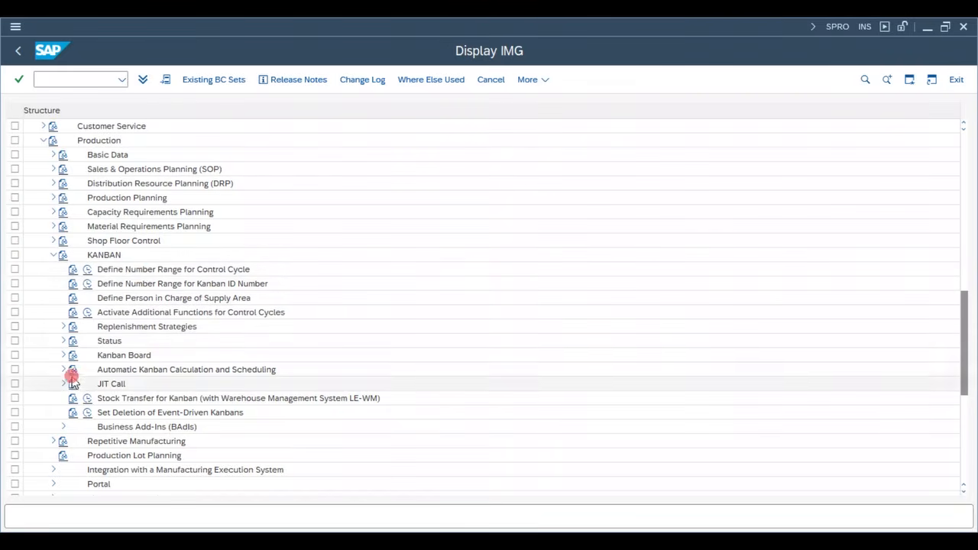
# - Open the in-house production replenishment strategies in the KANBAN customizing and position the list at plant 1000
pyautogui.click(63, 327)
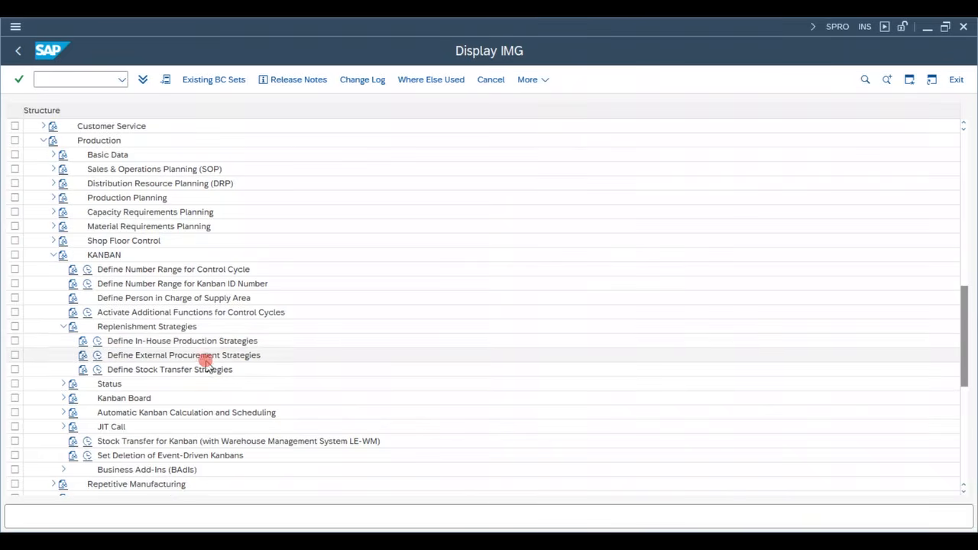
pyautogui.click(96, 342)
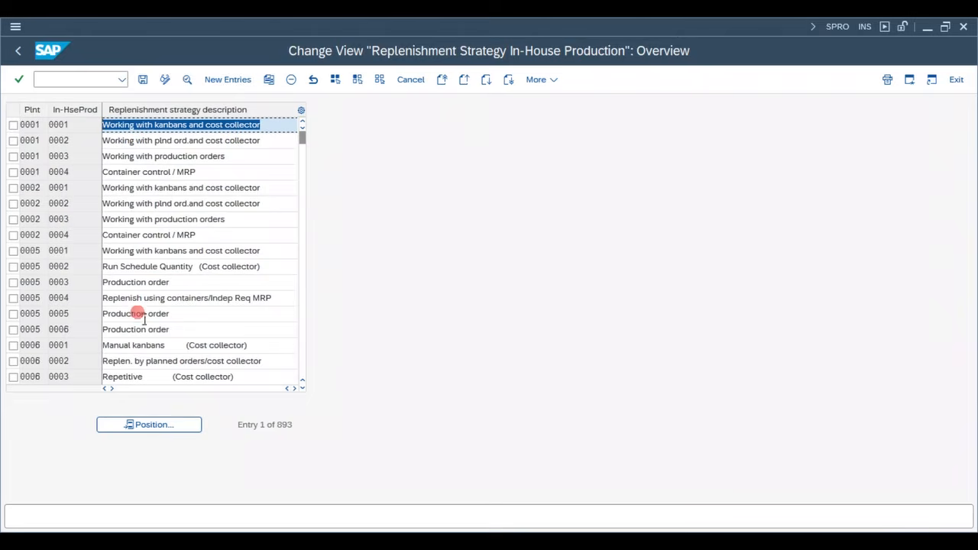
pyautogui.click(152, 426)
pyautogui.write('1')
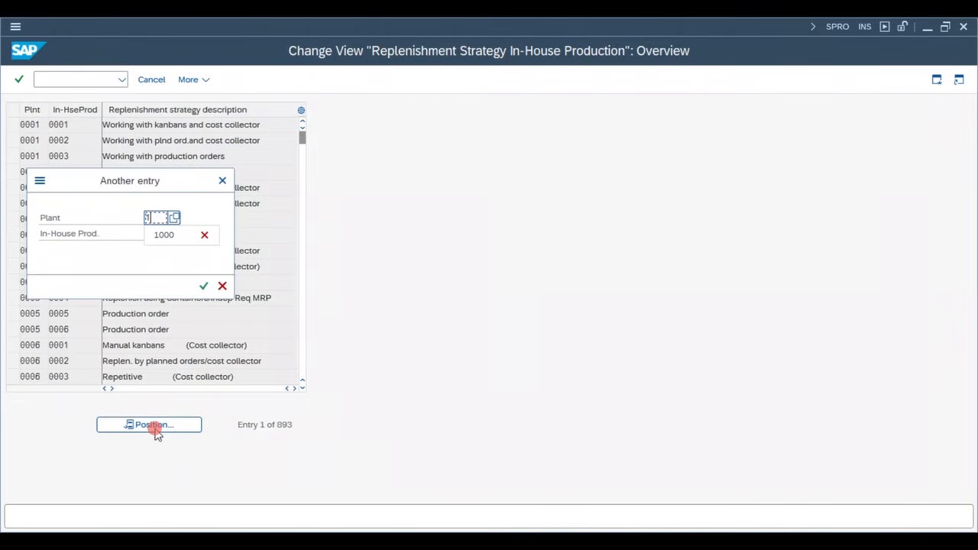
pyautogui.write('000')
pyautogui.press('Return')
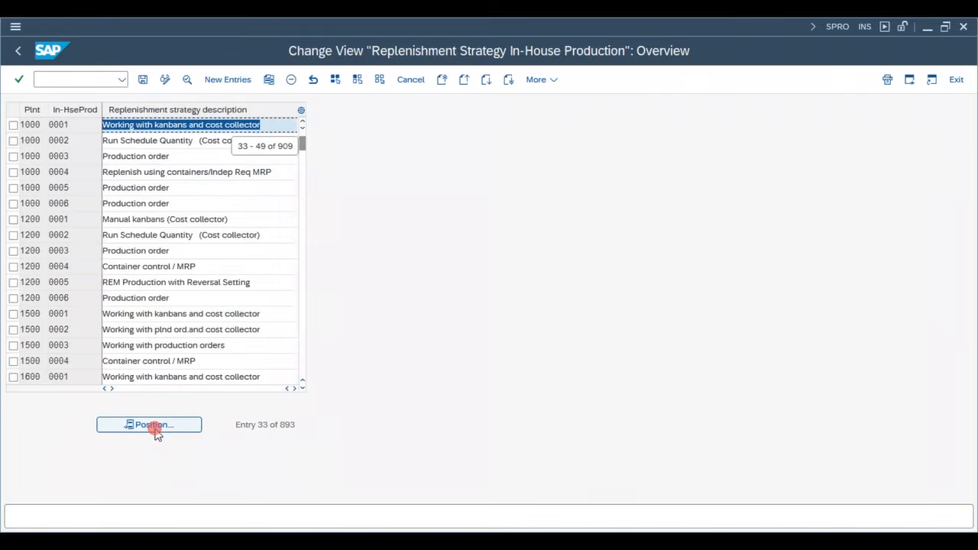
# - Open the details of in-house production strategy 0003 (Production order) for plant 1000, widening the strategy key column beforehand
pyautogui.click(71, 157)
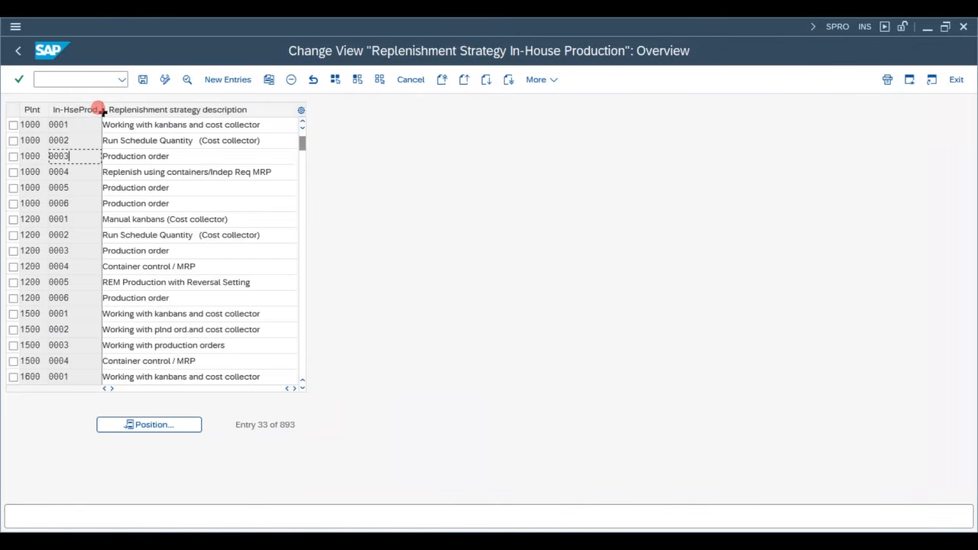
pyautogui.moveTo(100, 109); pyautogui.dragTo(107, 148)
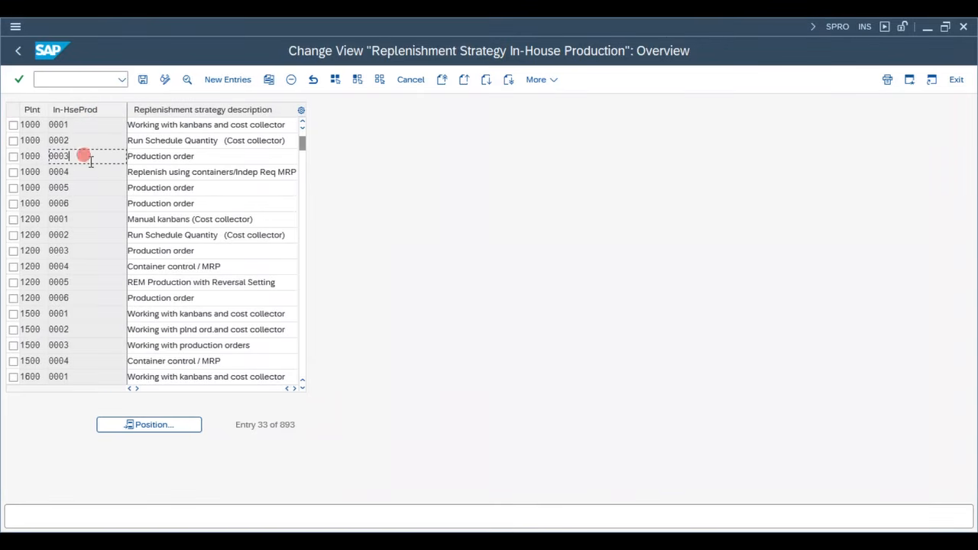
pyautogui.click(13, 156)
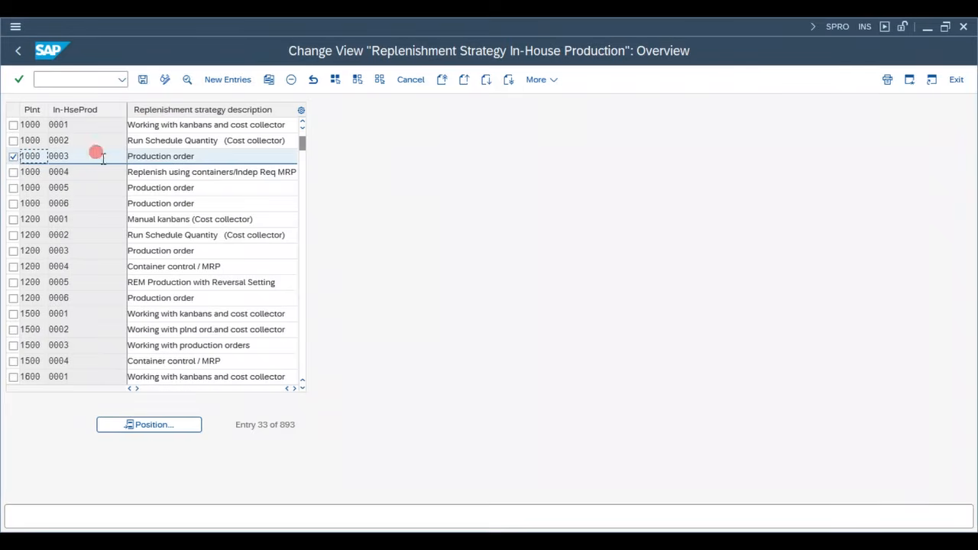
pyautogui.click(185, 80)
pyautogui.click(176, 209)
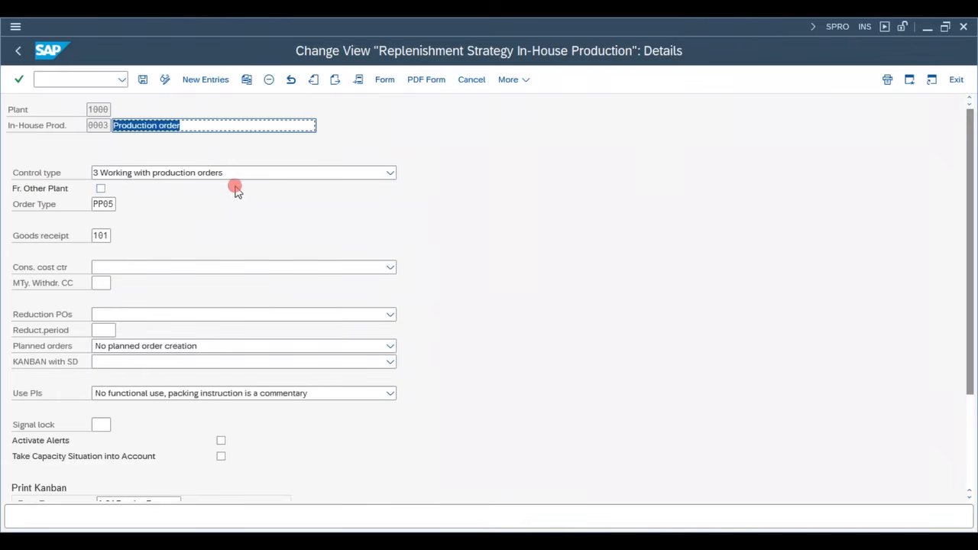
# - Examine the strategy's control type options, order type, goods receipt and print settings, and return to the IMG structure
pyautogui.click(258, 174)
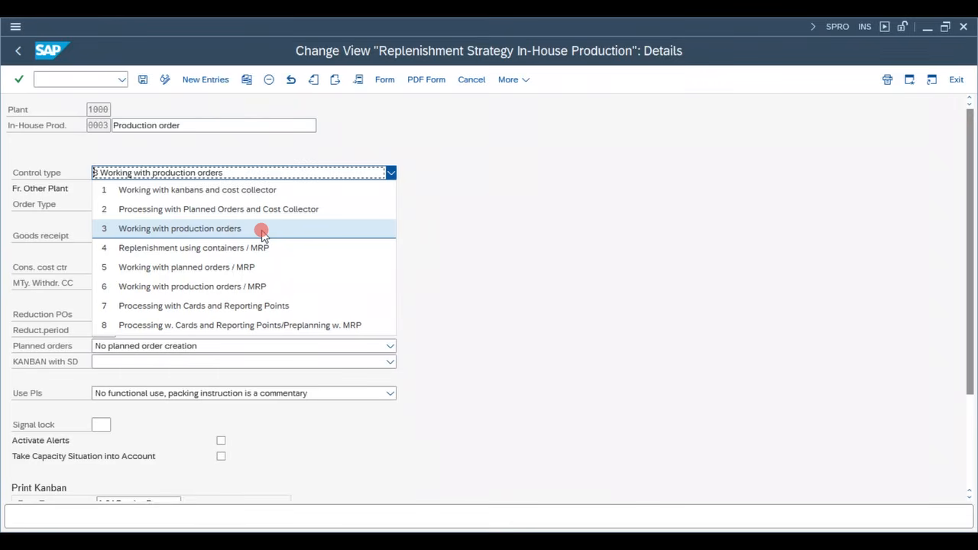
pyautogui.click(458, 236)
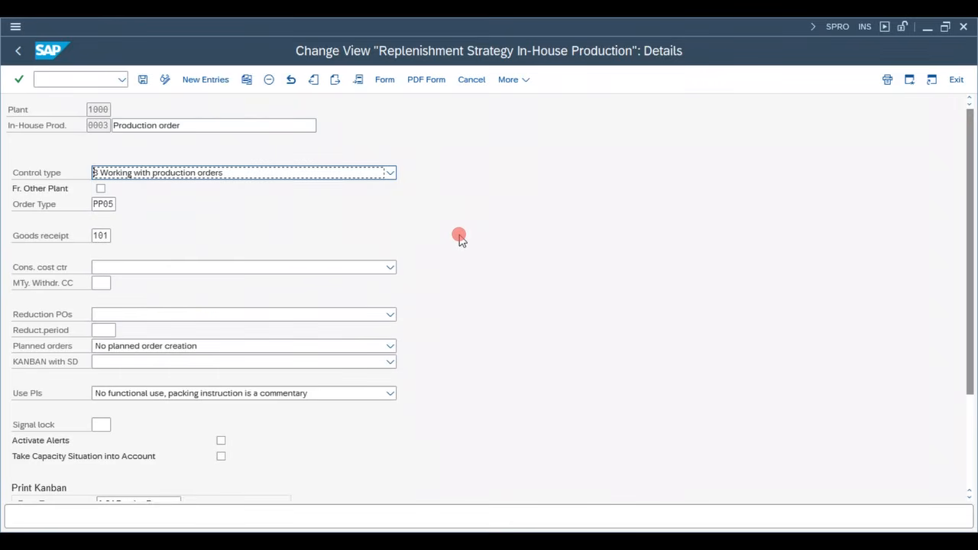
pyautogui.click(104, 203)
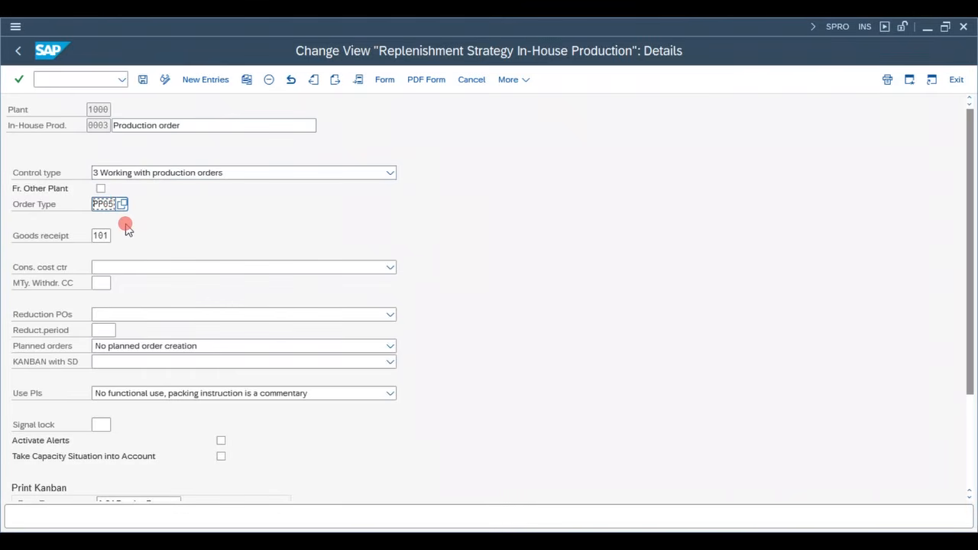
pyautogui.click(102, 236)
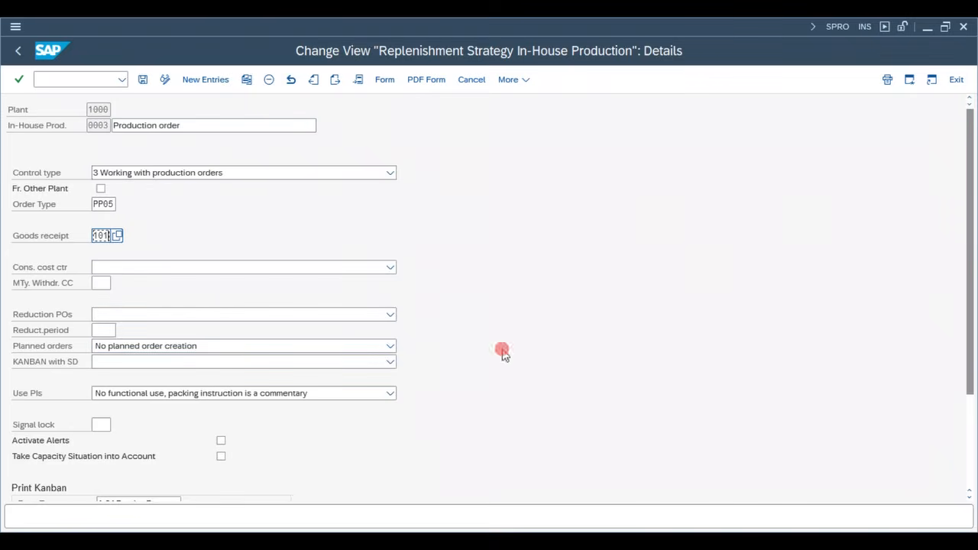
pyautogui.moveTo(969, 264); pyautogui.dragTo(969, 356)
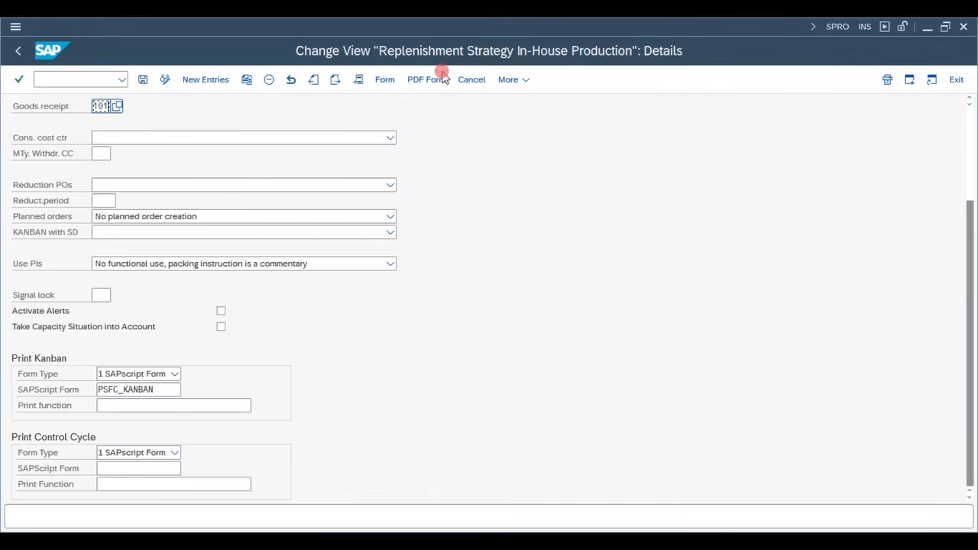
pyautogui.click(16, 50)
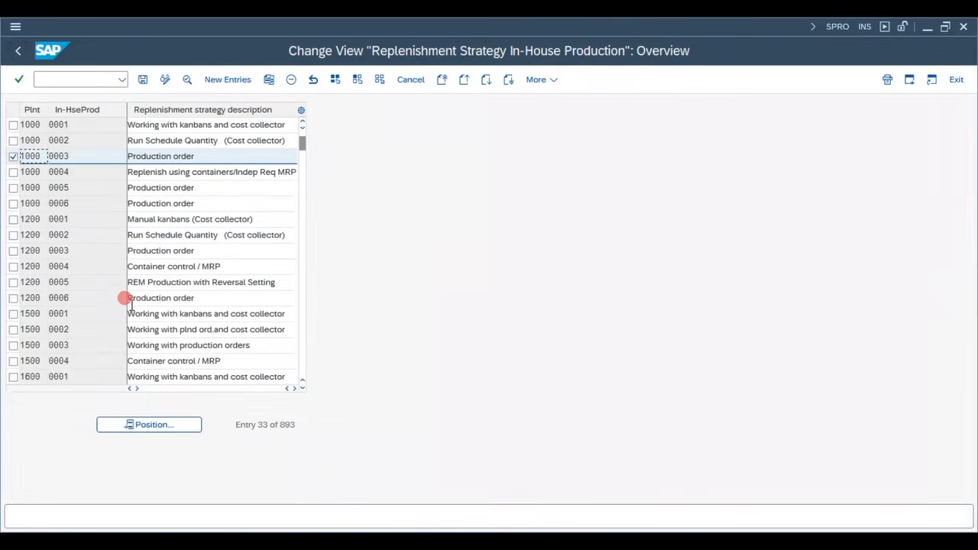
pyautogui.click(16, 50)
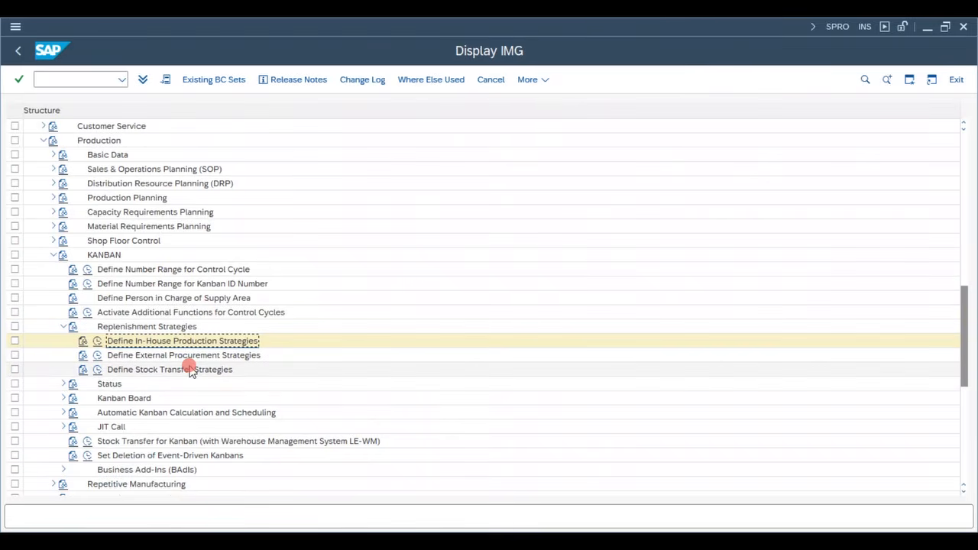
# - Expand the KANBAN Status node and open the Define Status Sequence activity
pyautogui.click(64, 385)
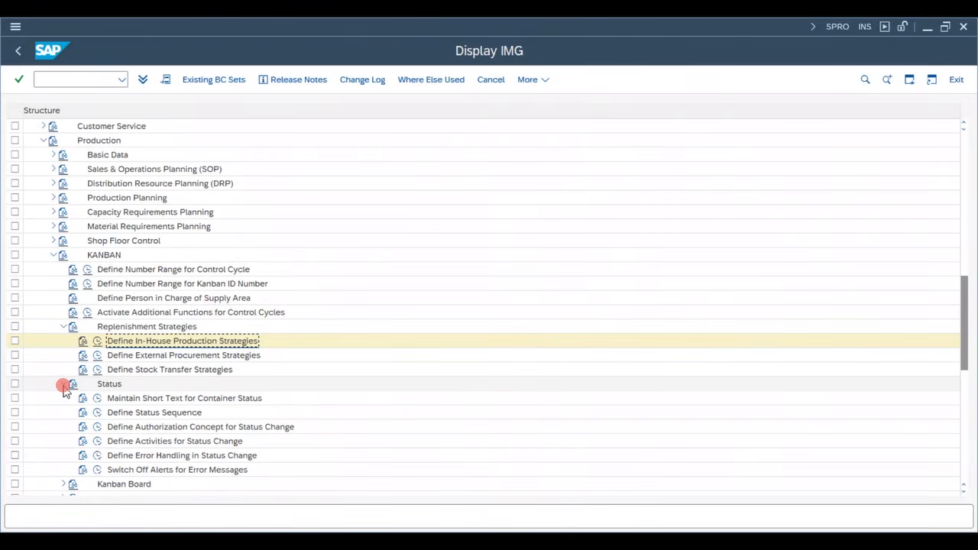
pyautogui.scroll(-5, 393, 421)
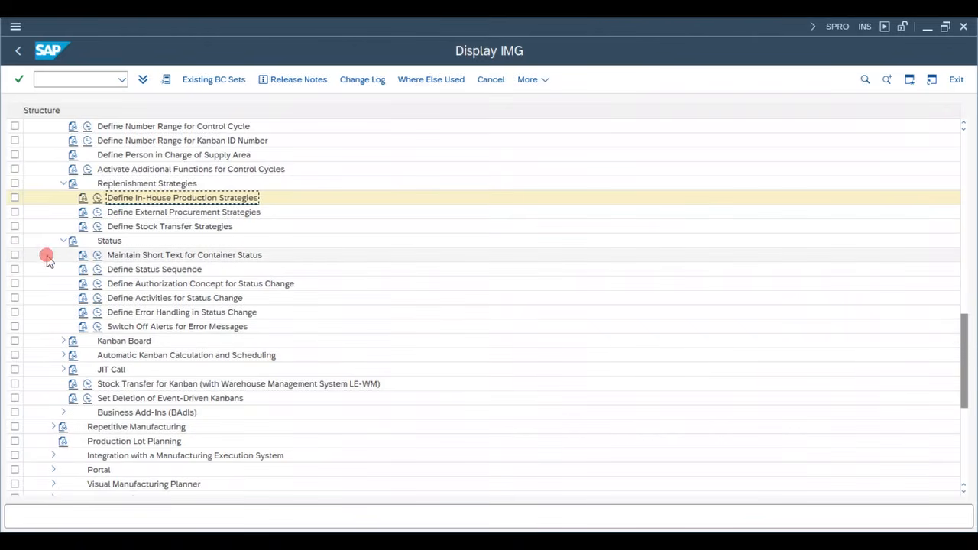
pyautogui.click(92, 297)
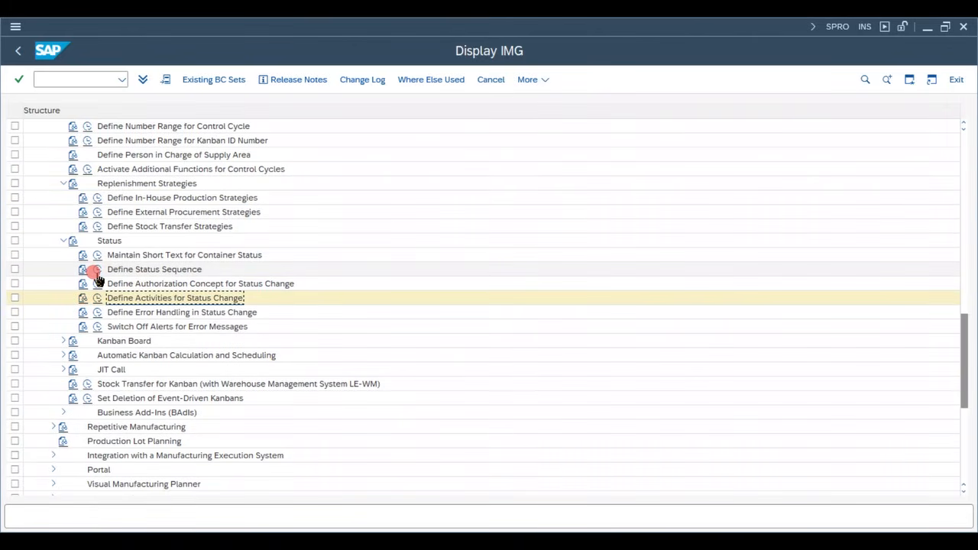
pyautogui.click(97, 271)
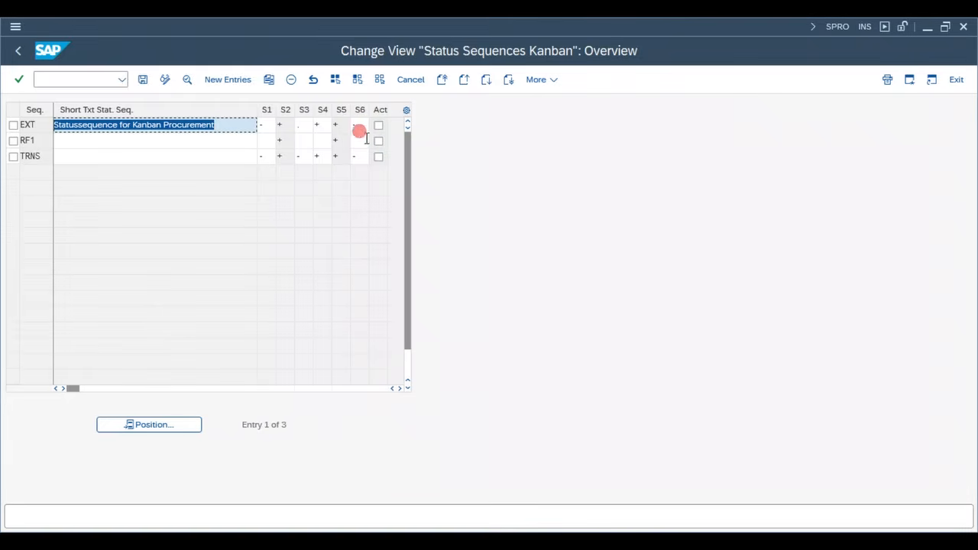
# - Open the details of the RF1 status sequence
pyautogui.click(33, 134)
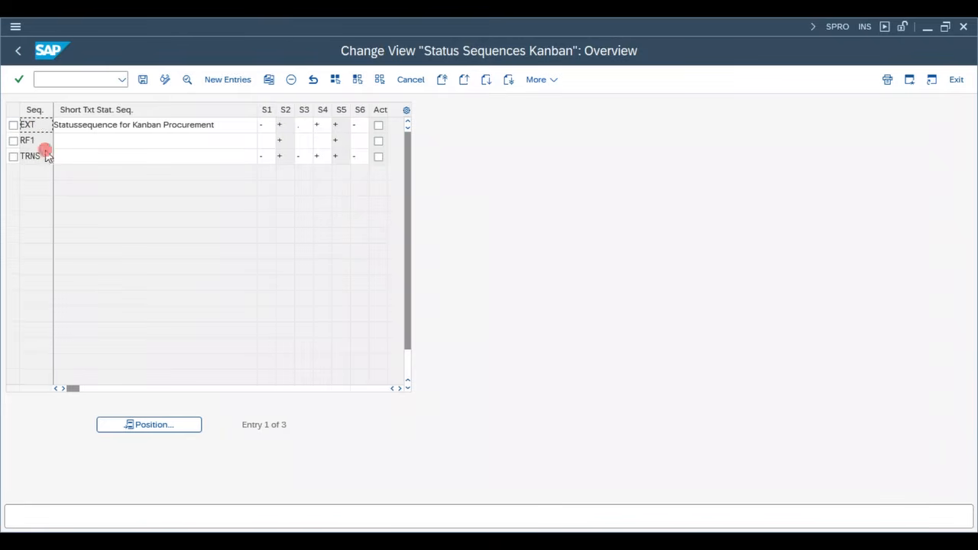
pyautogui.click(34, 157)
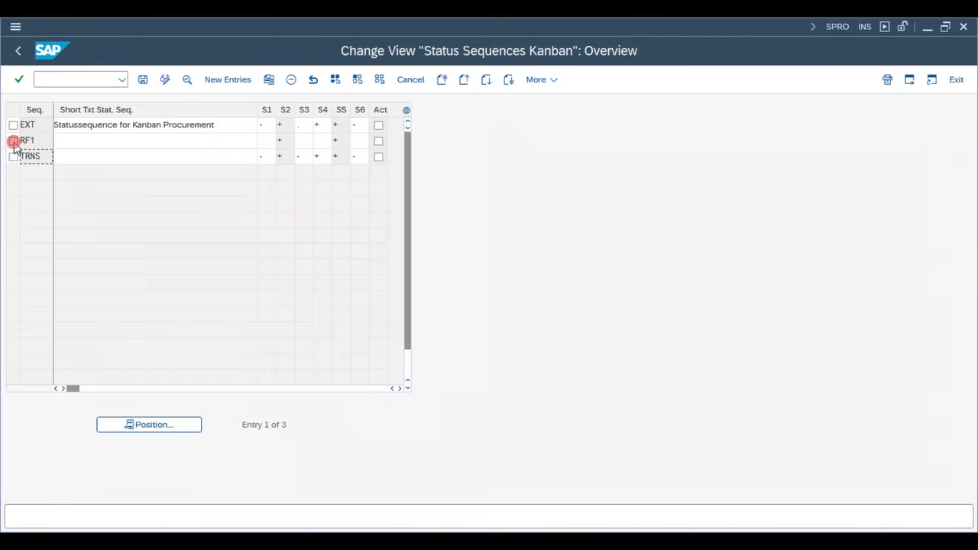
pyautogui.click(13, 143)
pyautogui.click(187, 80)
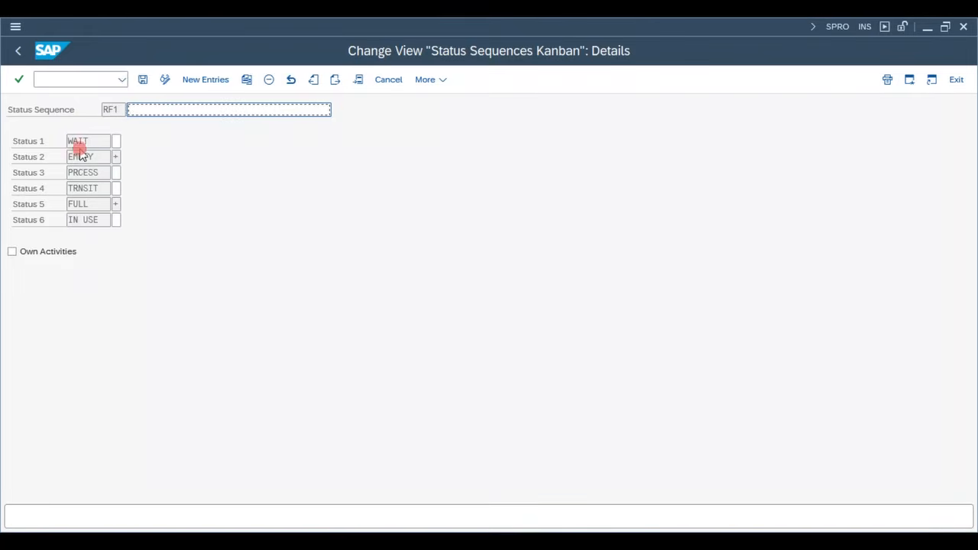
# - Display the possible identifiers for status 2 (EMPTY) and move the value list clear of the status fields
pyautogui.click(116, 157)
pyautogui.click(103, 157)
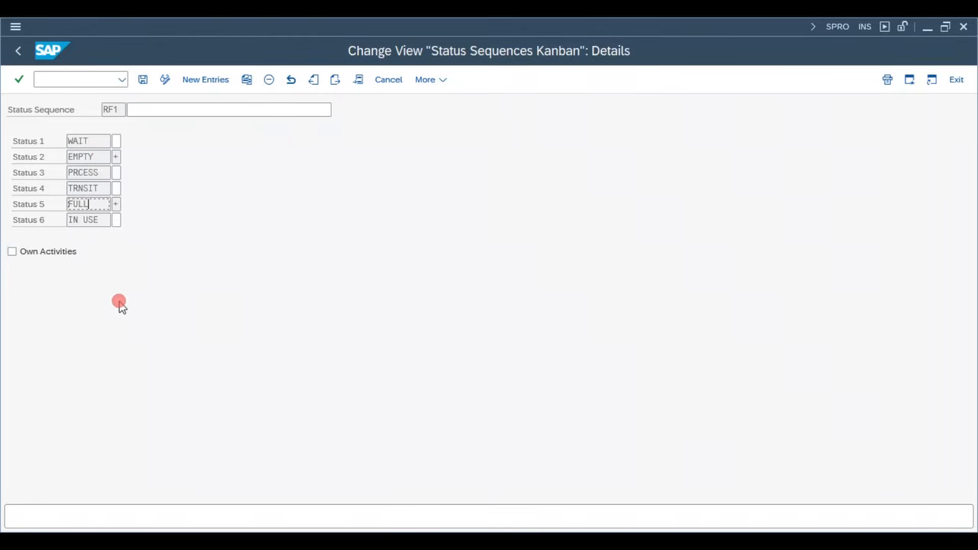
pyautogui.click(116, 156)
pyautogui.click(127, 158)
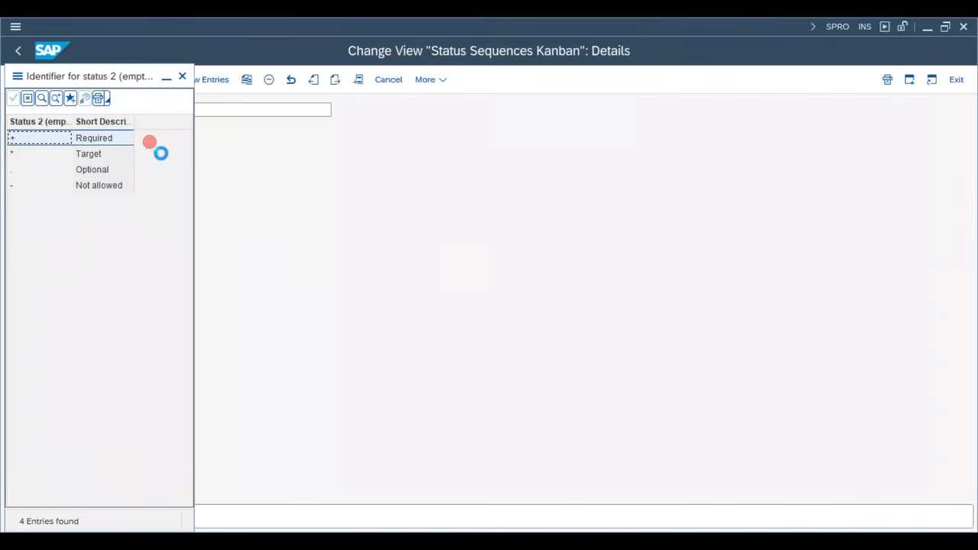
pyautogui.moveTo(193, 127); pyautogui.dragTo(355, 120)
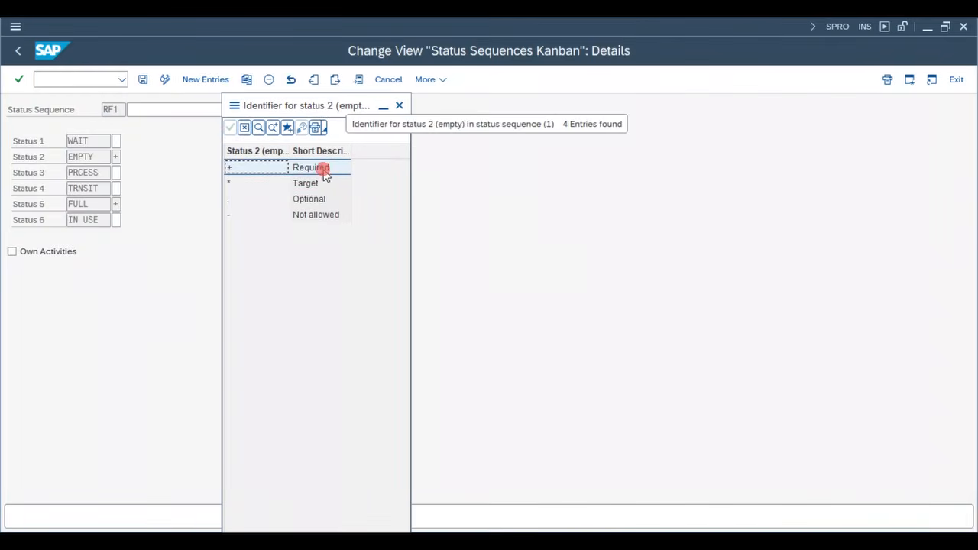
pyautogui.click(268, 169)
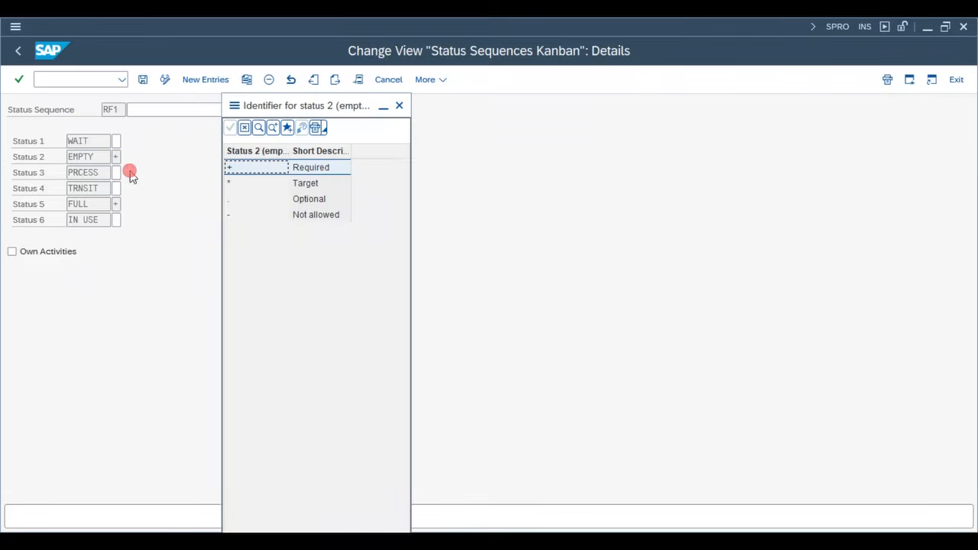
# - Check the identifiers of the EMPTY, FULL, TRNSIT, PRCESS and WAIT statuses, and return to the IMG structure
pyautogui.click(115, 156)
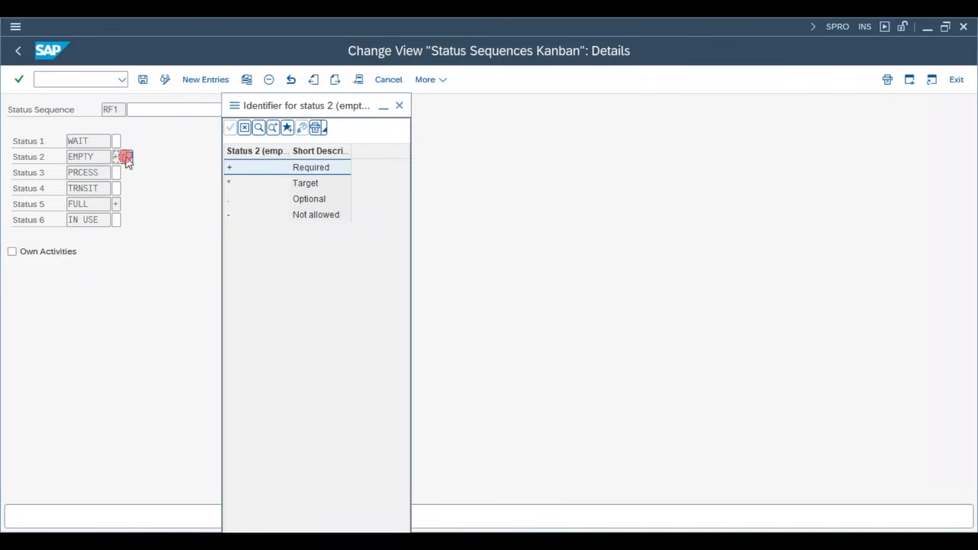
pyautogui.write('+')
pyautogui.click(119, 205)
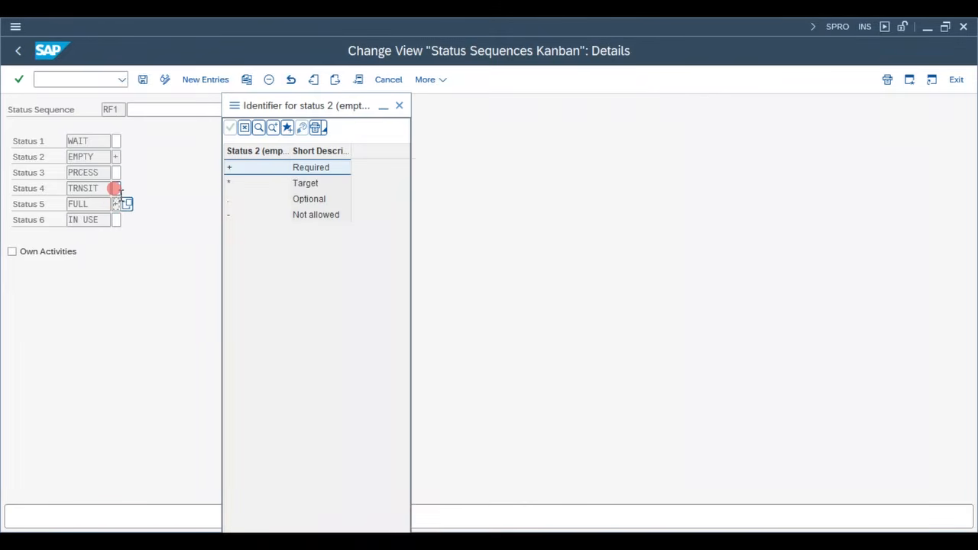
pyautogui.write('+')
pyautogui.click(116, 188)
pyautogui.click(116, 172)
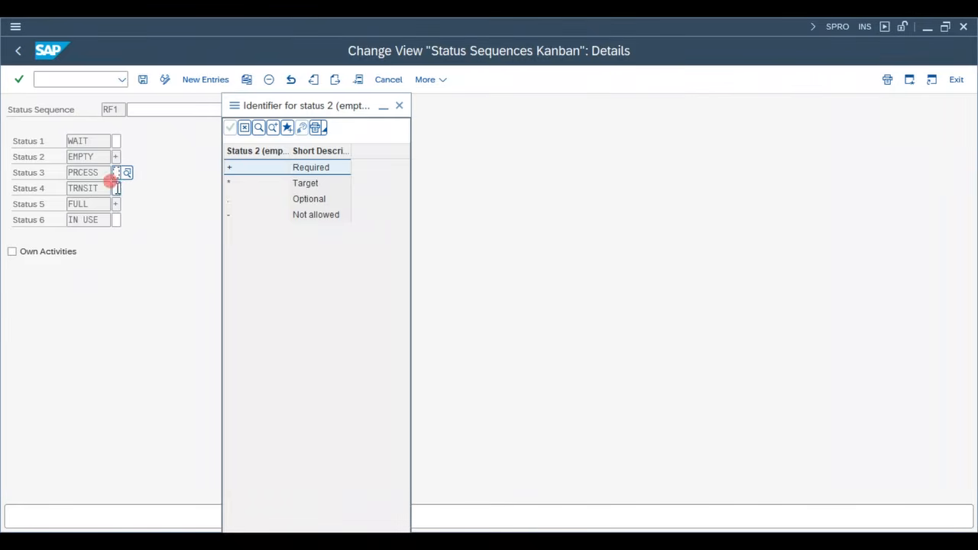
pyautogui.click(115, 188)
pyautogui.click(115, 141)
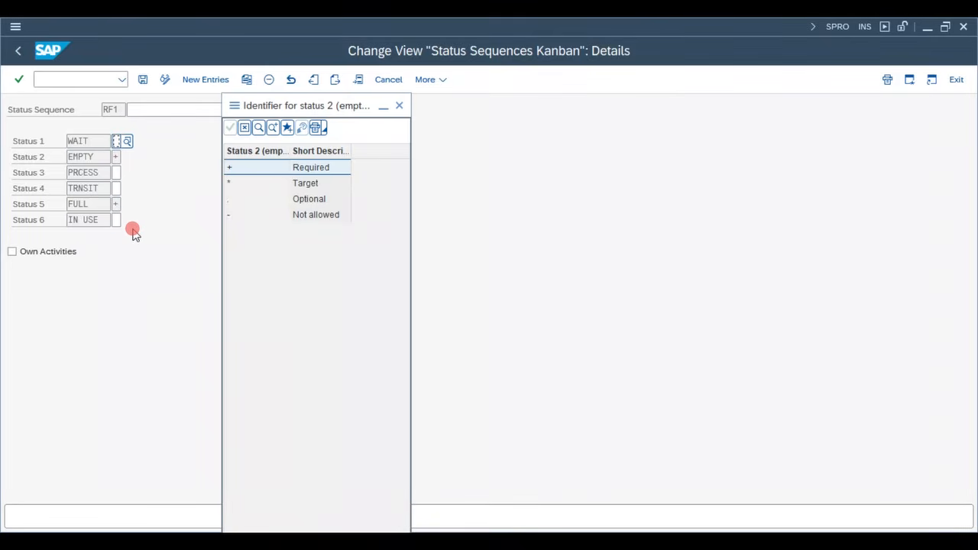
pyautogui.press('F3')
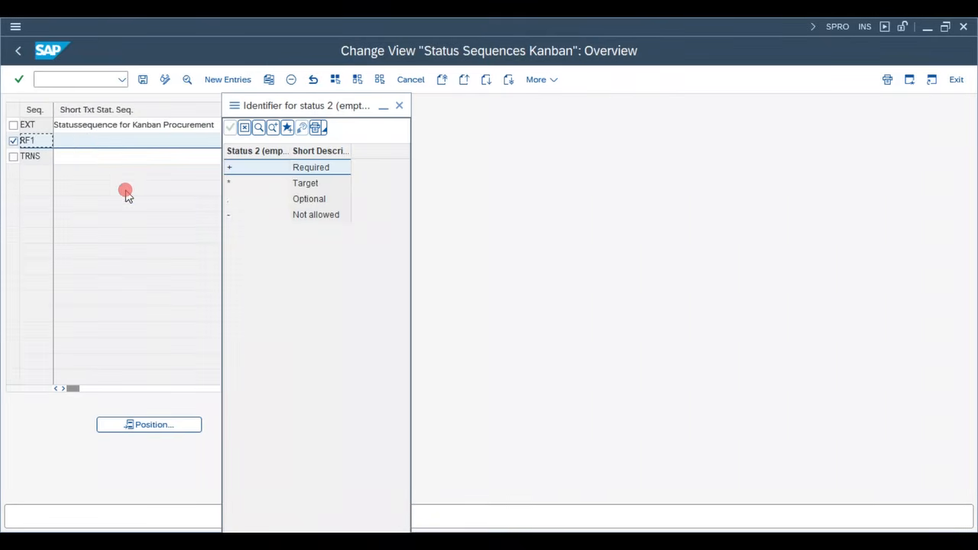
pyautogui.click(250, 126)
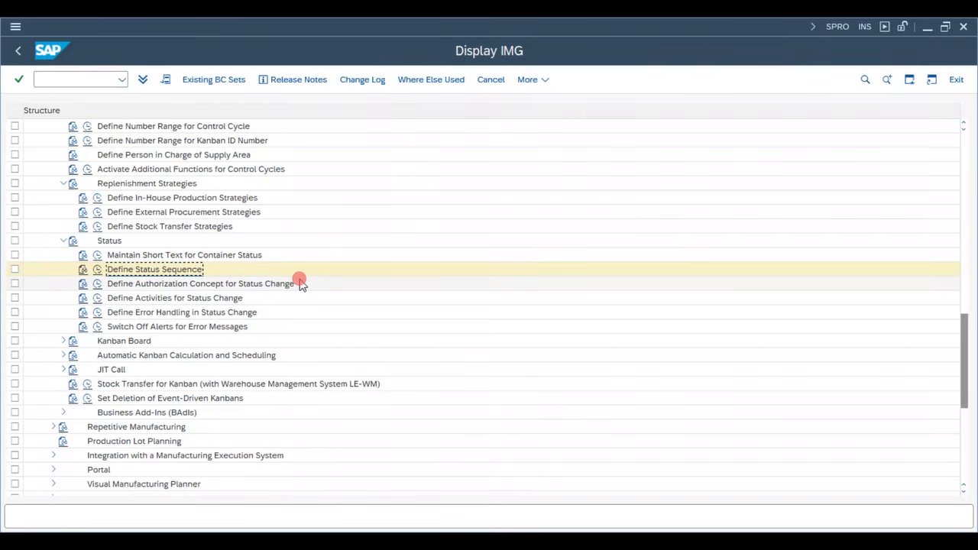
# - Open the production supply area maintenance (transaction PK05) for plant 1000
pyautogui.hotkey('ctrl', '/')
pyautogui.press('Return')
pyautogui.write('1000')
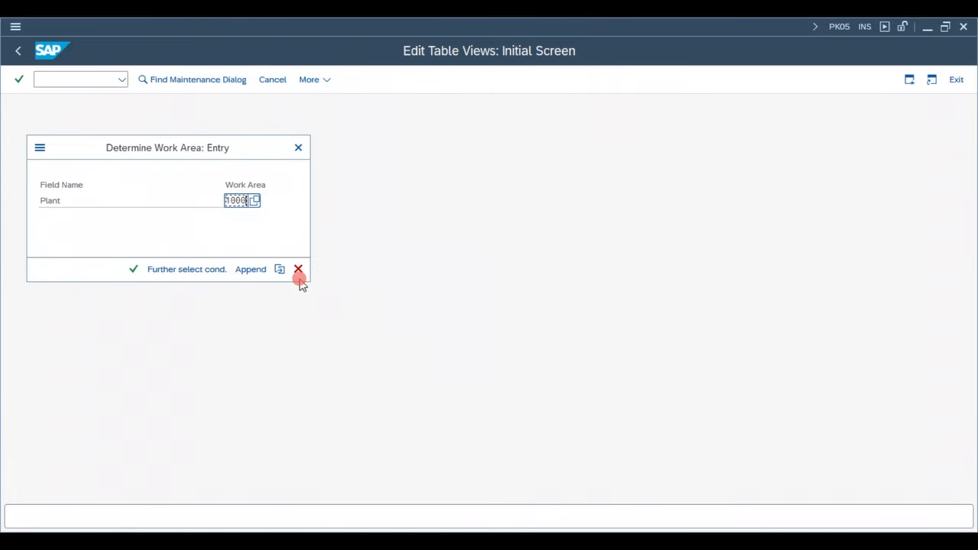
pyautogui.press('Return')
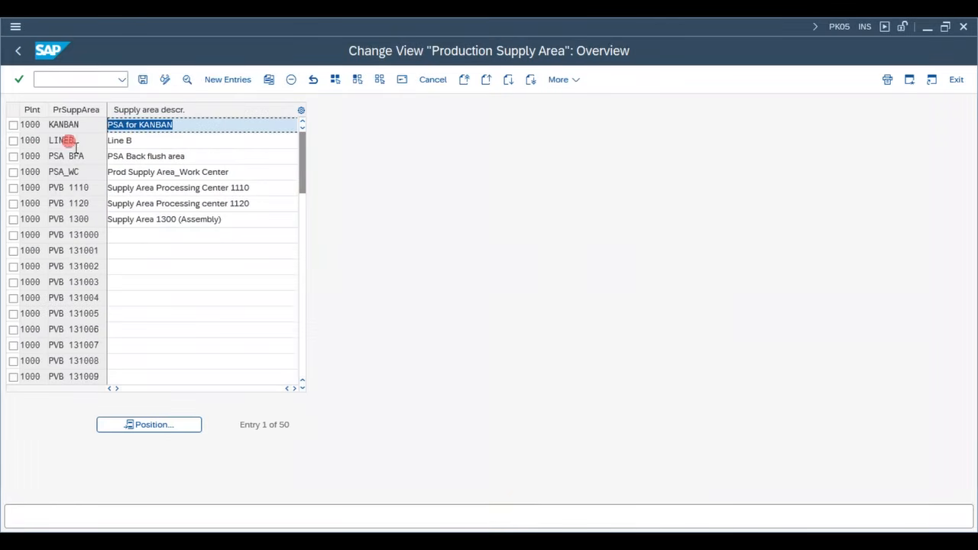
# - Open the details of supply area KANBAN and check its storage location
pyautogui.click(13, 124)
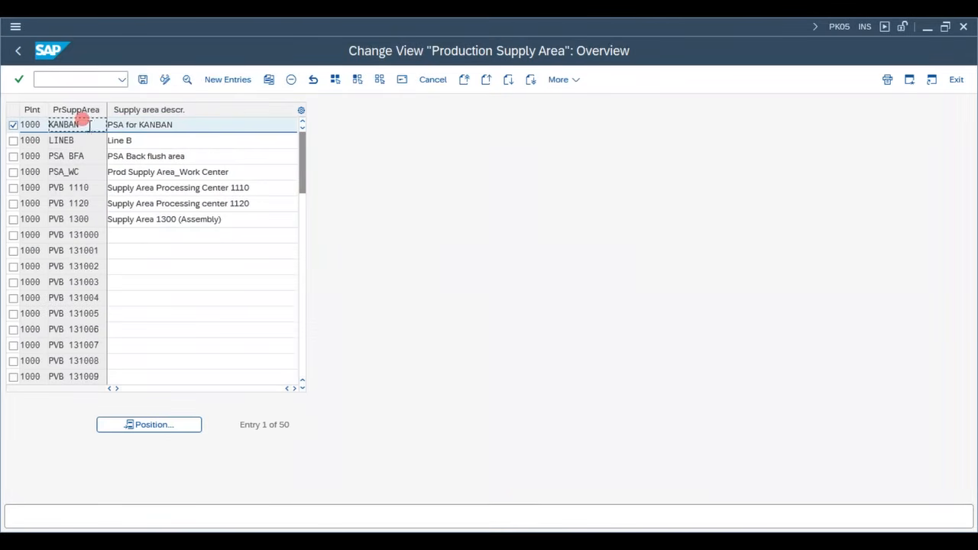
pyautogui.click(187, 79)
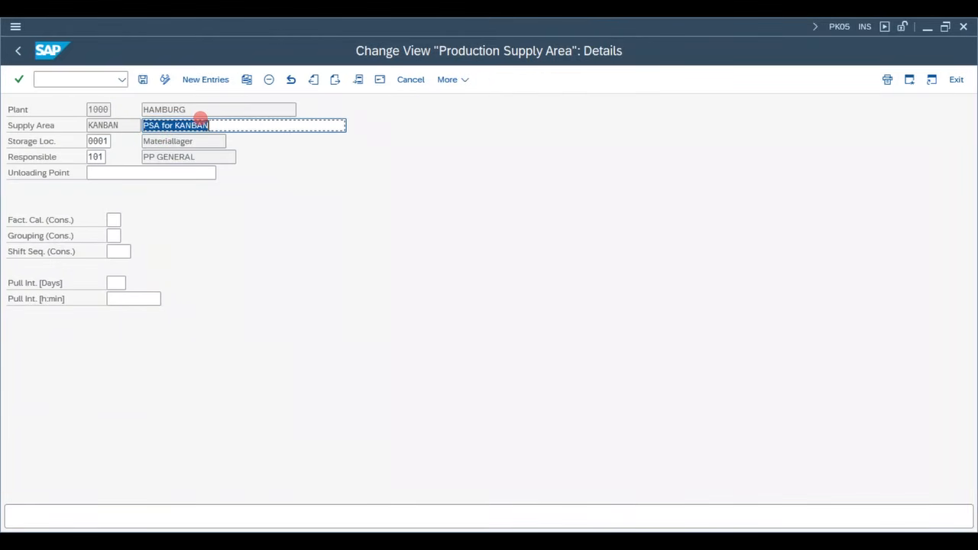
pyautogui.click(112, 140)
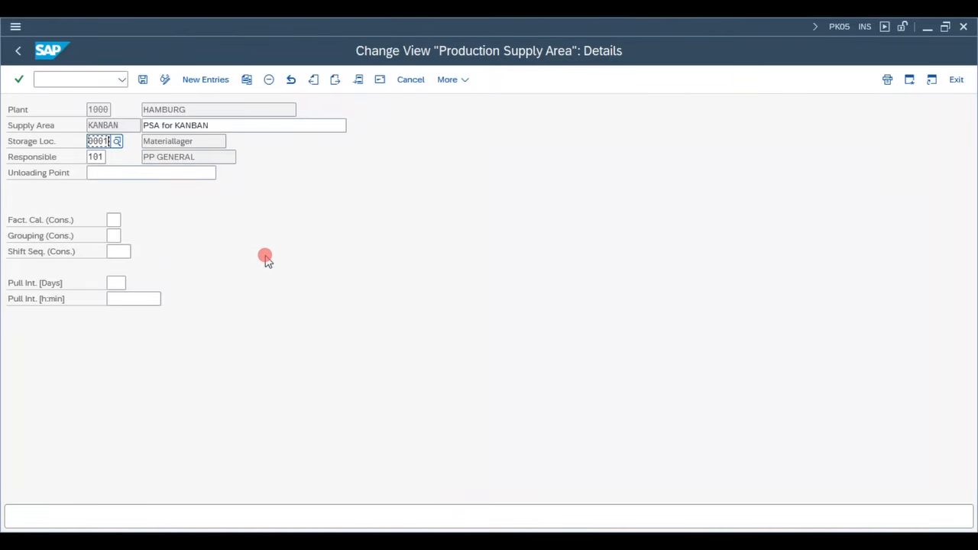
# - In a new session, display the MRP 1 view of material API (MM03) for plant 1000 and storage location 0001
pyautogui.hotkey('ctrl', '/')
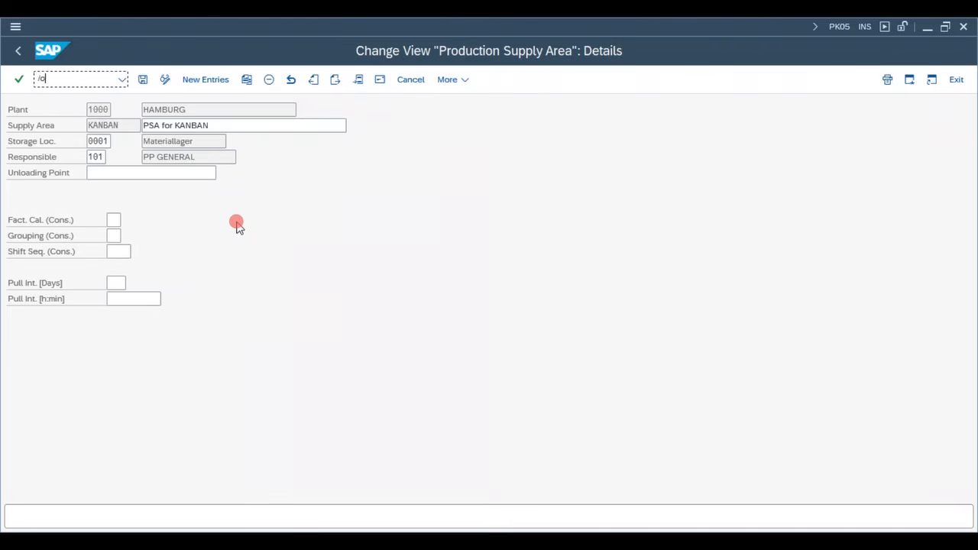
pyautogui.press('Return')
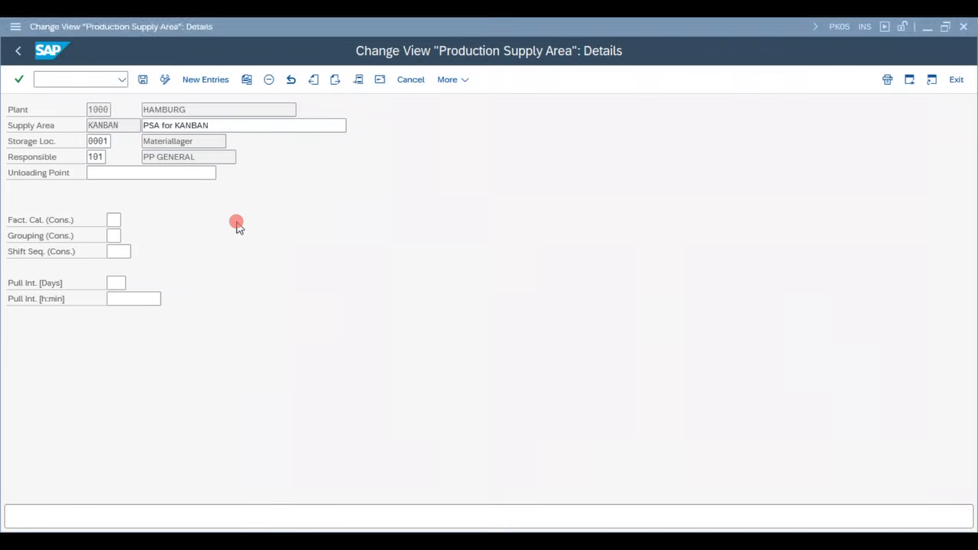
pyautogui.press('Return')
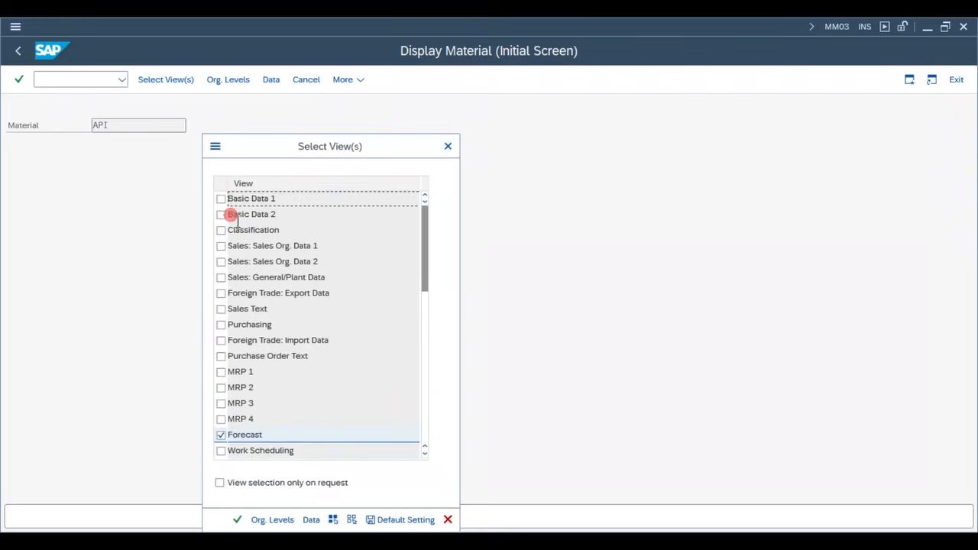
pyautogui.click(220, 372)
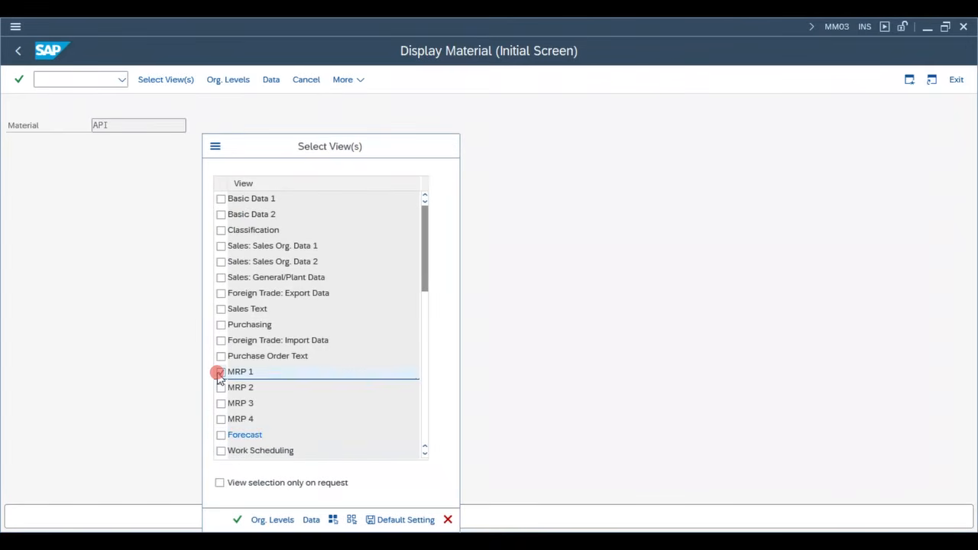
pyautogui.press('Return')
pyautogui.press('Tab')
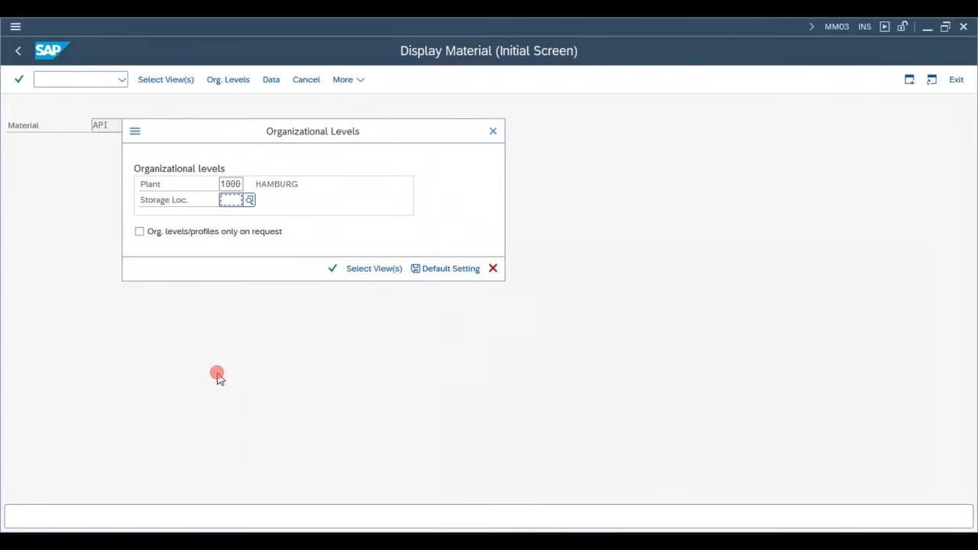
pyautogui.write('0001')
pyautogui.press('Return')
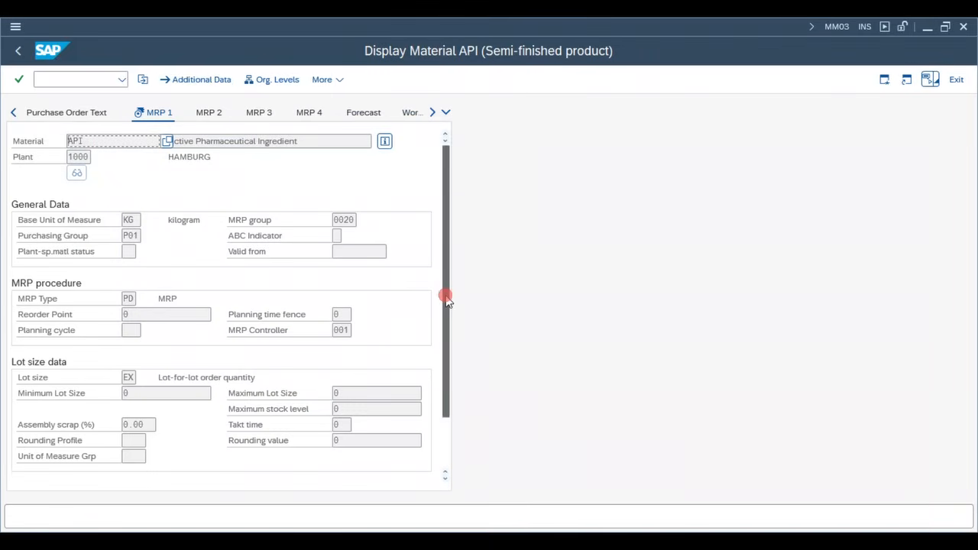
# - Go to the MRP 4 view, check the possible values of the storage location MRP indicator, and close the value list
pyautogui.moveTo(447, 301); pyautogui.dragTo(440, 327)
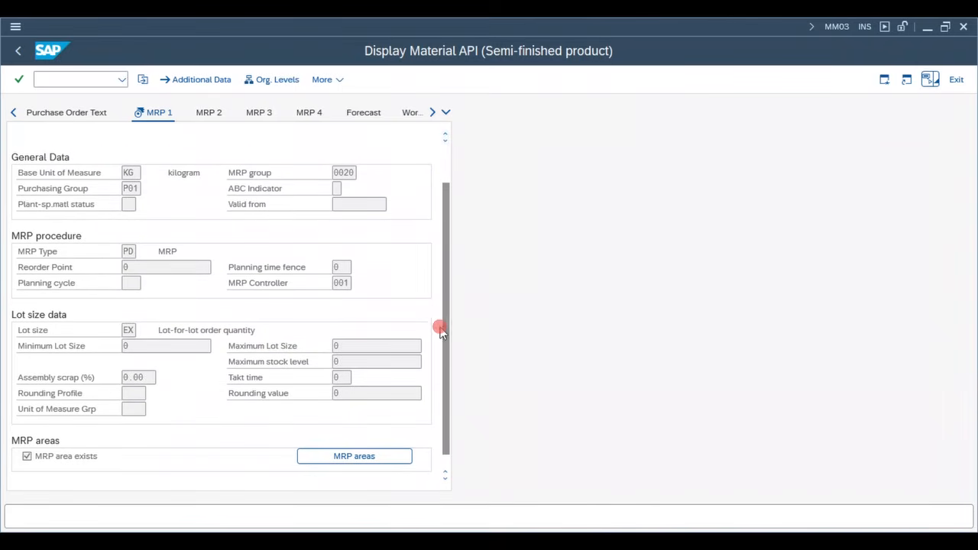
pyautogui.click(317, 116)
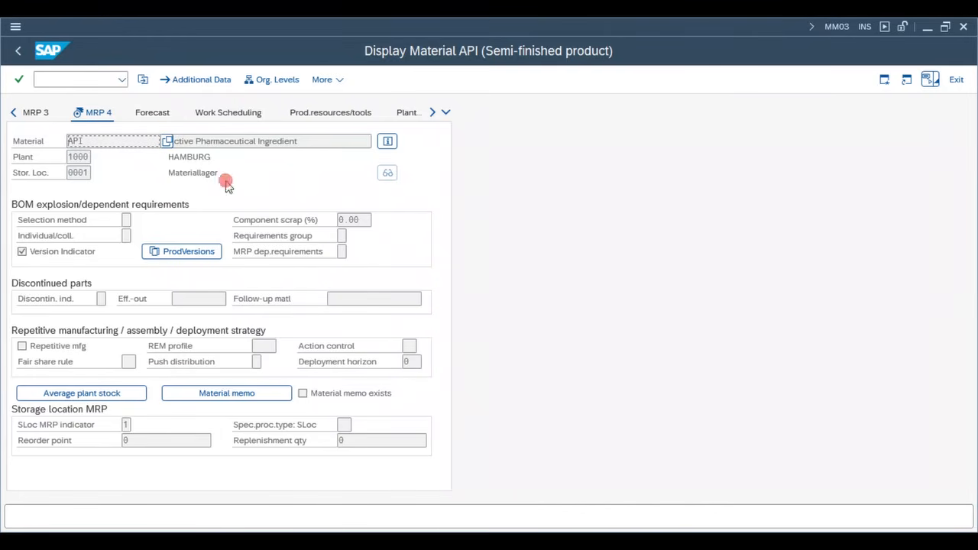
pyautogui.click(48, 426)
pyautogui.click(134, 425)
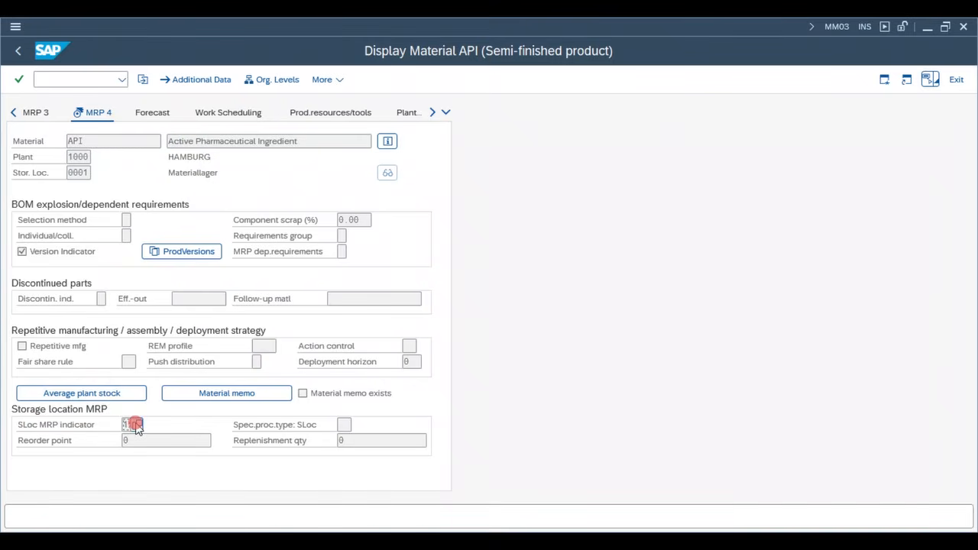
pyautogui.click(145, 421)
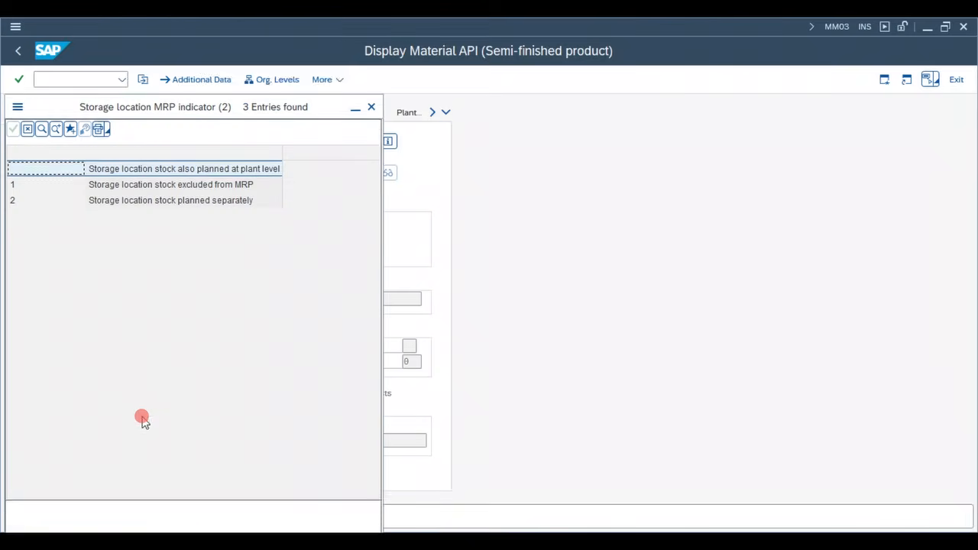
pyautogui.moveTo(209, 86); pyautogui.dragTo(455, 142)
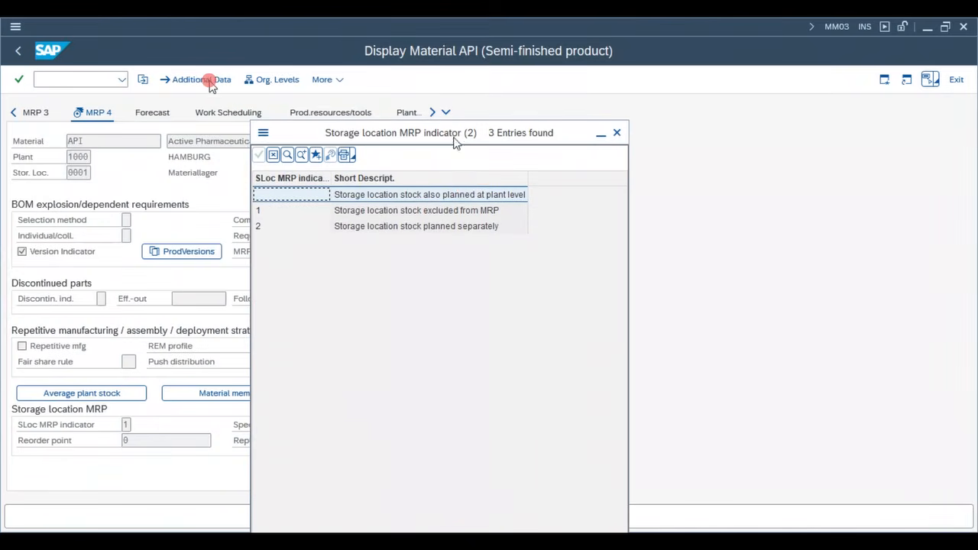
pyautogui.click(466, 211)
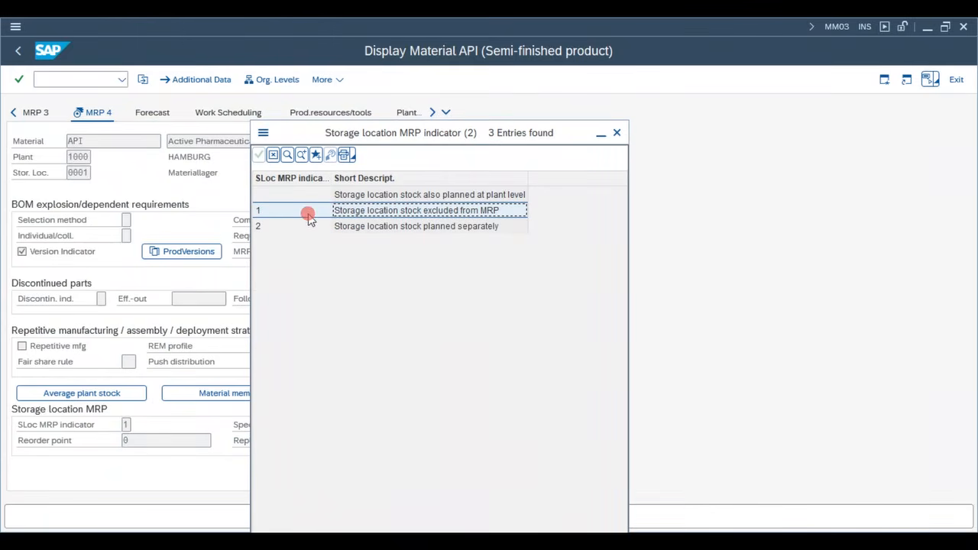
pyautogui.click(273, 155)
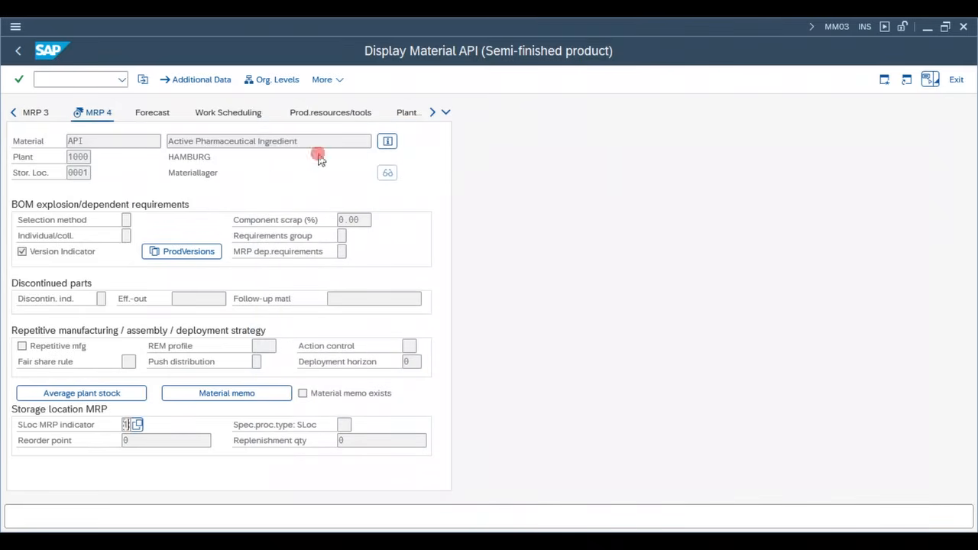
# - Return to the MRP 1 view, display the overview of the material's MRP areas, and close it
pyautogui.click(446, 115)
pyautogui.click(470, 248)
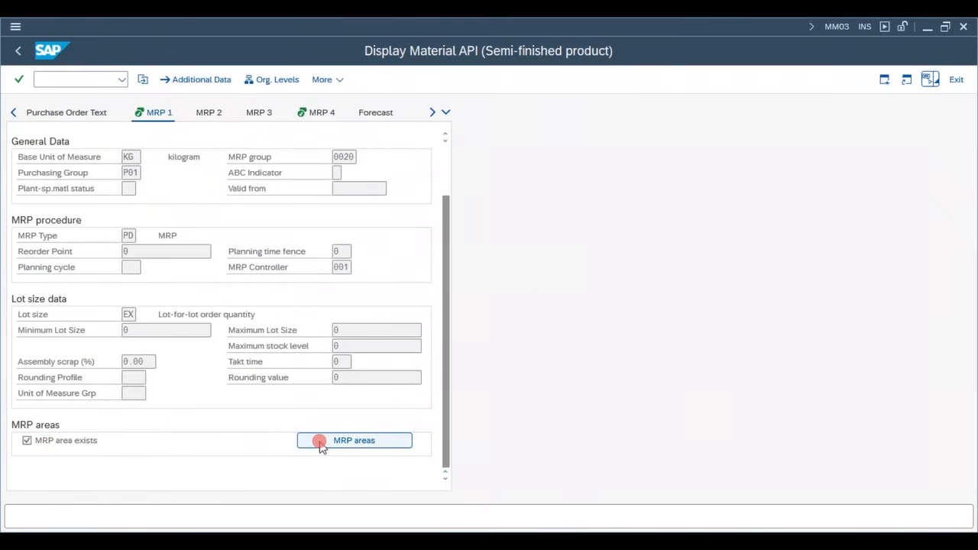
pyautogui.click(306, 442)
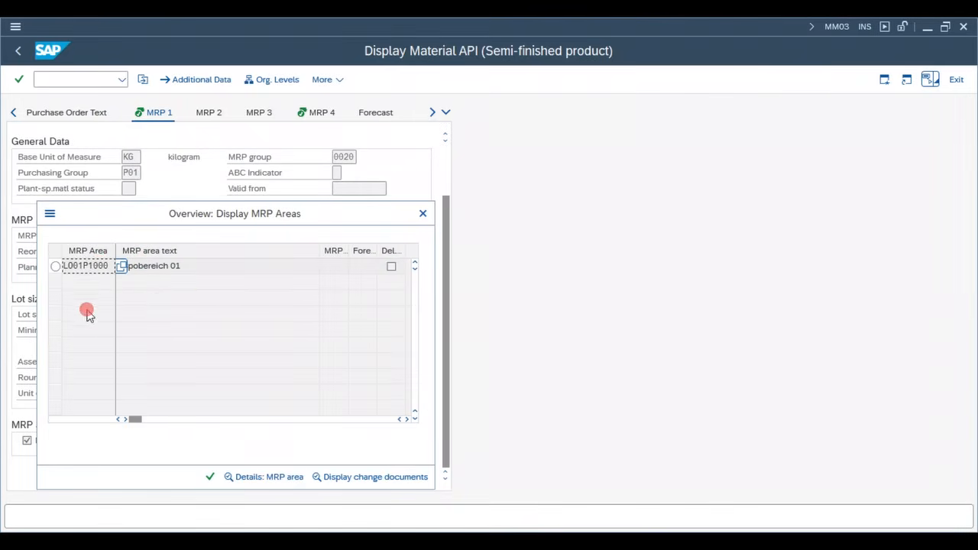
pyautogui.click(209, 476)
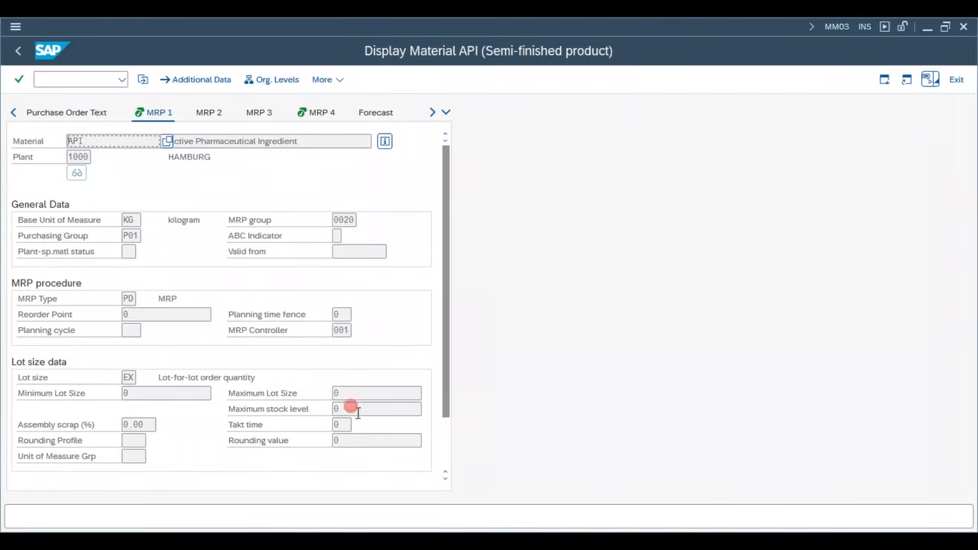
# - Reopen the MRP areas overview, check the MRP type in the details of MRP area L001P1000, and return to the MRP 1 view
pyautogui.click(350, 443)
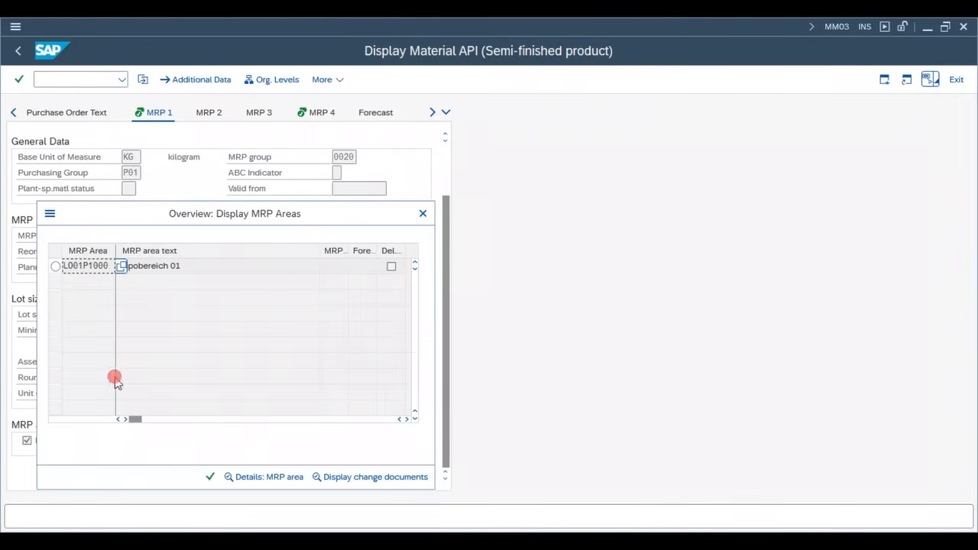
pyautogui.click(58, 267)
pyautogui.click(269, 477)
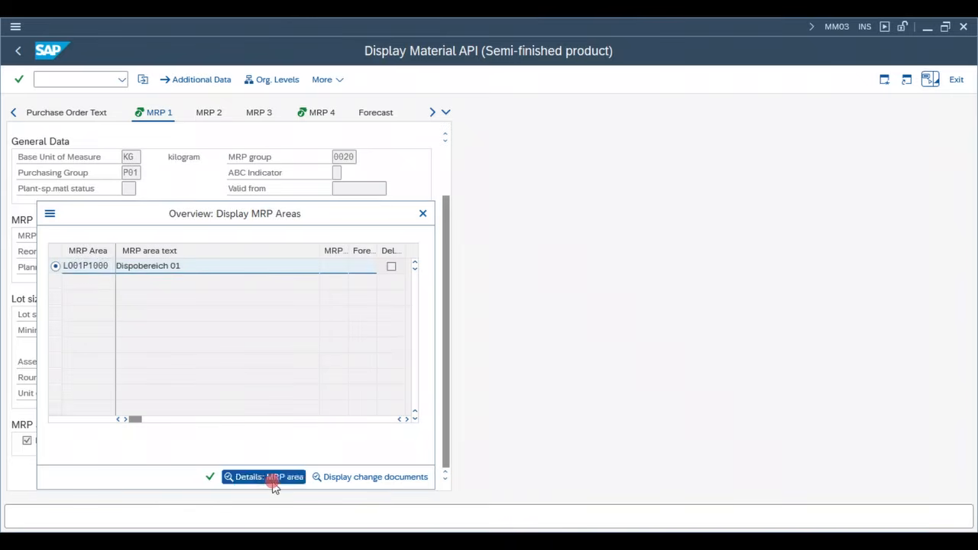
pyautogui.click(143, 253)
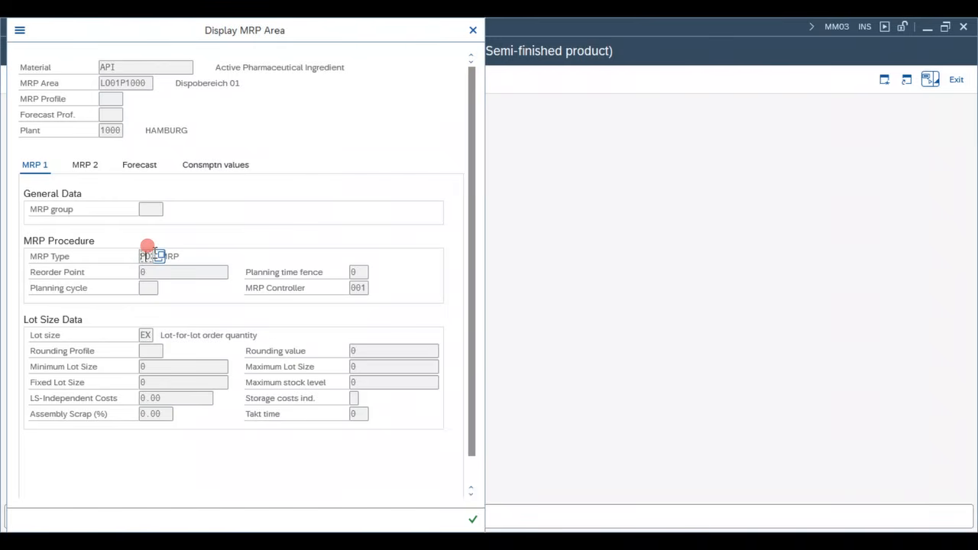
pyautogui.press('Return')
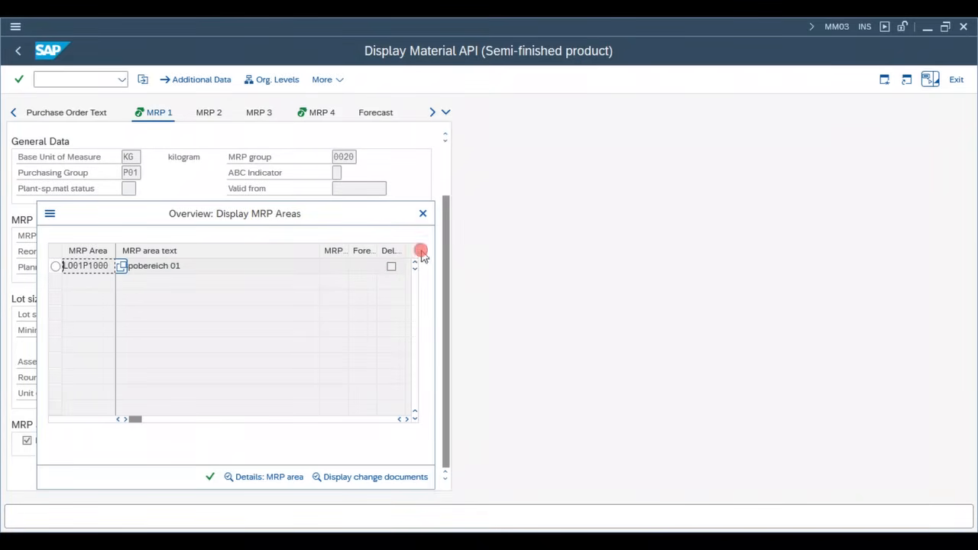
pyautogui.click(430, 217)
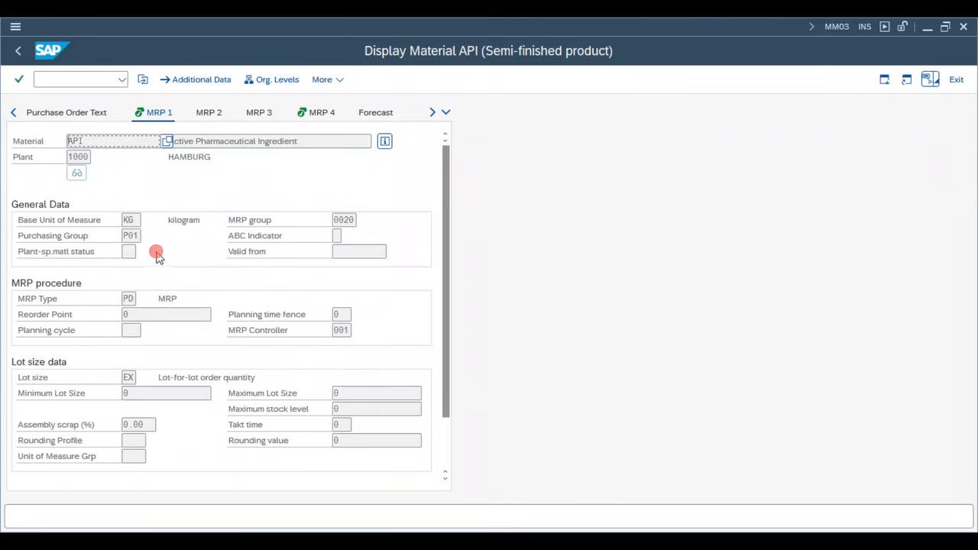
# - Try to display the WM control cycle (LPK3) for material API, plant 1000 and supply area KANBAN
pyautogui.click(61, 79)
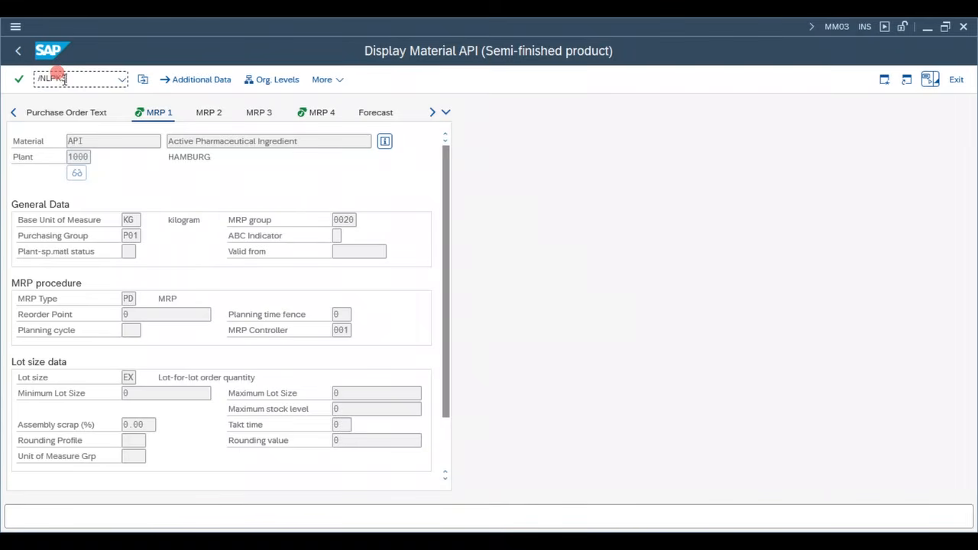
pyautogui.write('/NLPK3')
pyautogui.press('Return')
pyautogui.press('Tab')
pyautogui.press('Tab')
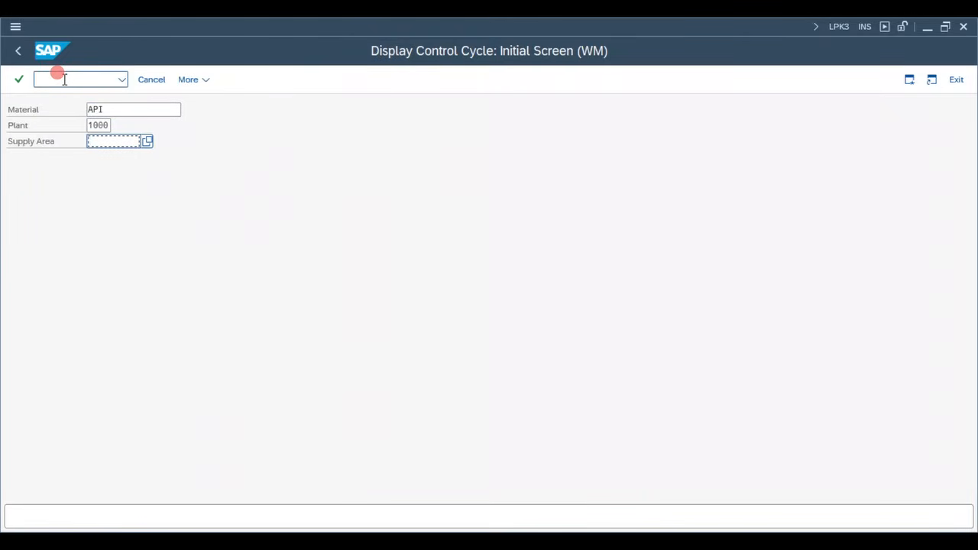
pyautogui.write('KANBAN')
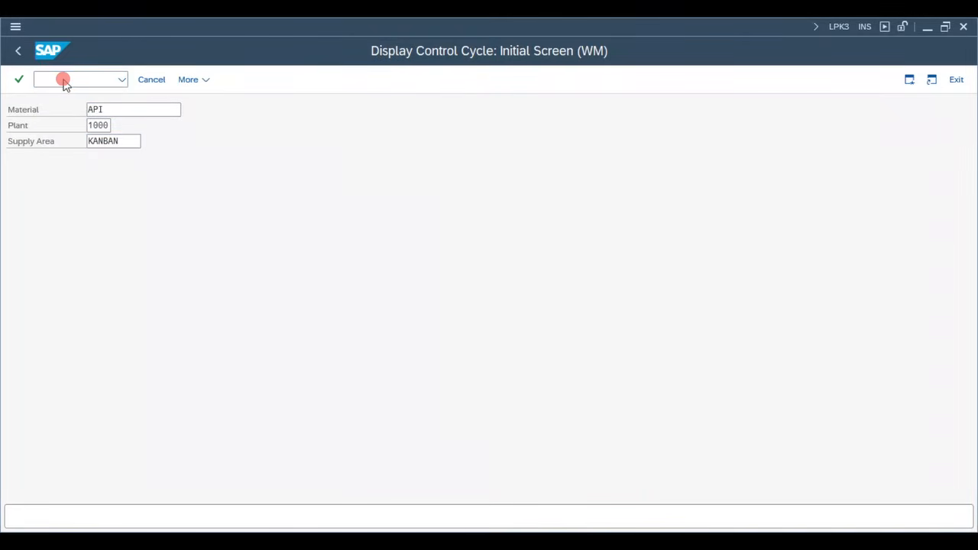
pyautogui.press('Return')
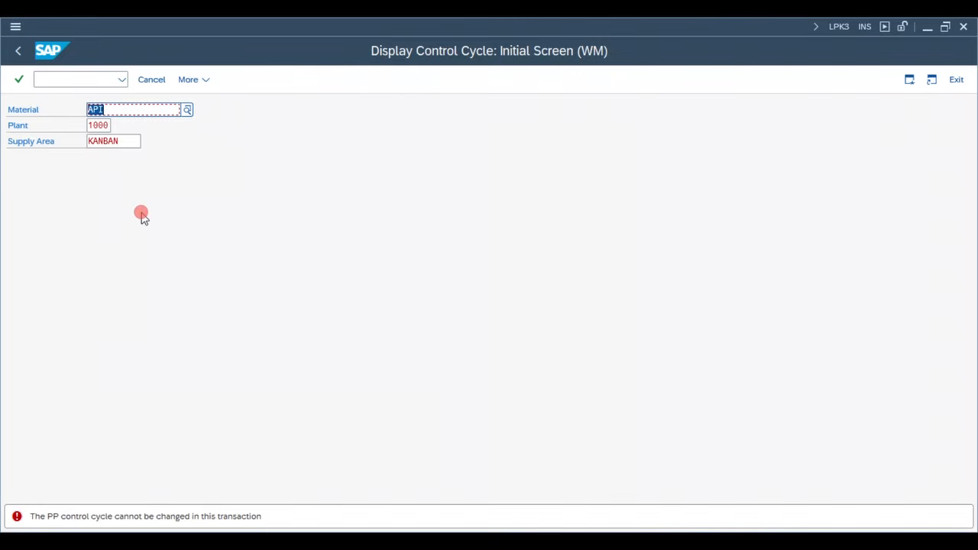
# - Open control cycle maintenance (PKMC) and list the control cycles for plant 1000 and supply area KANBAN
pyautogui.hotkey('ctrl', '/')
pyautogui.write('/NPKMC')
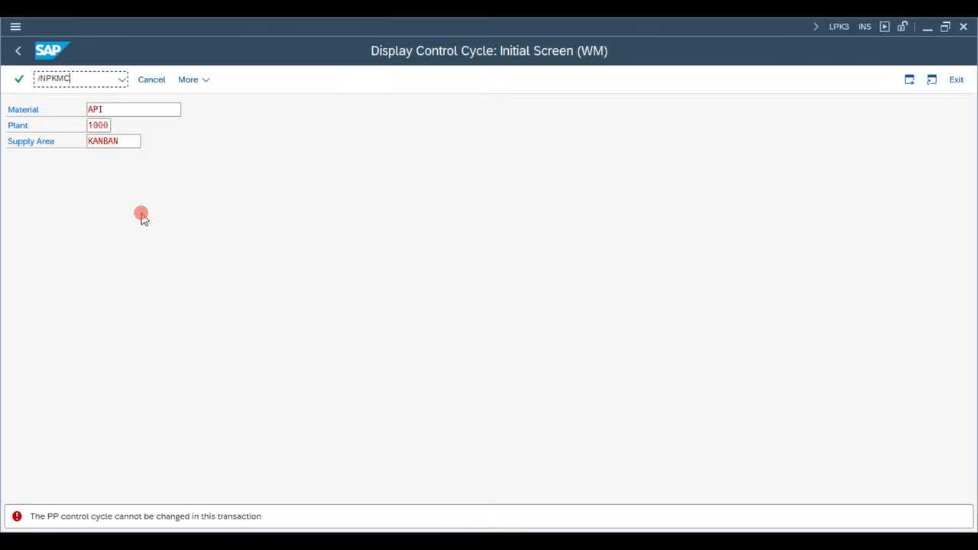
pyautogui.press('Return')
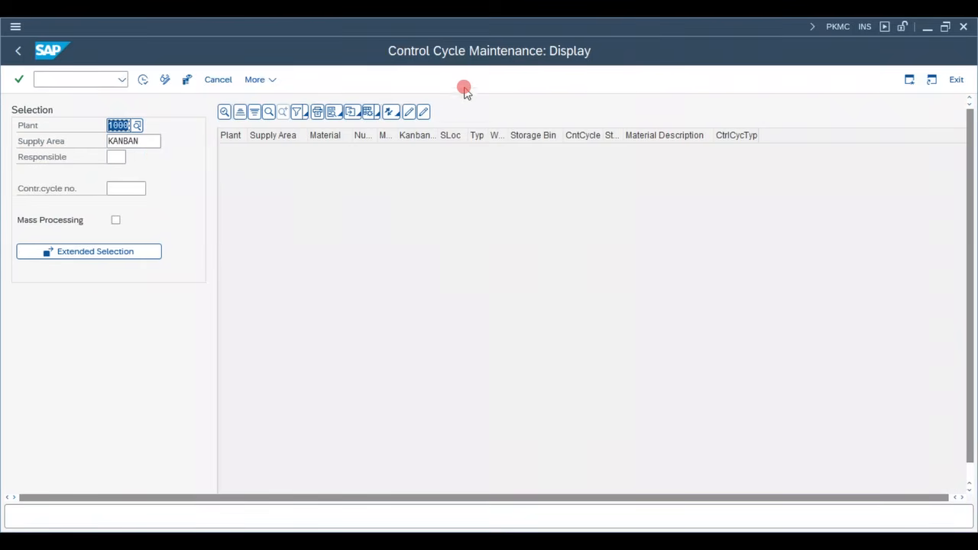
pyautogui.click(133, 141)
pyautogui.click(143, 80)
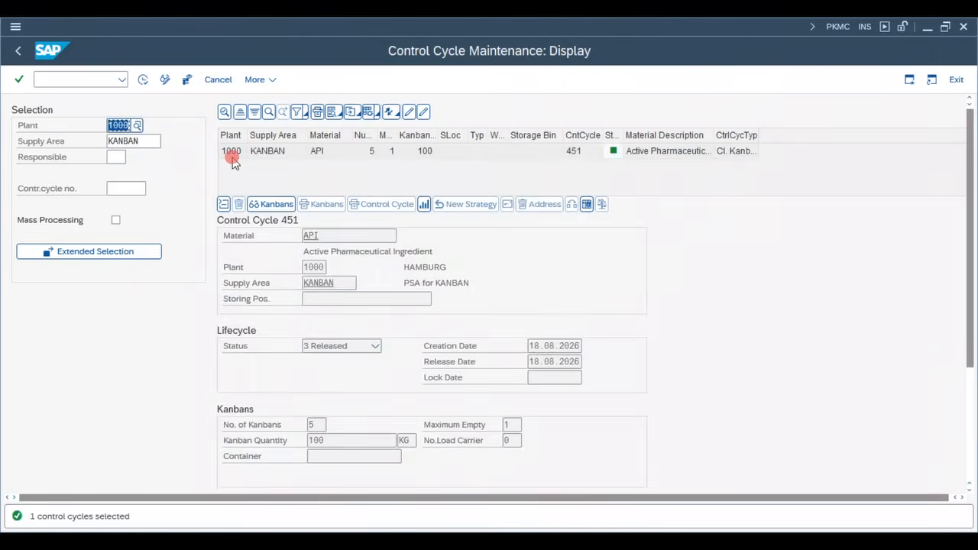
# - Select the control cycle of material API, widen the control cycle number column, and mark its number
pyautogui.click(231, 155)
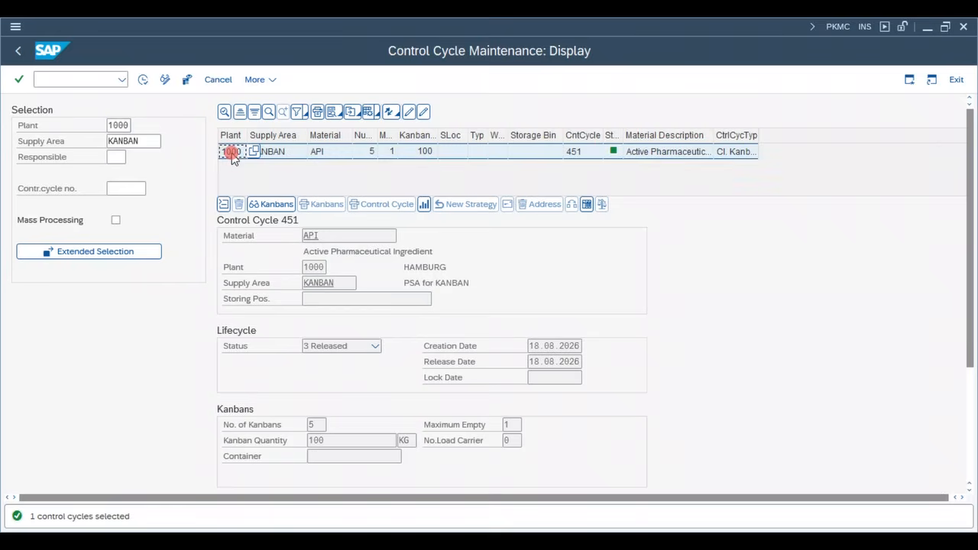
pyautogui.moveTo(651, 142); pyautogui.dragTo(667, 144)
pyautogui.click(594, 155)
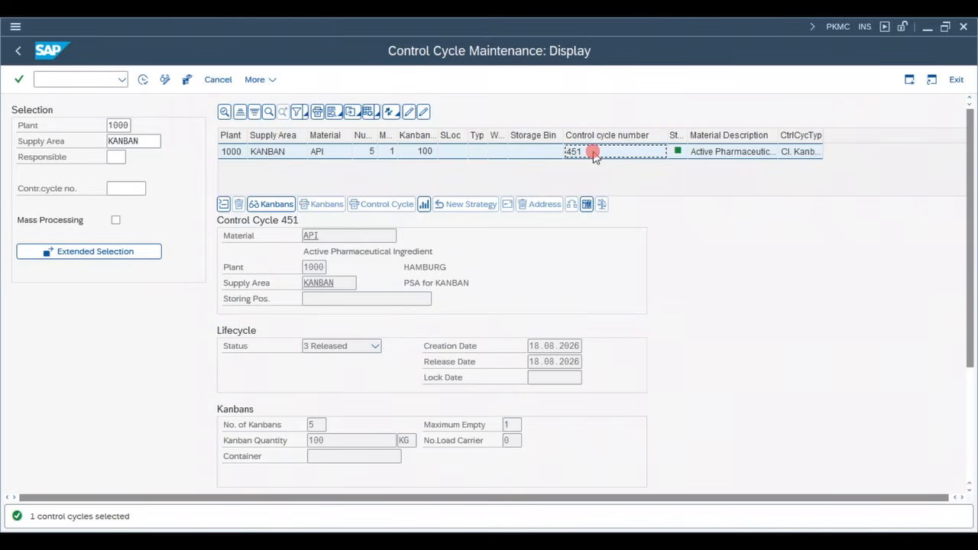
# - Open the control cycle of material API, plant 1000 and supply area KANBAN for changing
pyautogui.click(230, 151)
pyautogui.click(407, 111)
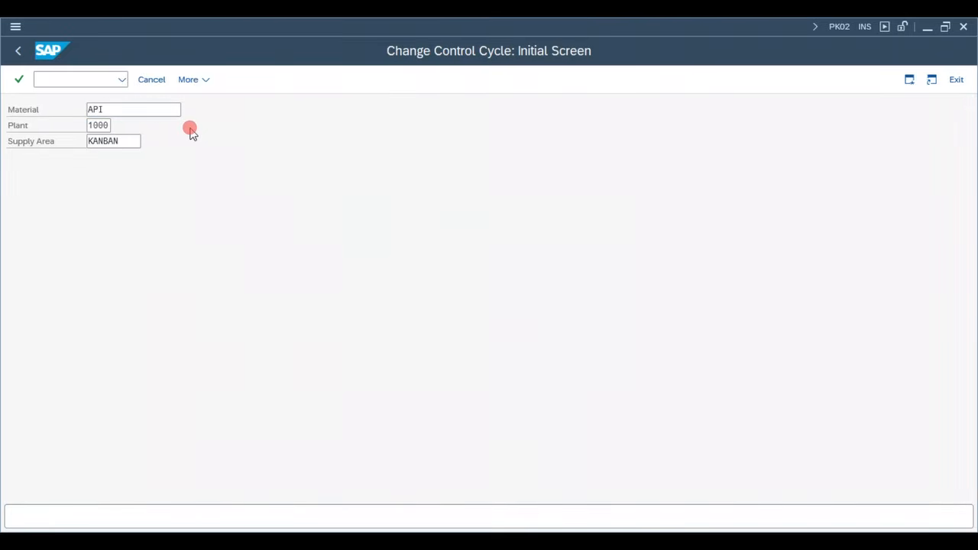
pyautogui.press('Return')
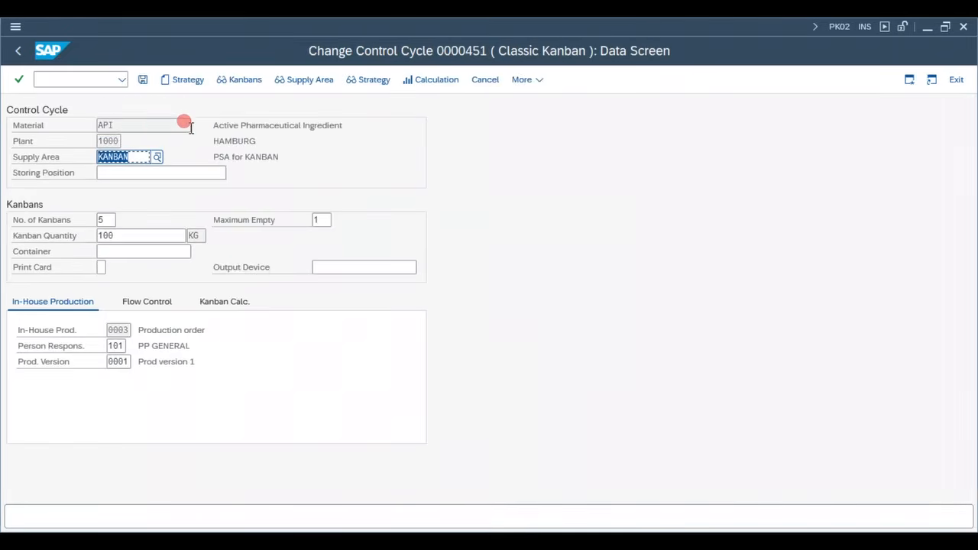
# - Check the control cycle's number of kanbans, kanban quantity, in-house production strategy and production version
pyautogui.click(107, 220)
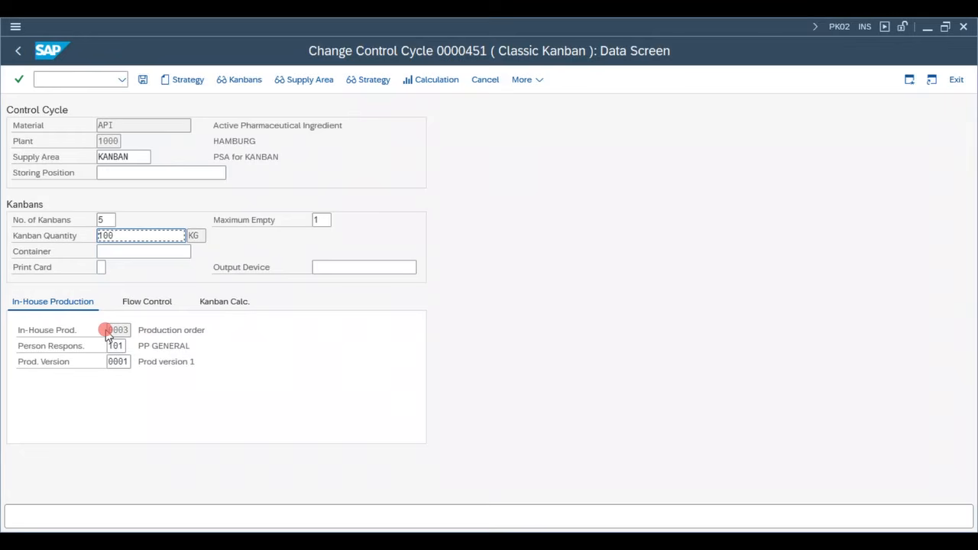
pyautogui.click(112, 330)
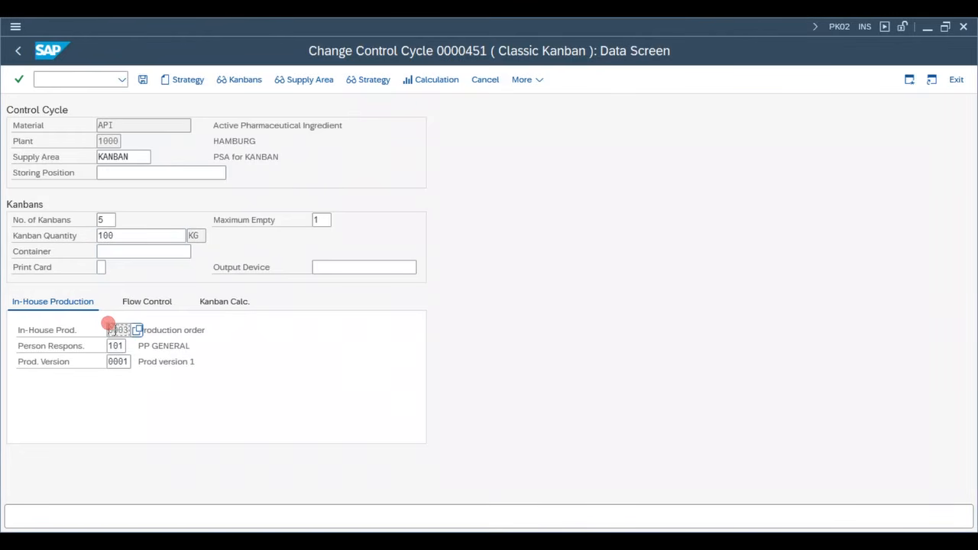
pyautogui.click(212, 330)
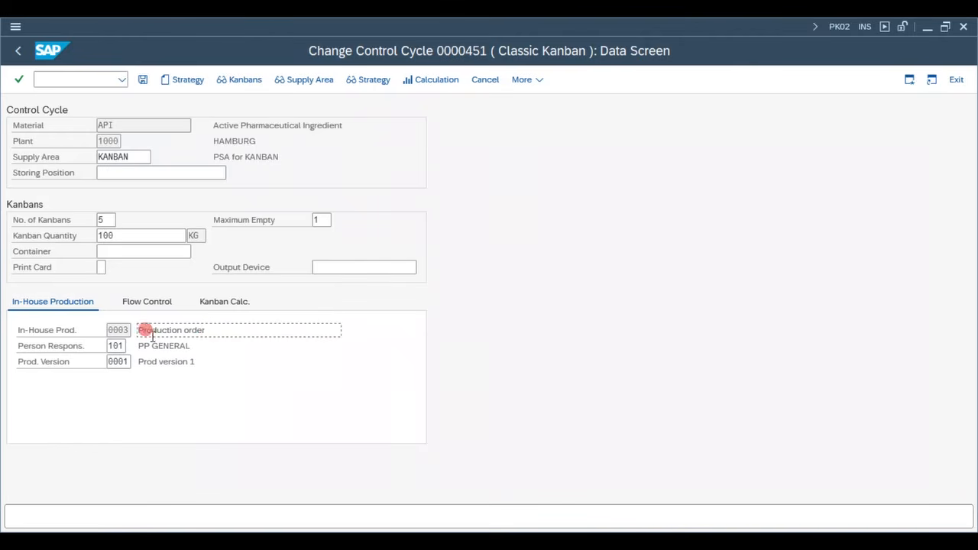
pyautogui.click(118, 331)
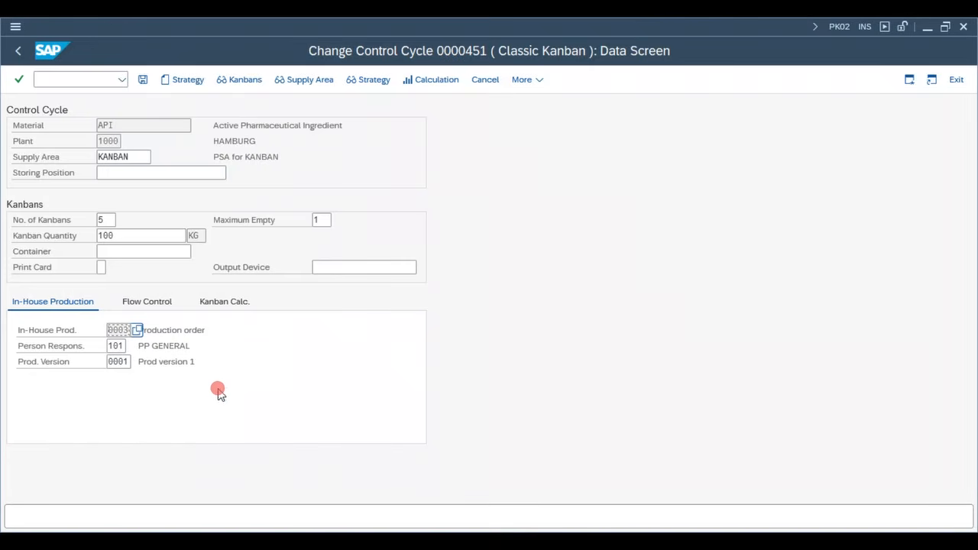
pyautogui.click(119, 361)
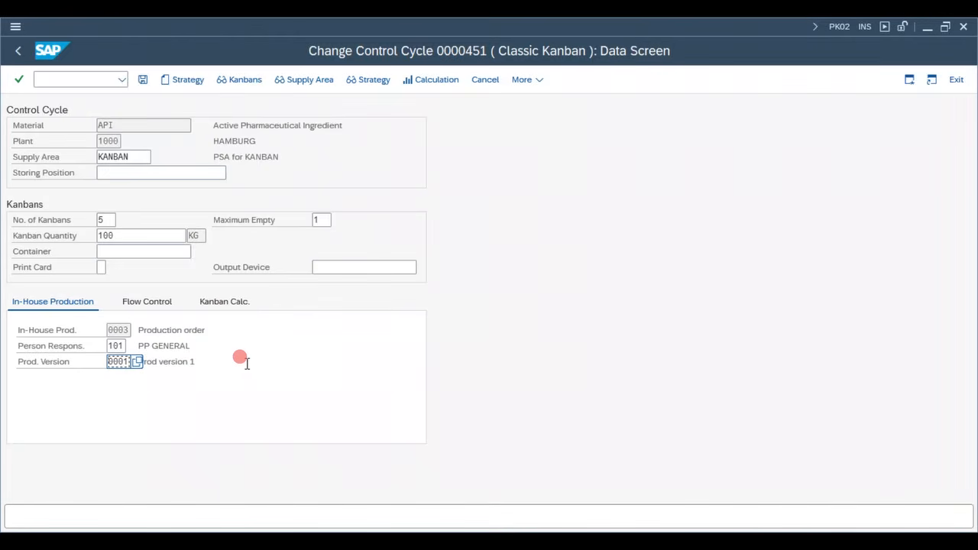
# - Review the flow control and kanban calculation settings, and return to the in-house production data and the supply area
pyautogui.click(145, 303)
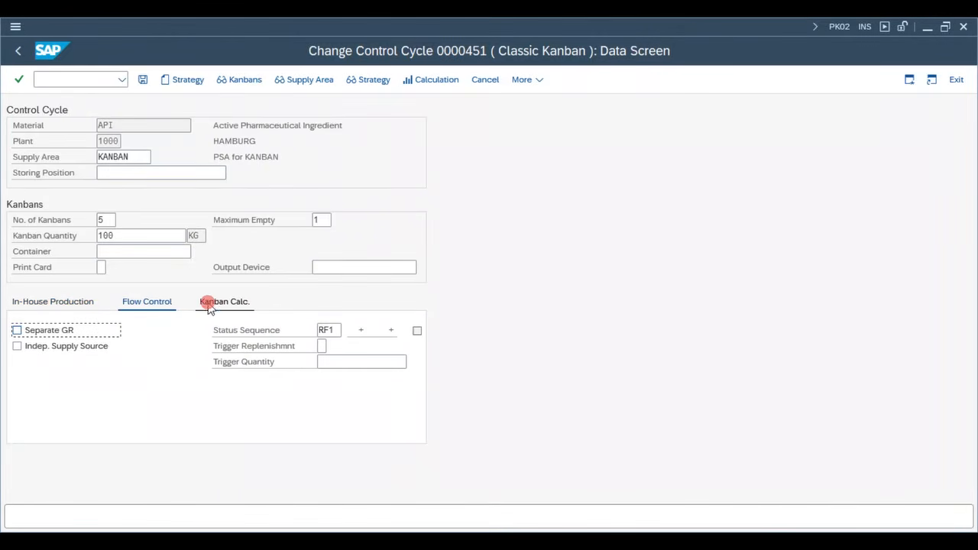
pyautogui.click(212, 304)
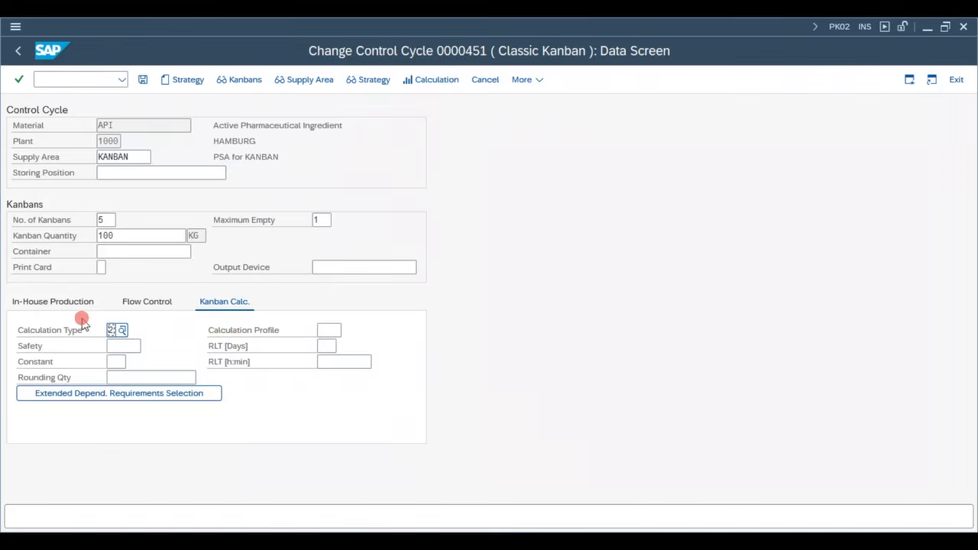
pyautogui.click(40, 302)
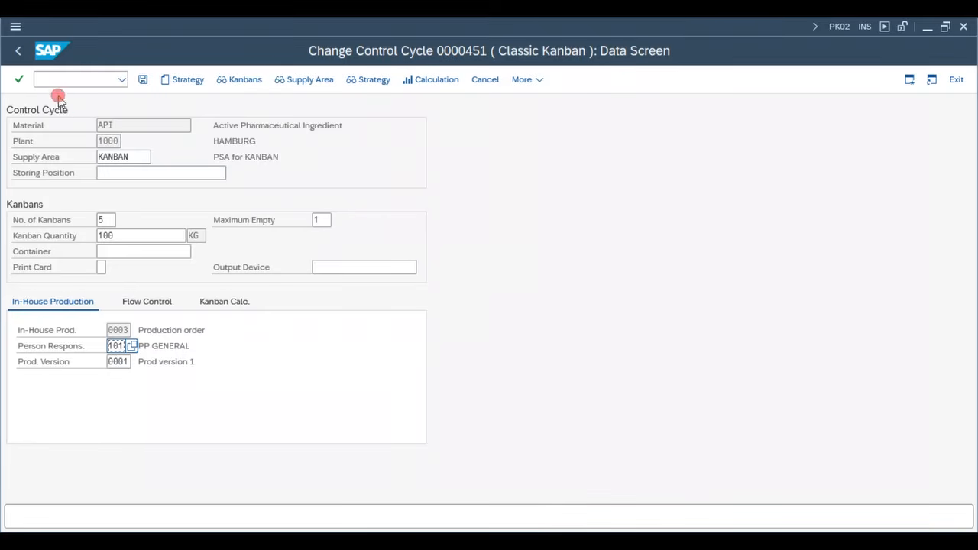
pyautogui.click(140, 158)
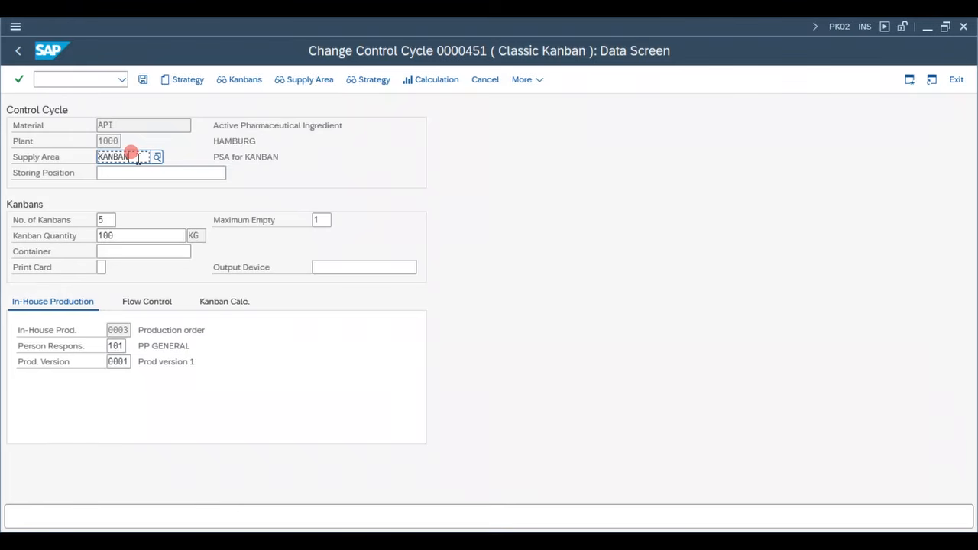
# - Open the routing of material API in plant 1000 (CA02) and display the work center of operation 0010
pyautogui.hotkey('ctrl', '/')
pyautogui.write('/NCA02')
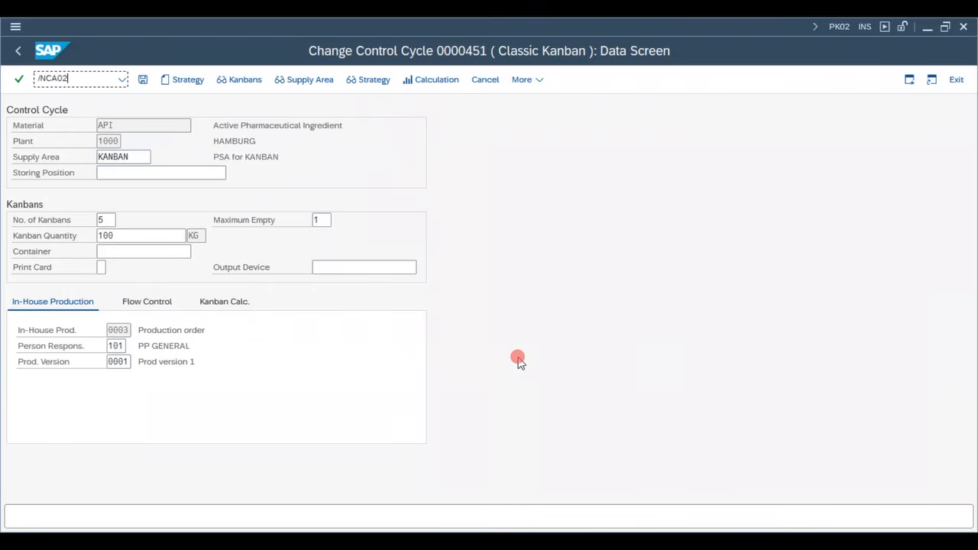
pyautogui.press('Return')
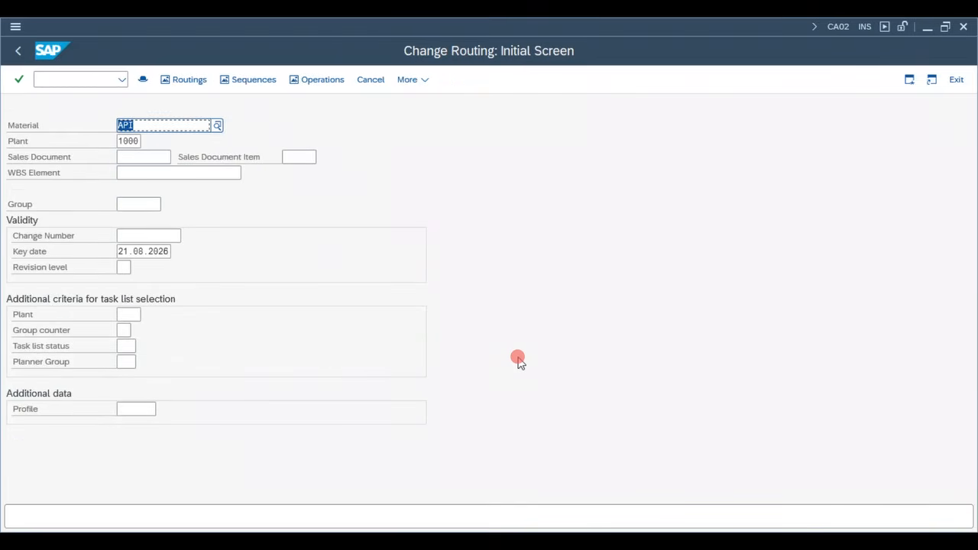
pyautogui.press('Return')
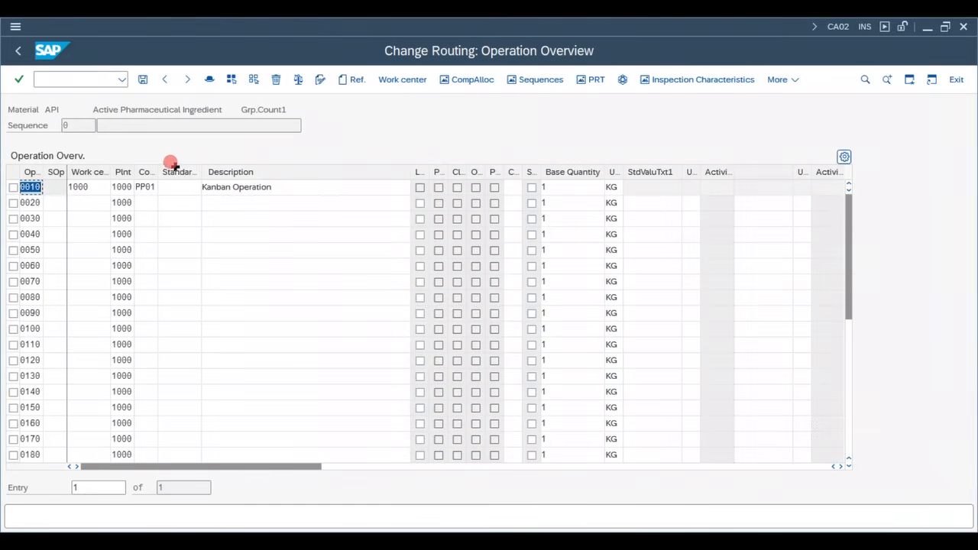
pyautogui.click(85, 188)
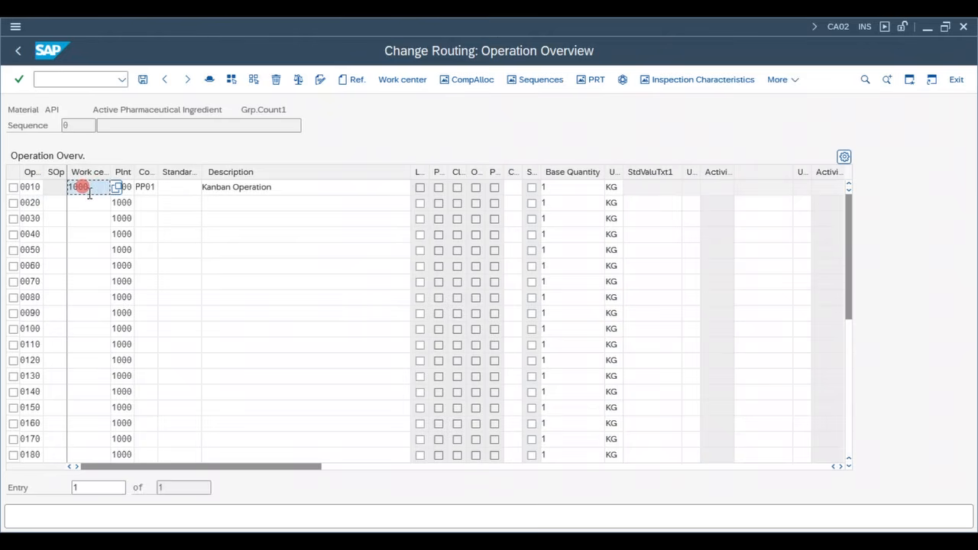
pyautogui.doubleClick(84, 188)
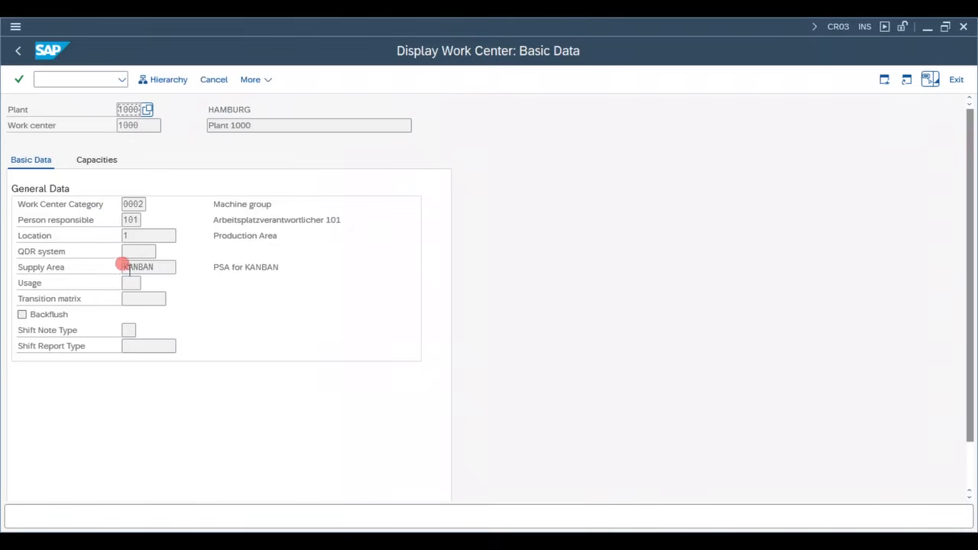
# - Check the supply area assigned in the work center's basic data
pyautogui.click(156, 267)
pyautogui.moveTo(156, 267); pyautogui.dragTo(120, 263)
pyautogui.click(119, 263)
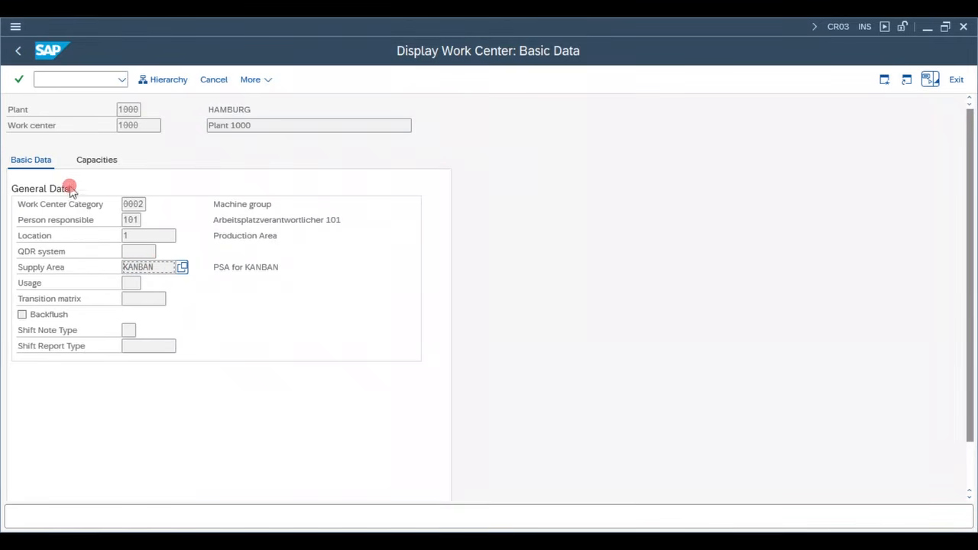
pyautogui.click(164, 267)
# - Open the kanban board (PK13N) and display it for plant 1000 without area selection
pyautogui.hotkey('ctrl', '/')
pyautogui.write('/NPK')
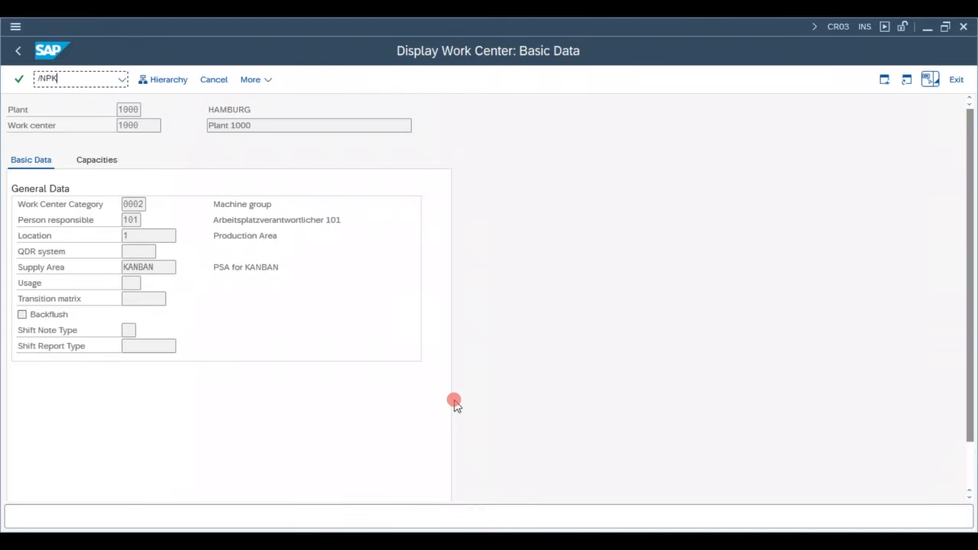
pyautogui.write('13N')
pyautogui.press('Return')
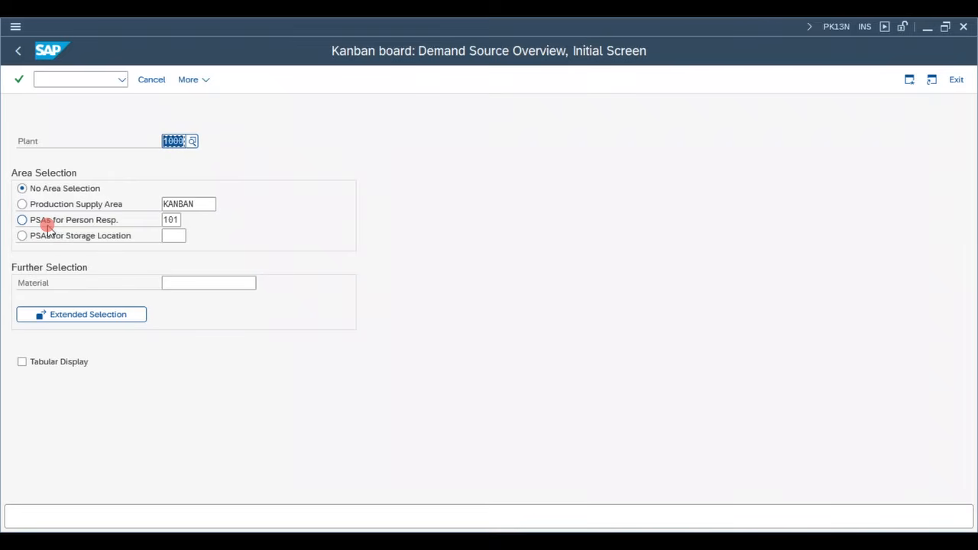
pyautogui.click(168, 236)
pyautogui.click(165, 140)
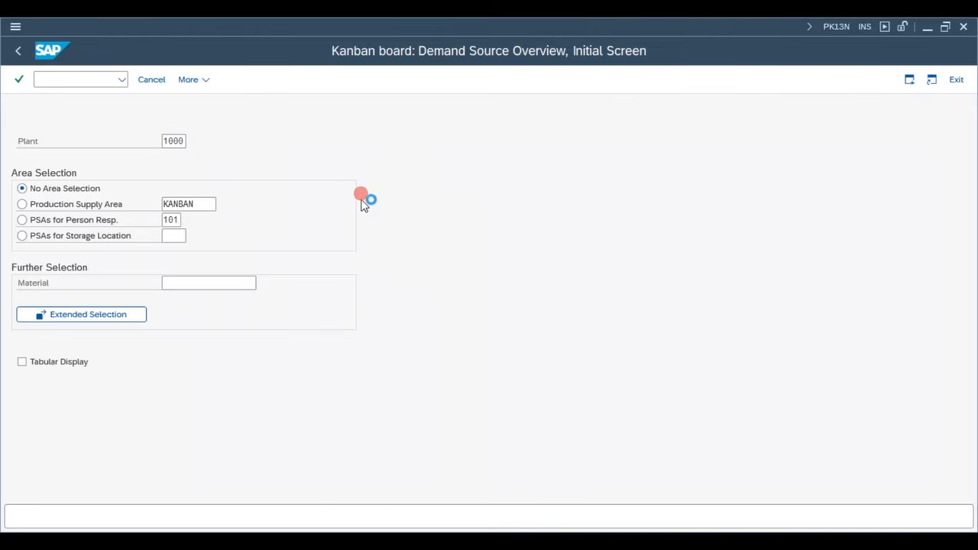
pyautogui.press('Return')
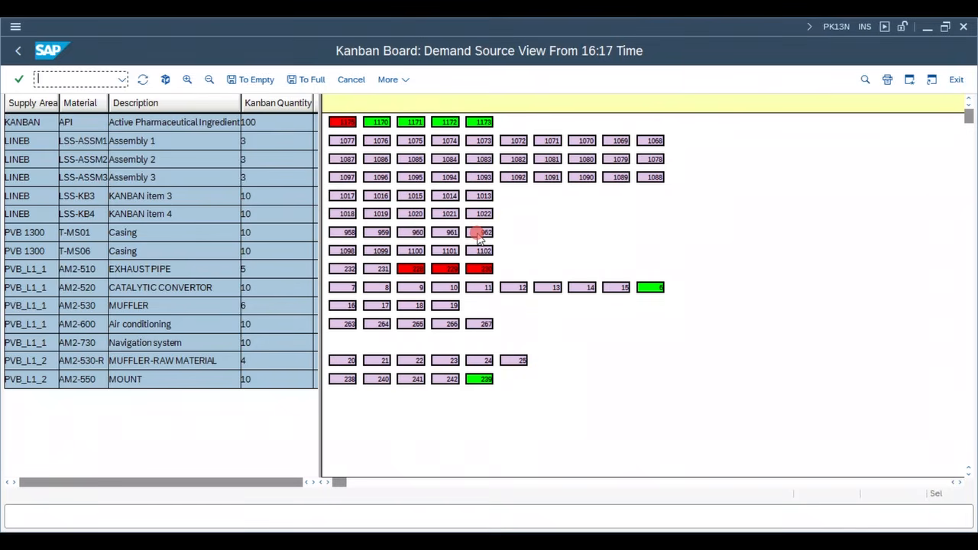
# - Return to the kanban board's selection and restrict the board to material API
pyautogui.click(151, 239)
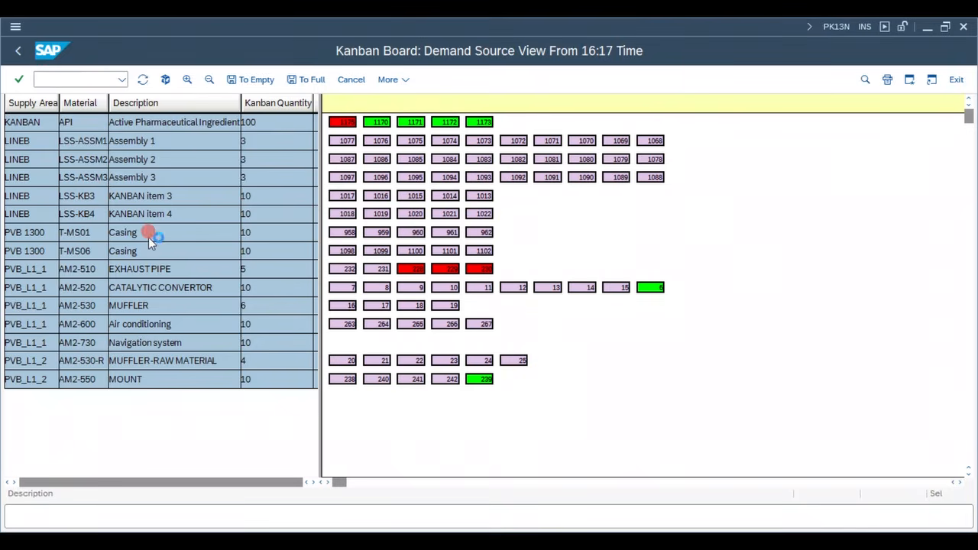
pyautogui.press('F3')
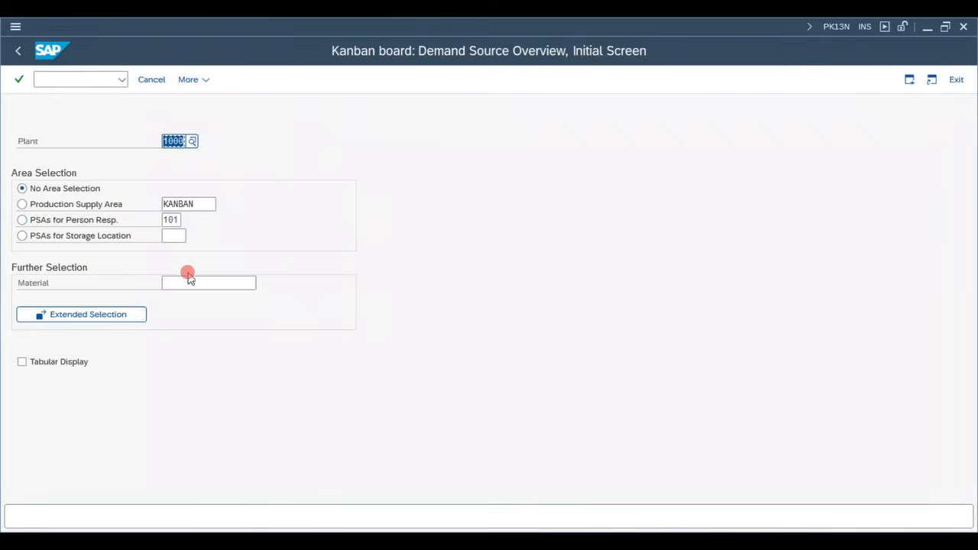
pyautogui.click(196, 282)
pyautogui.write('A')
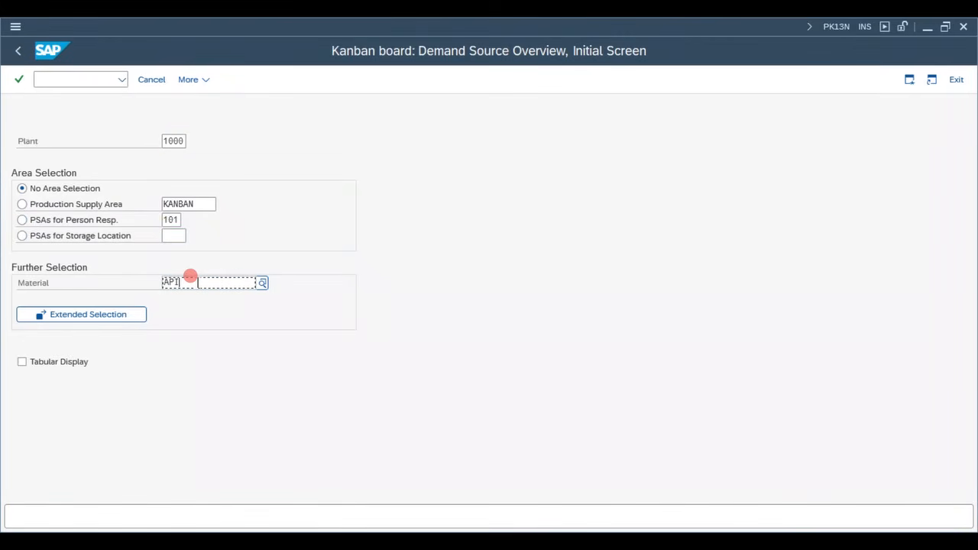
pyautogui.write('PI')
pyautogui.press('Return')
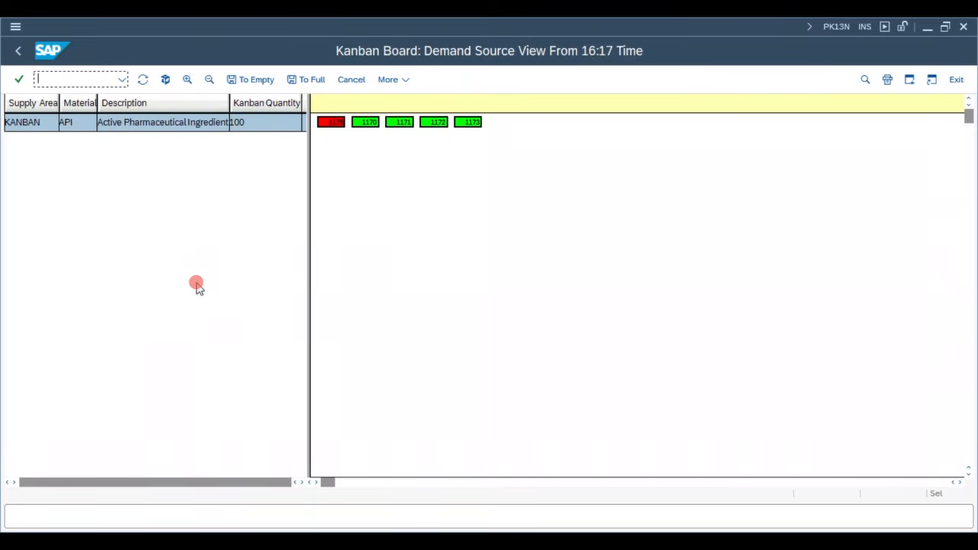
# - Narrow the control cycle list on the board and examine the status of each kanban of material API
pyautogui.moveTo(310, 305); pyautogui.dragTo(337, 310)
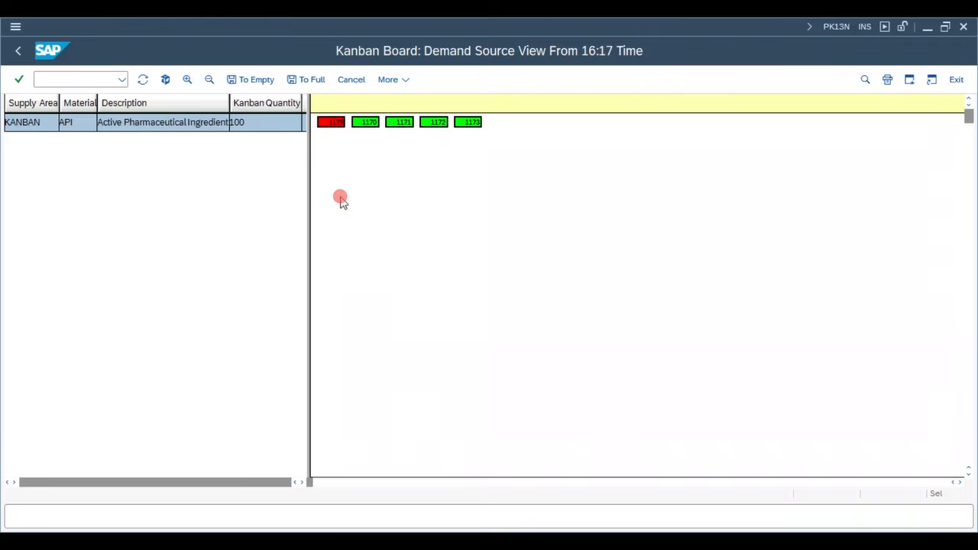
pyautogui.click(258, 128)
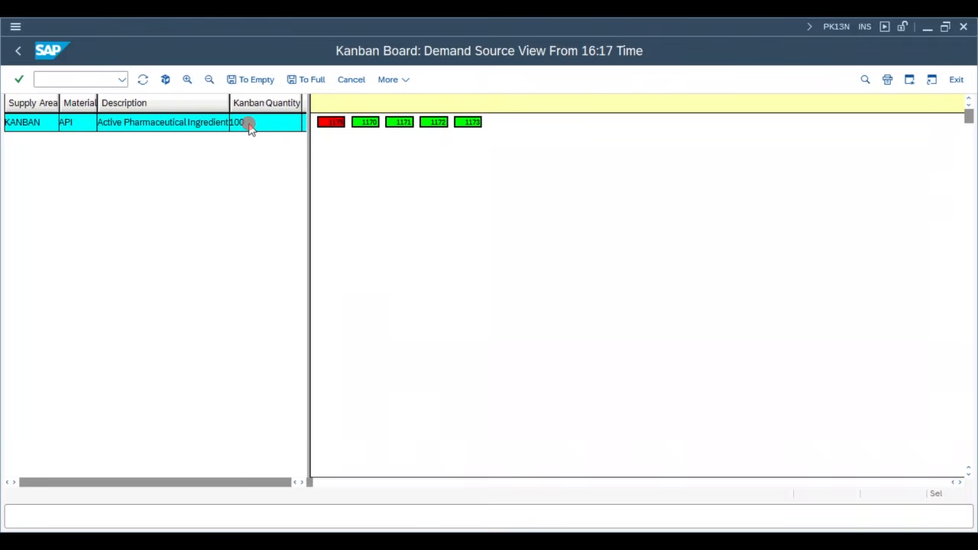
pyautogui.click(259, 130)
pyautogui.moveTo(298, 191); pyautogui.dragTo(287, 191)
pyautogui.click(260, 126)
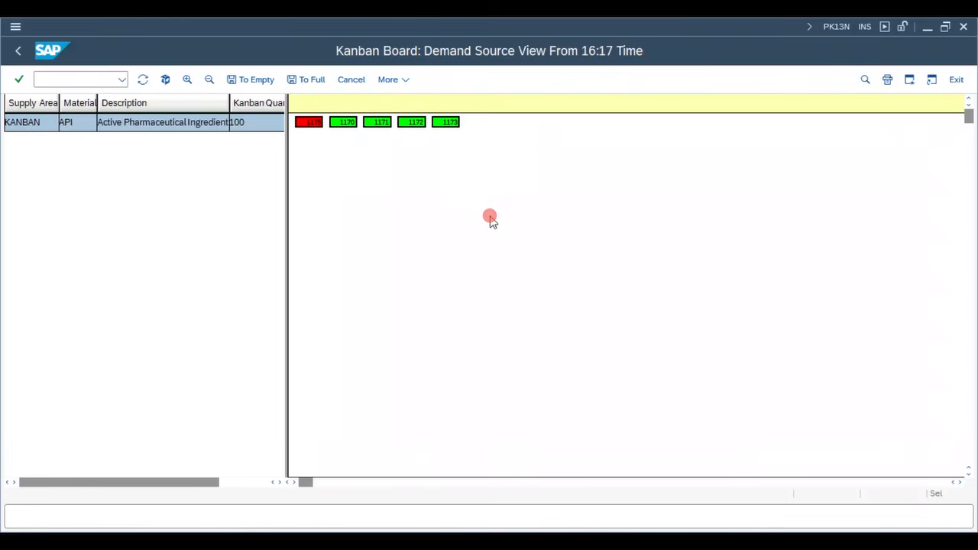
pyautogui.click(449, 124)
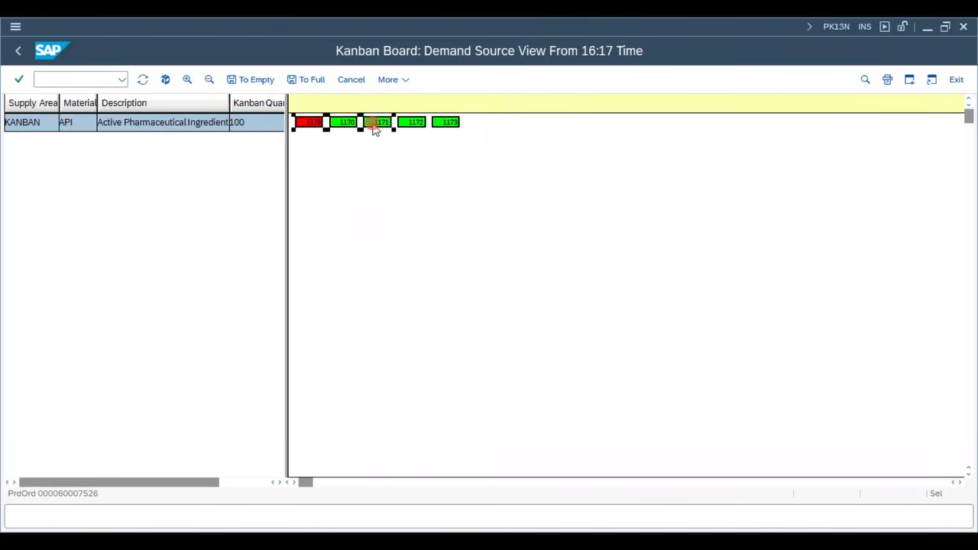
pyautogui.moveTo(374, 128); pyautogui.dragTo(459, 139)
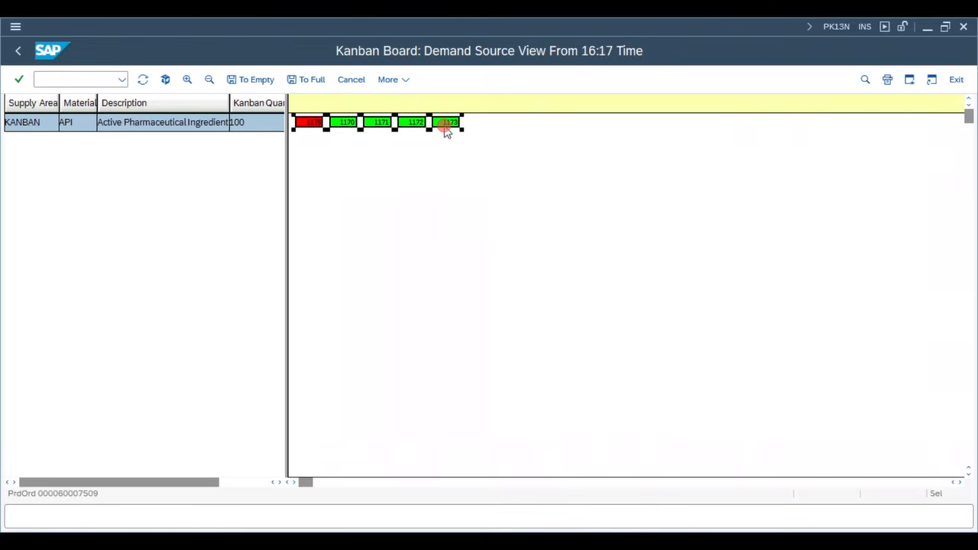
pyautogui.moveTo(447, 131); pyautogui.dragTo(475, 214)
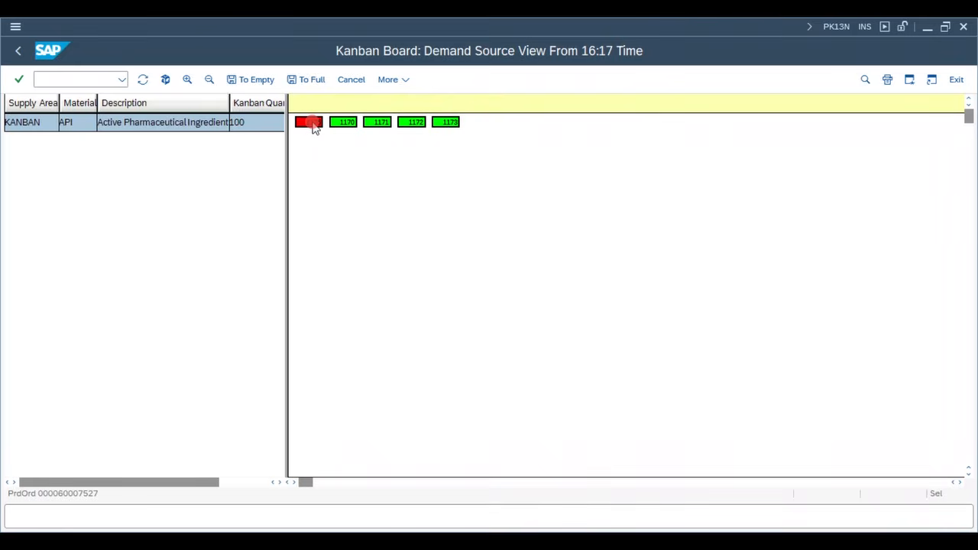
# - Display the details of the red kanban, check its production order and requested quantity, and close them
pyautogui.click(314, 127)
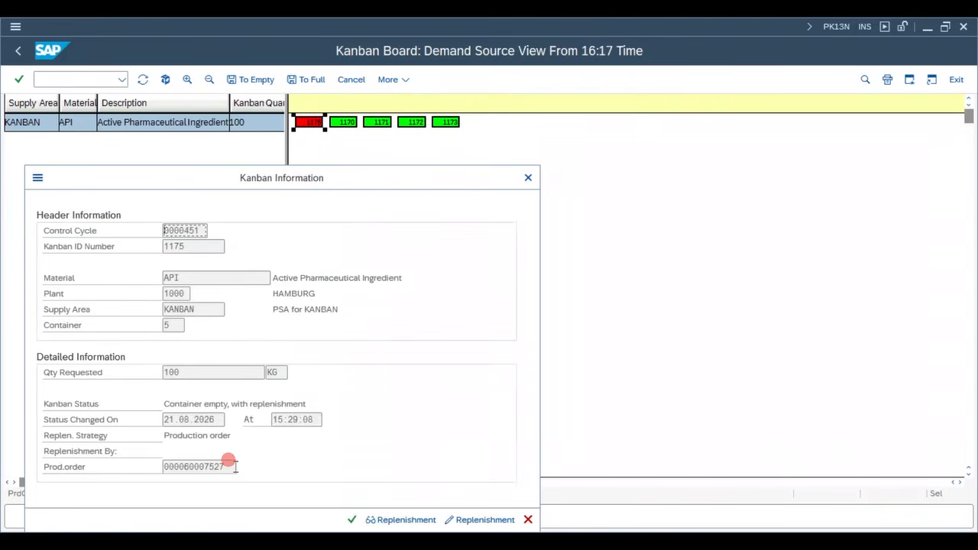
pyautogui.moveTo(222, 464); pyautogui.dragTo(157, 451)
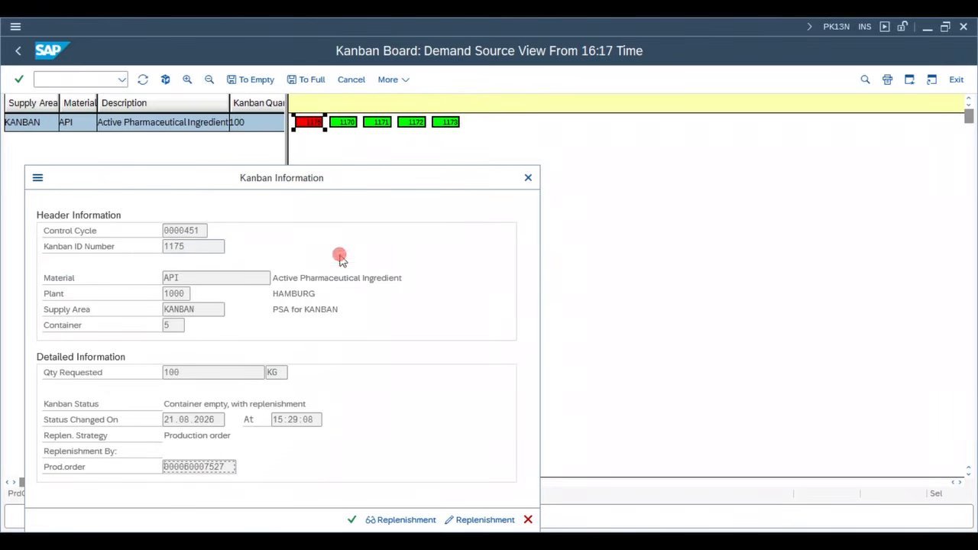
pyautogui.moveTo(319, 187); pyautogui.dragTo(309, 172)
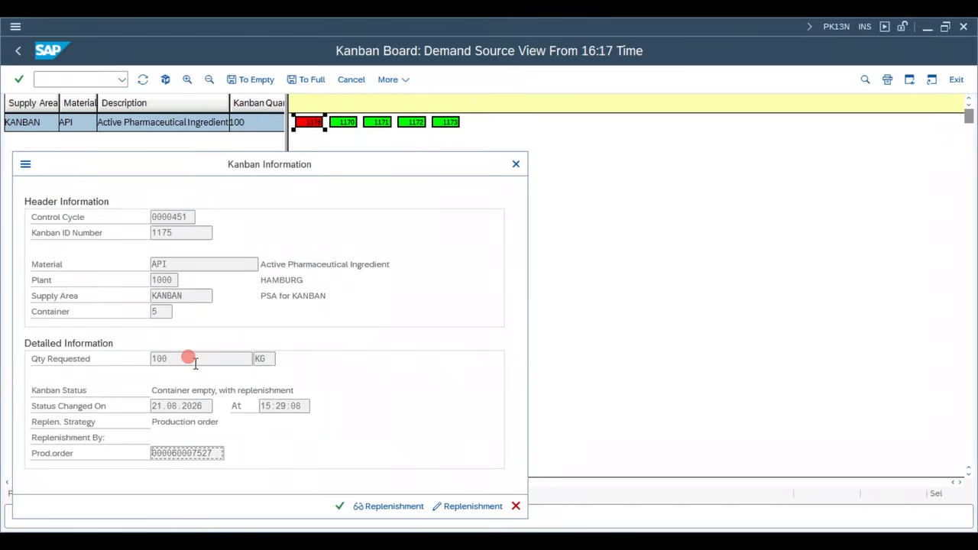
pyautogui.moveTo(188, 357); pyautogui.dragTo(152, 353)
pyautogui.press('Return')
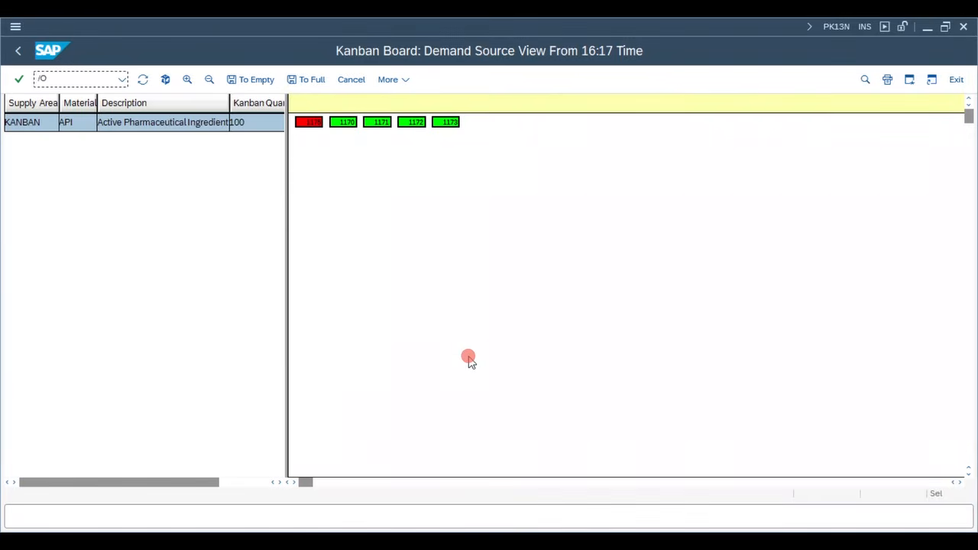
# - Open the stock/requirements list (MD04) for material API in a new session and widen the MRP element data column
pyautogui.write('/OMD04')
pyautogui.press('Return')
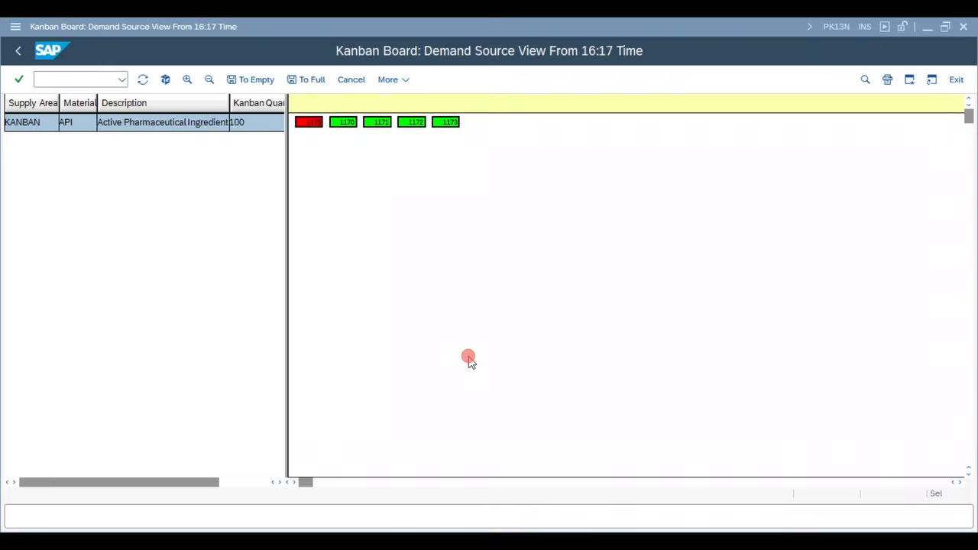
pyautogui.press('Return')
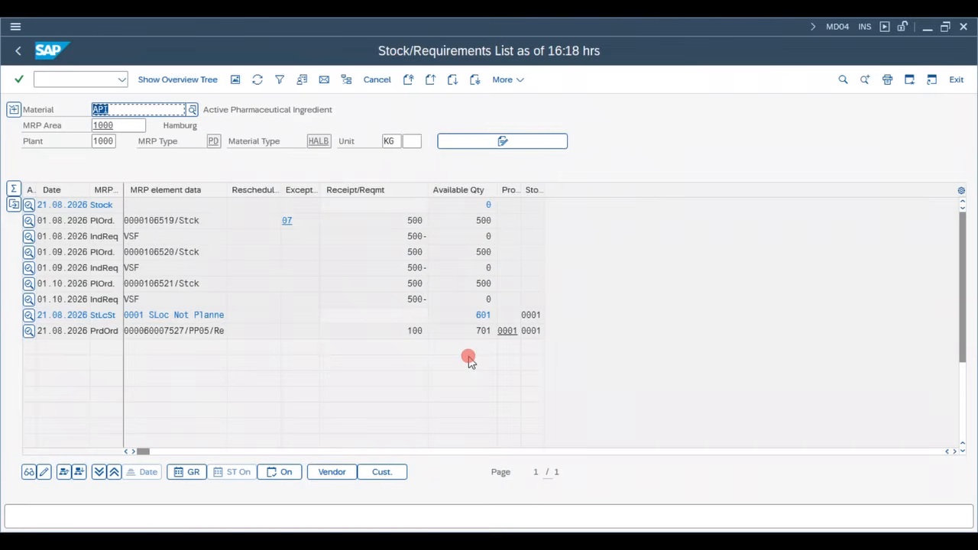
pyautogui.click(240, 314)
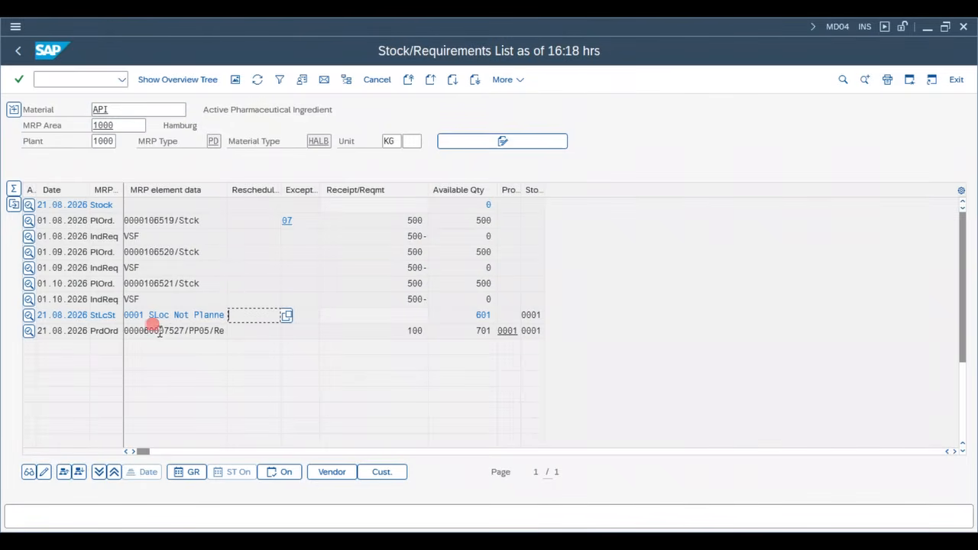
pyautogui.click(221, 217)
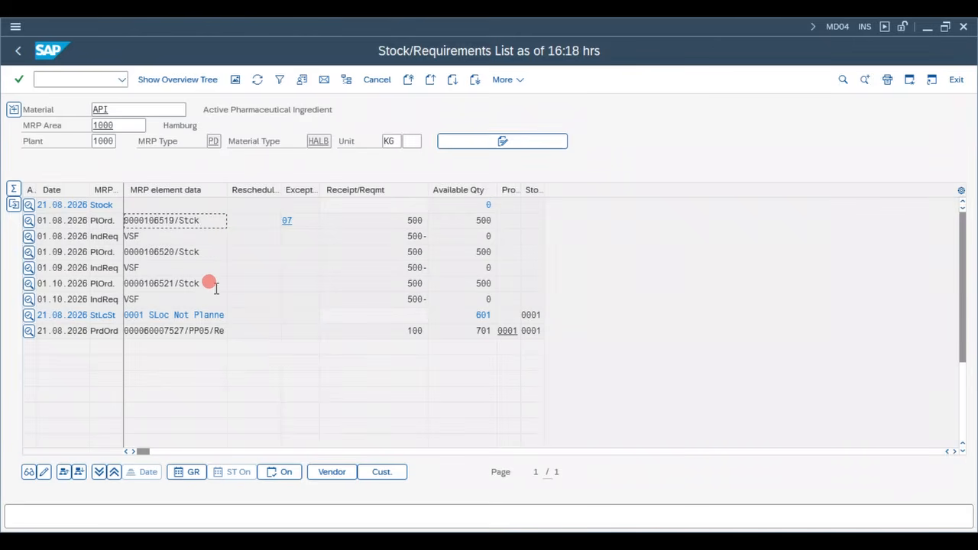
pyautogui.moveTo(227, 191); pyautogui.dragTo(294, 191)
# - Examine the available quantity of the storage location 0001 stock row and the receipt quantity of the production order row
pyautogui.click(233, 331)
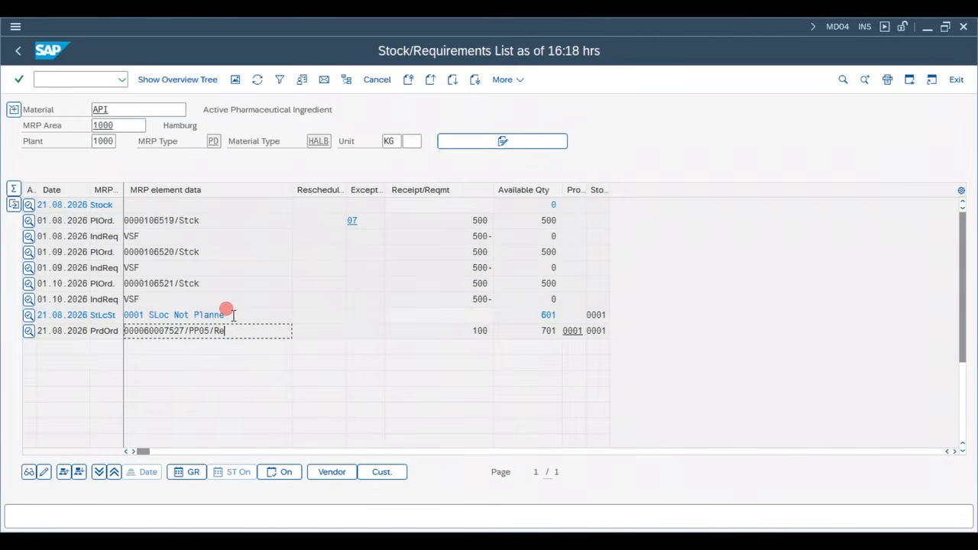
pyautogui.moveTo(229, 314); pyautogui.dragTo(121, 311)
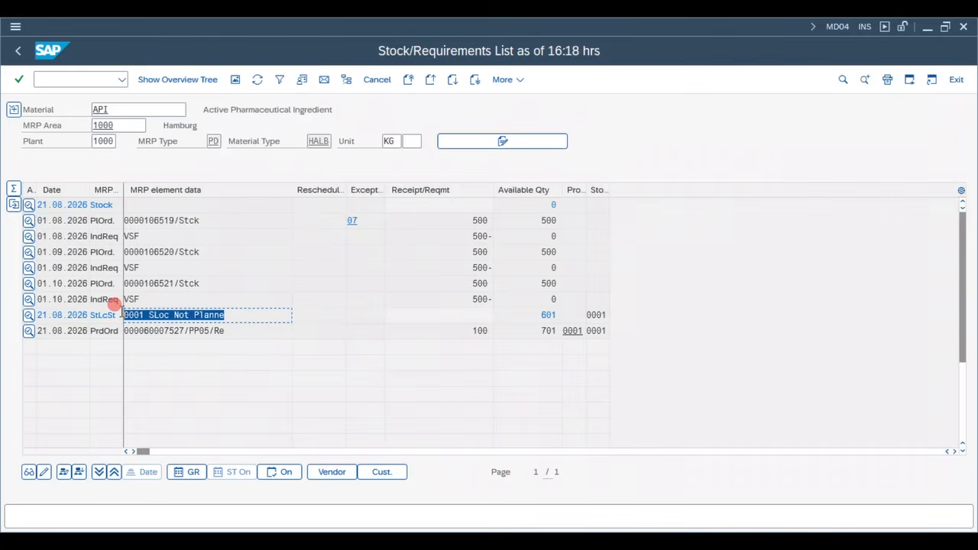
pyautogui.click(123, 312)
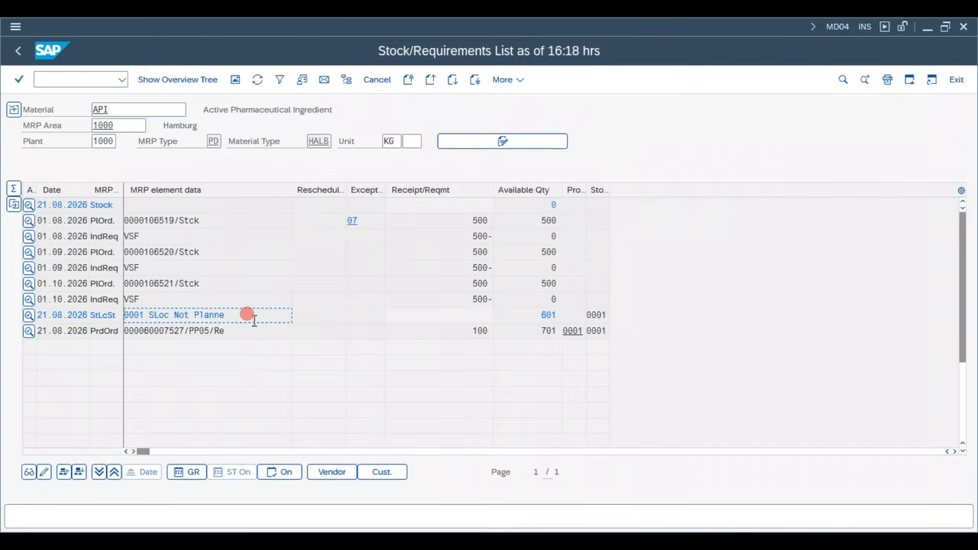
pyautogui.moveTo(535, 314); pyautogui.dragTo(564, 316)
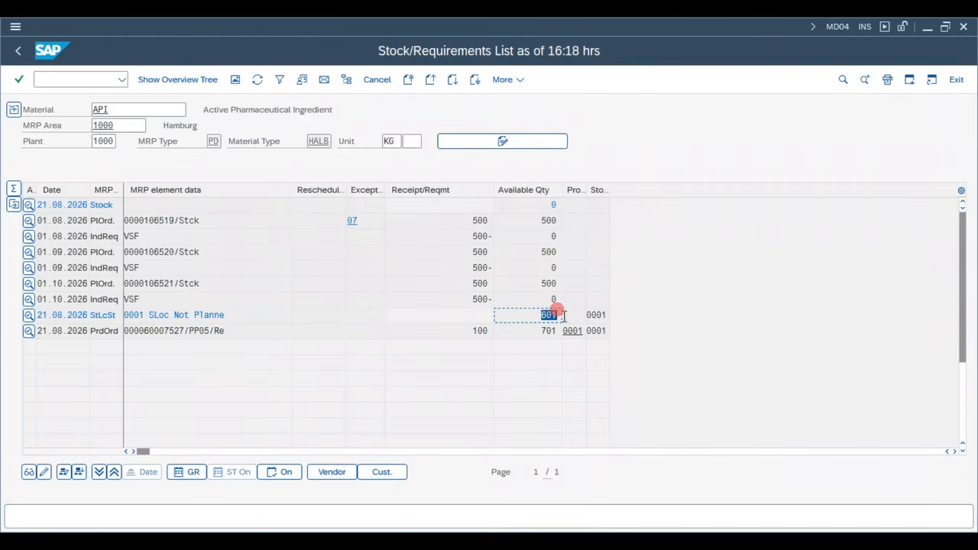
pyautogui.click(255, 329)
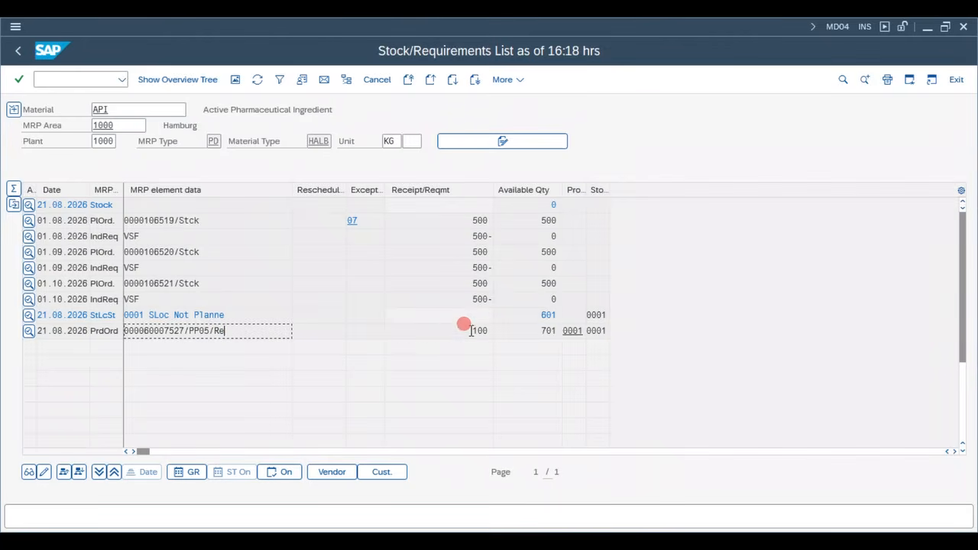
pyautogui.moveTo(463, 324); pyautogui.dragTo(503, 330)
pyautogui.click(294, 348)
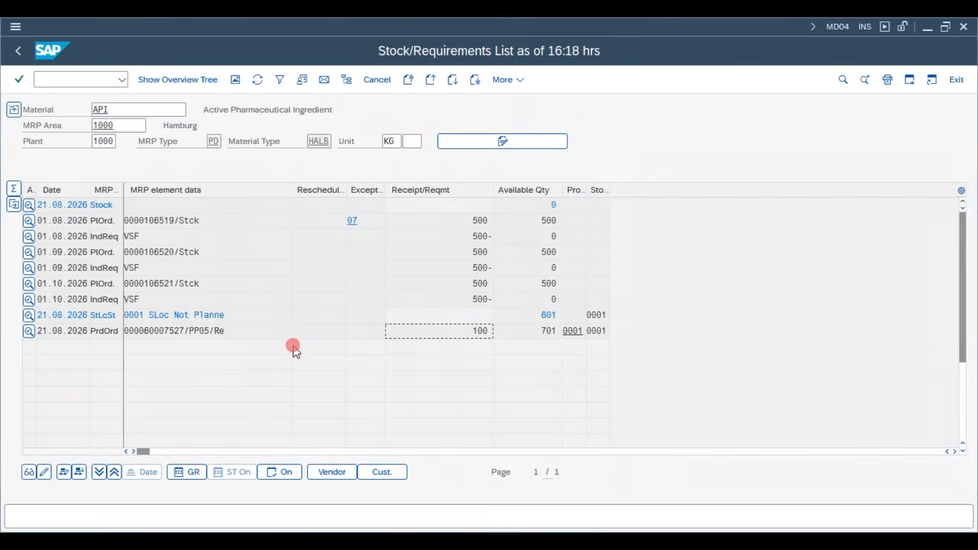
pyautogui.moveTo(186, 334); pyautogui.dragTo(145, 334)
pyautogui.click(176, 342)
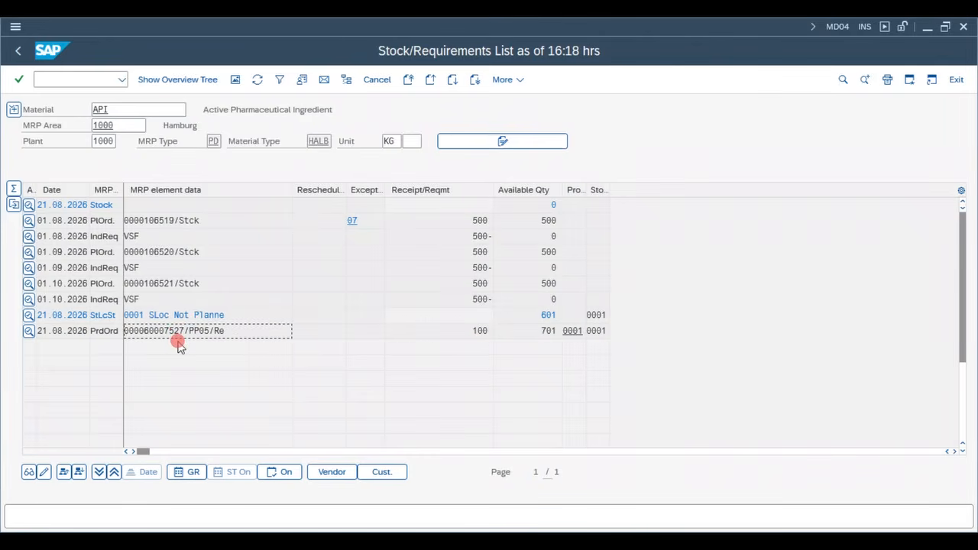
# - Return to the kanban board, display the red kanban's information and check its replenishment production order number
pyautogui.hotkey('alt', 'Tab')
pyautogui.click(312, 122)
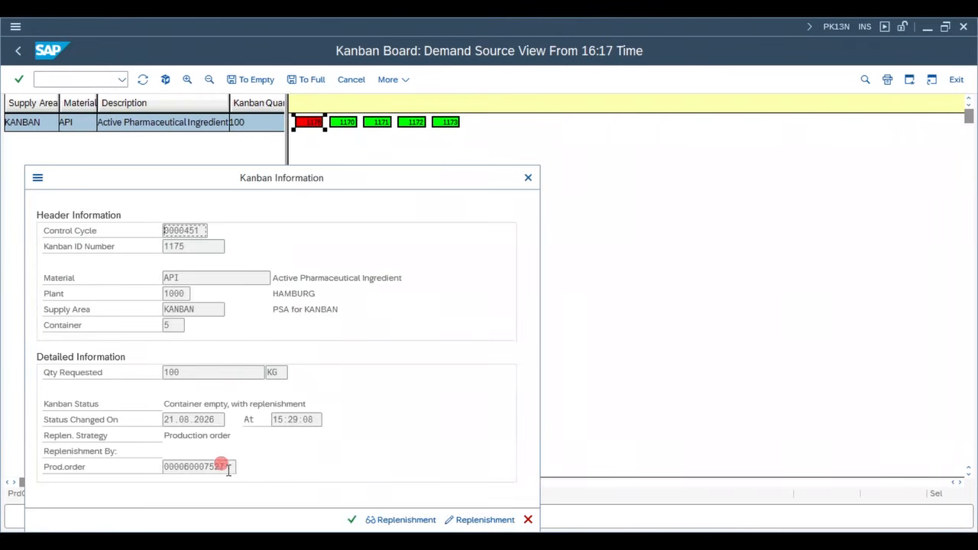
pyautogui.moveTo(254, 183); pyautogui.dragTo(262, 155)
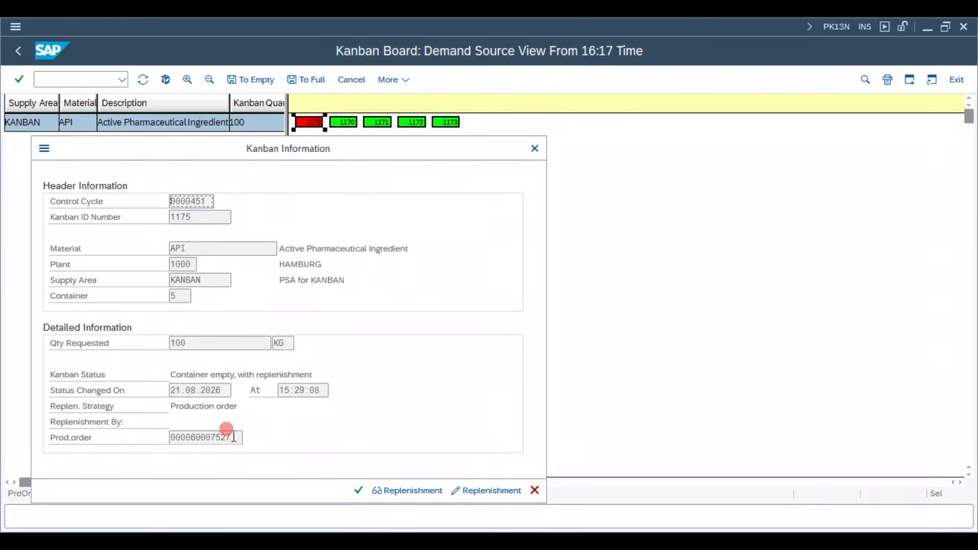
pyautogui.moveTo(234, 438); pyautogui.dragTo(189, 446)
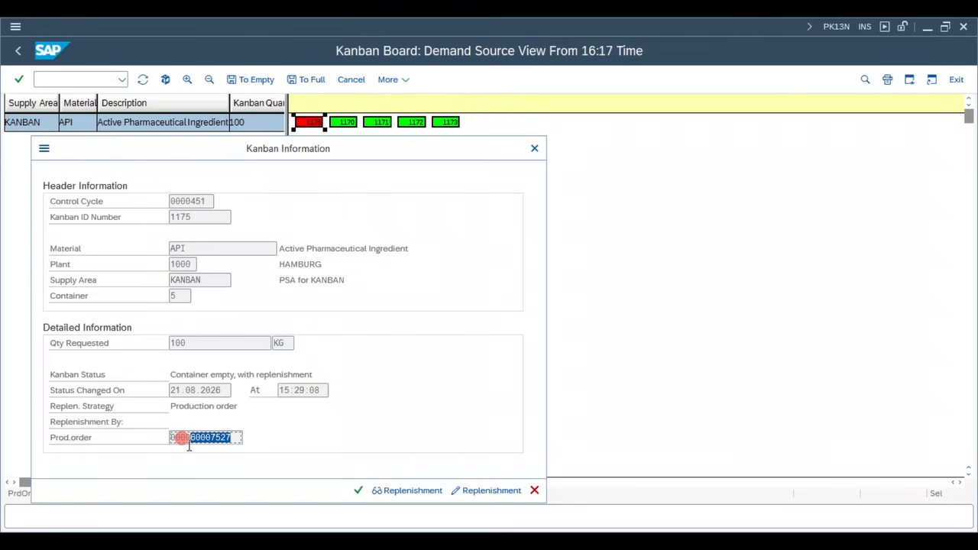
pyautogui.click(191, 449)
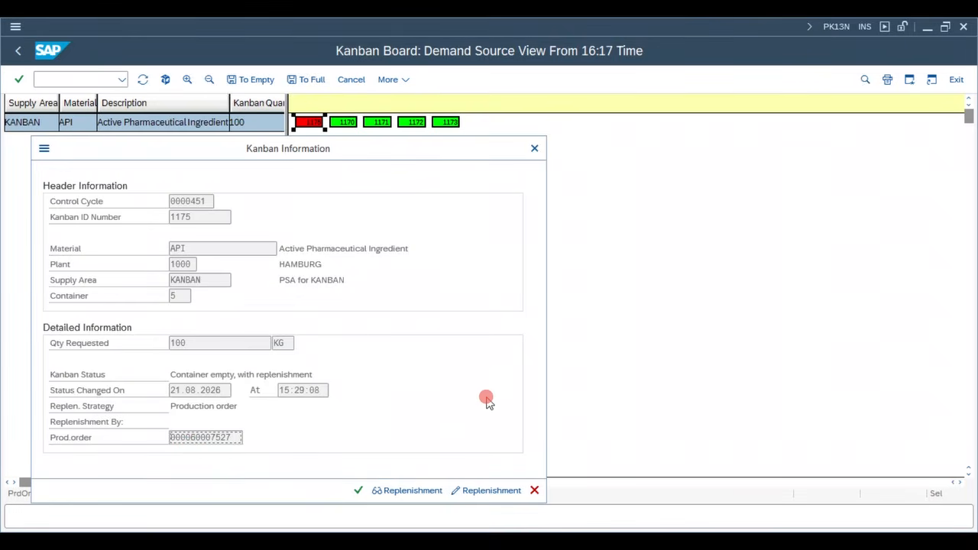
# - Open the replenishment production order for change, return, and check the red kanban's ID and control cycle numbers
pyautogui.click(490, 491)
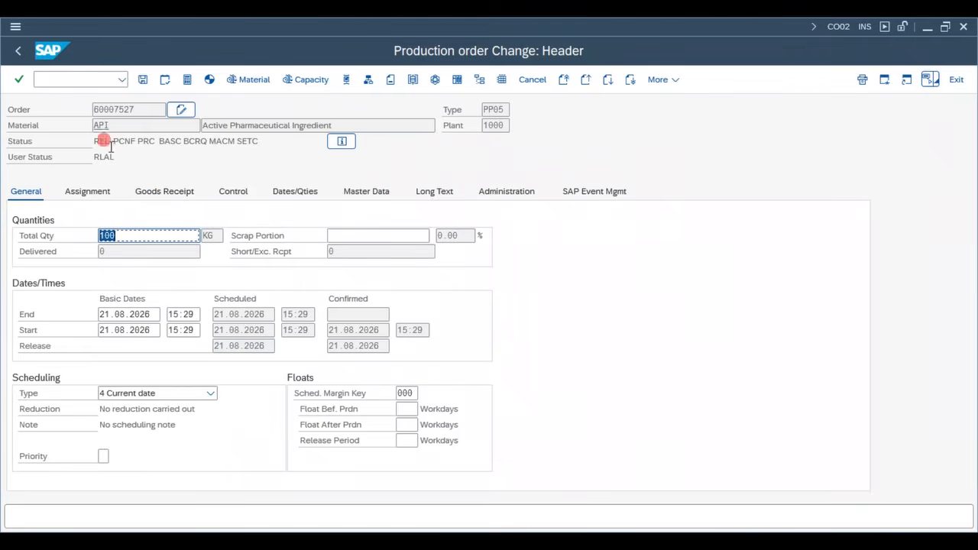
pyautogui.click(19, 79)
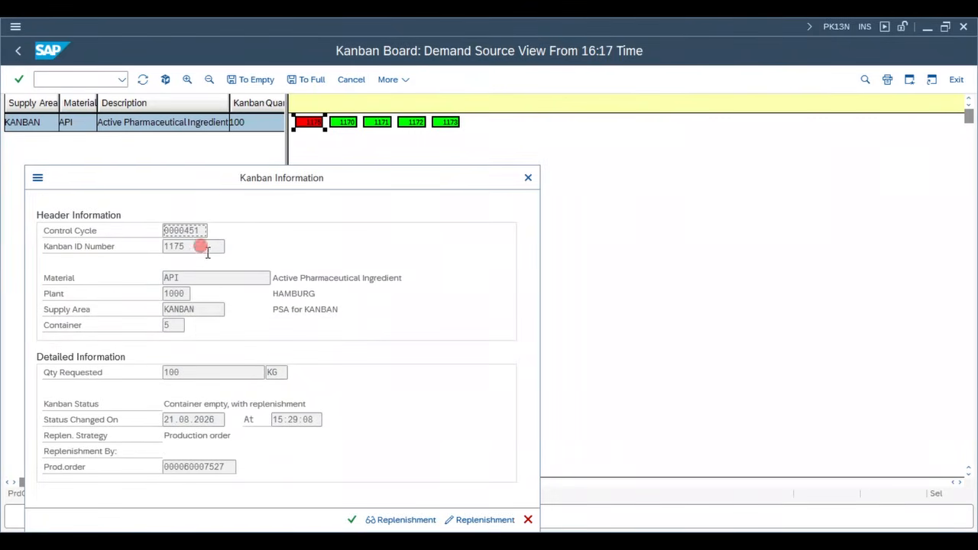
pyautogui.moveTo(194, 244); pyautogui.dragTo(164, 237)
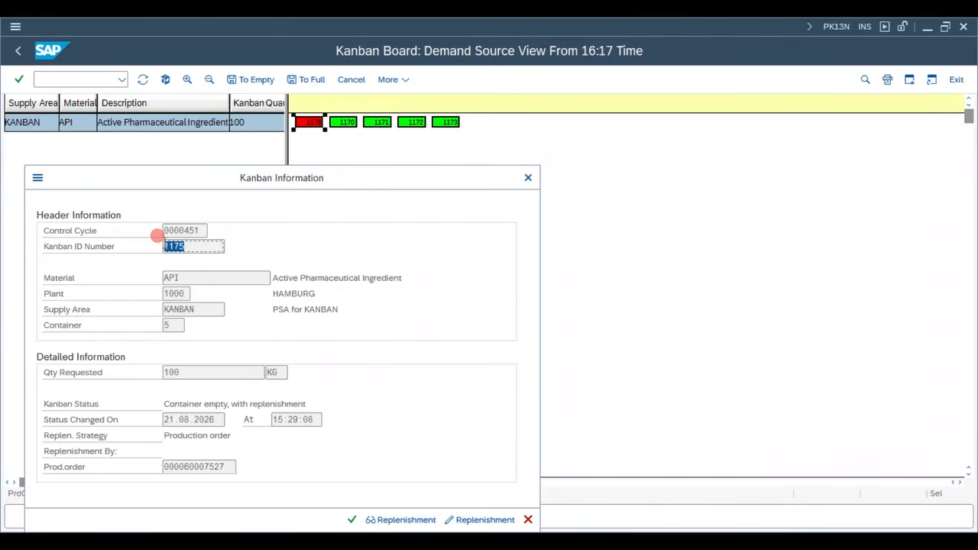
pyautogui.click(158, 235)
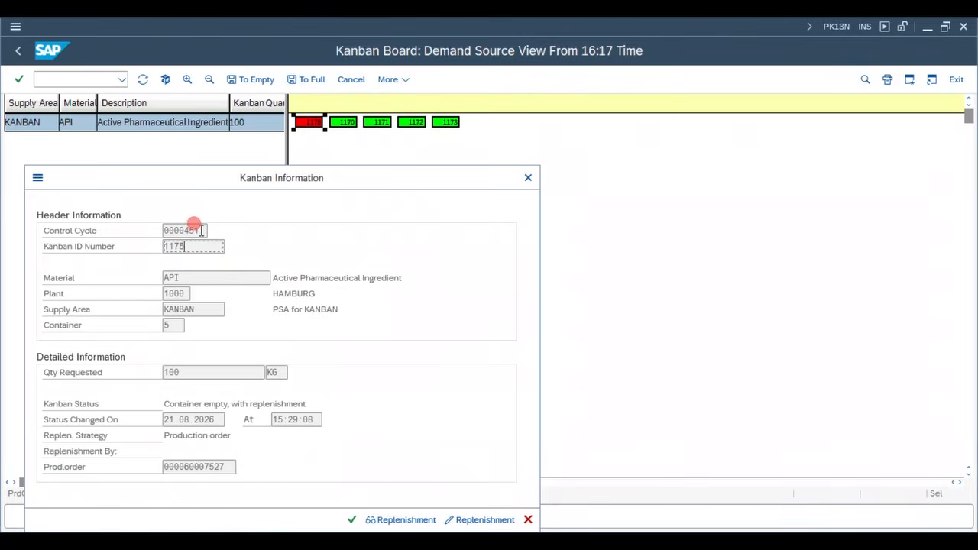
pyautogui.moveTo(200, 229); pyautogui.dragTo(163, 221)
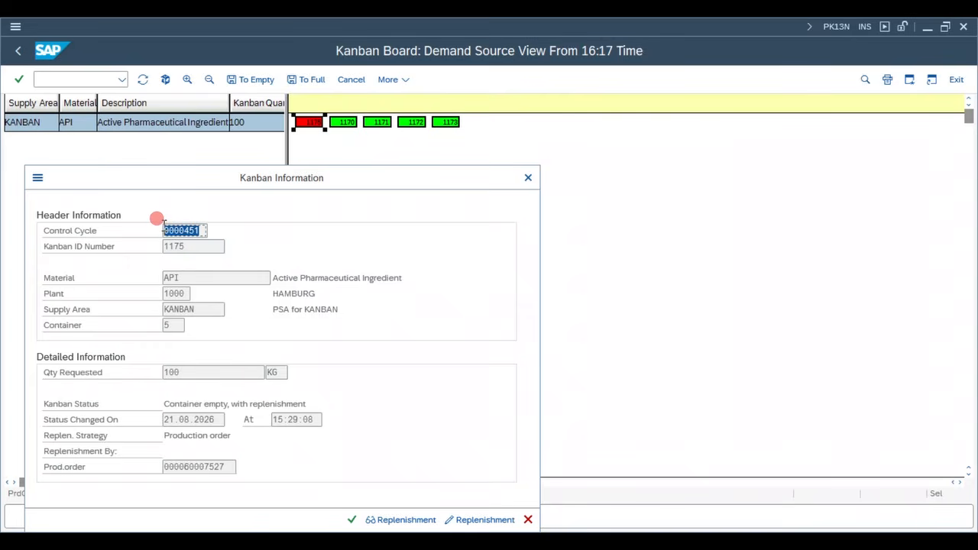
# - Select all five kanbans of material API on the board, the four green ones and the red one
pyautogui.click(345, 124)
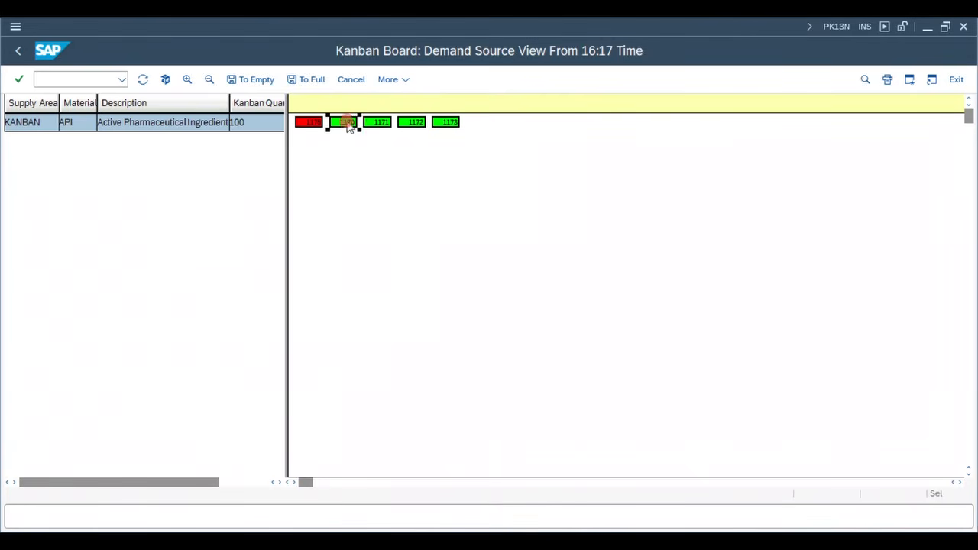
pyautogui.keyDown('ctrl'); pyautogui.click(378, 123); pyautogui.keyUp('ctrl')
pyautogui.keyDown('ctrl'); pyautogui.click(412, 124); pyautogui.keyUp('ctrl')
pyautogui.keyDown('ctrl'); pyautogui.click(447, 124); pyautogui.keyUp('ctrl')
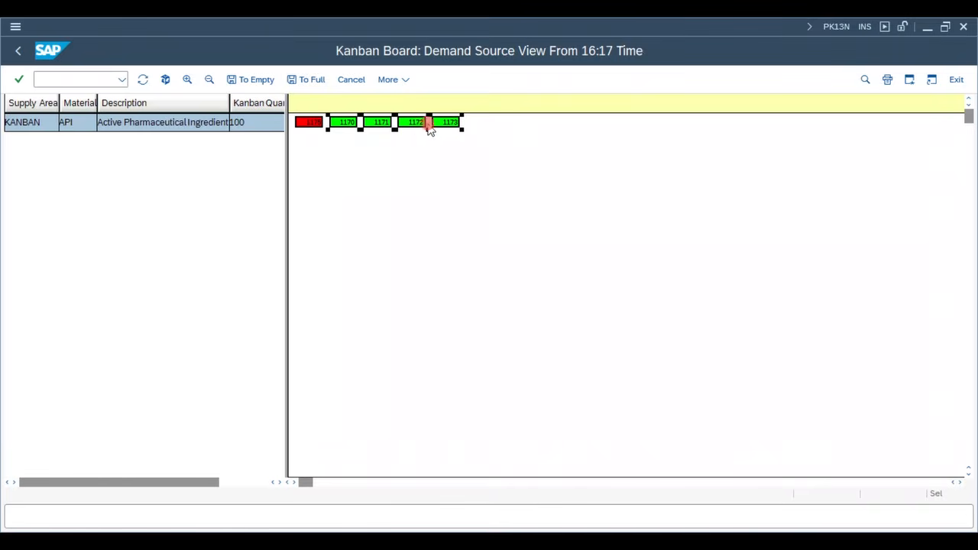
pyautogui.keyDown('ctrl'); pyautogui.click(307, 125); pyautogui.keyUp('ctrl')
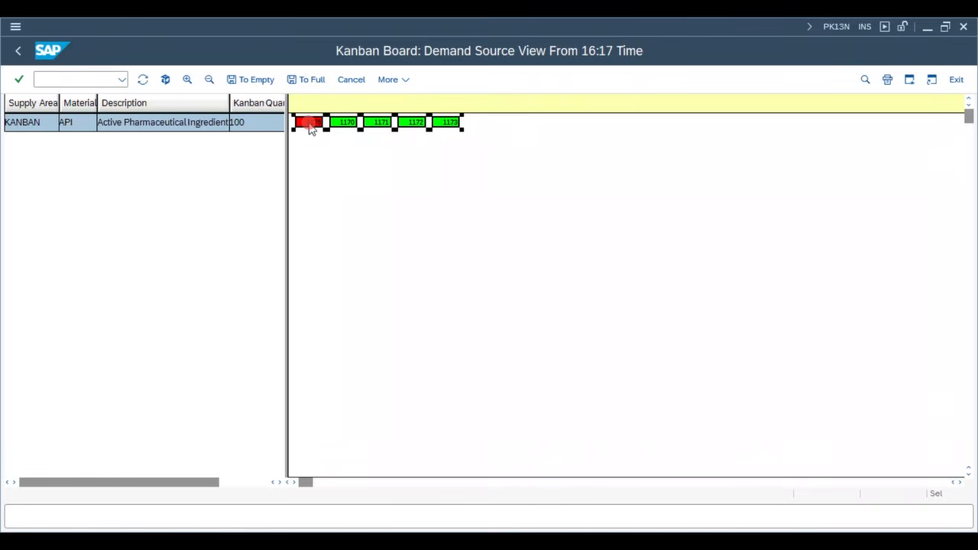
# - Display the details of green kanban 1172, check its control cycle and actual quantity, and close them
pyautogui.doubleClick(409, 124)
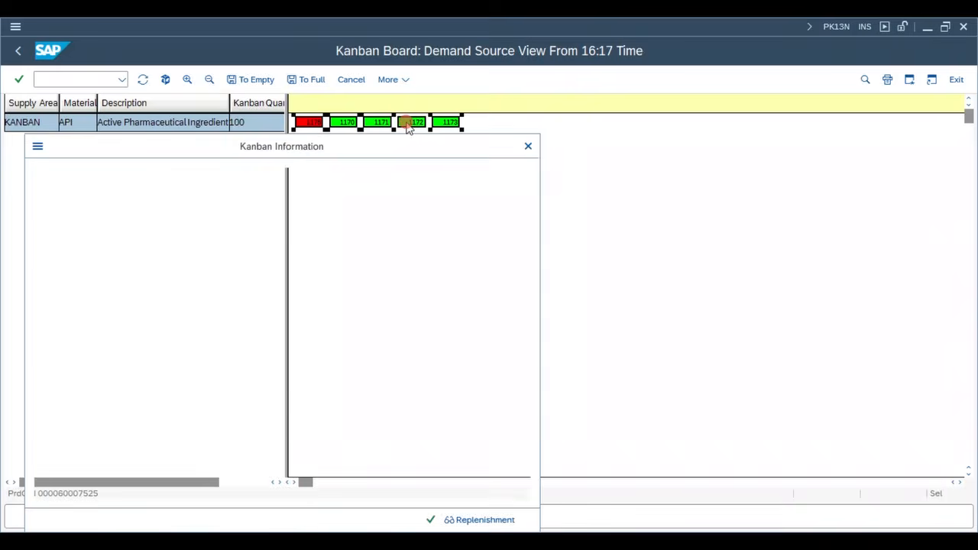
pyautogui.moveTo(207, 199); pyautogui.dragTo(163, 191)
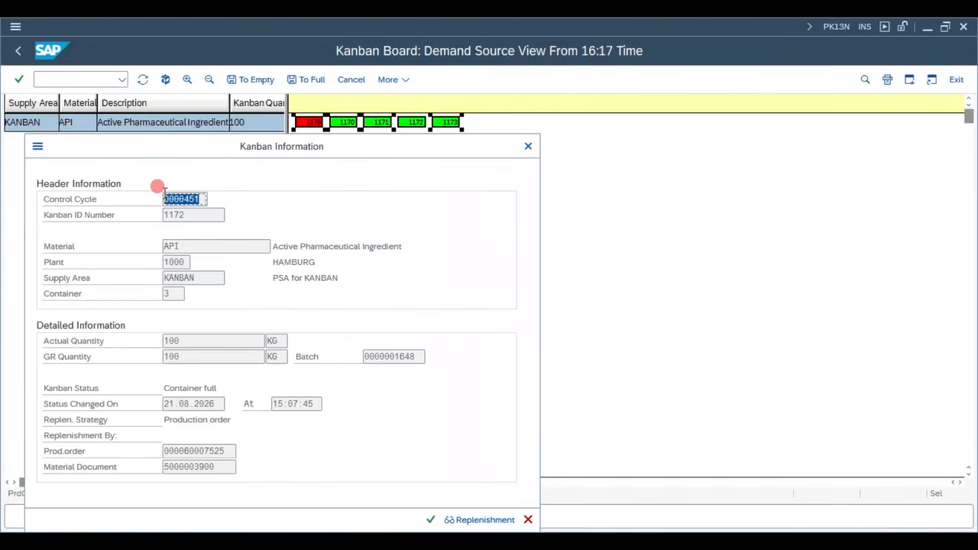
pyautogui.click(157, 187)
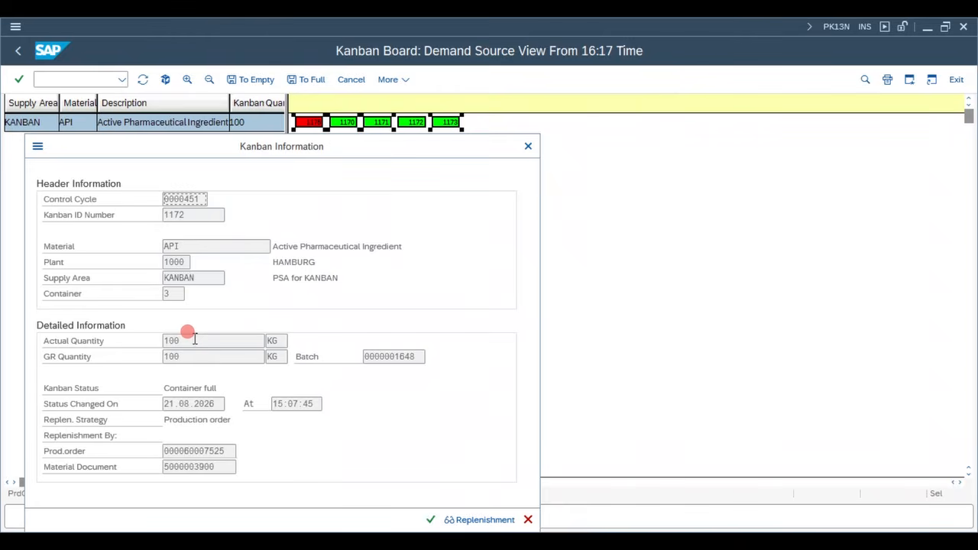
pyautogui.press('Return')
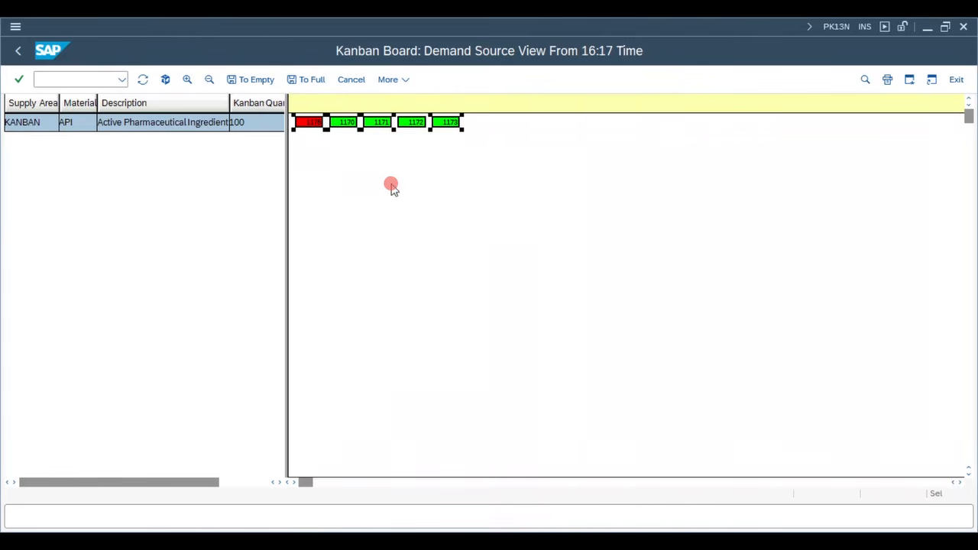
# - Set the red kanban of material API to its next status on the board
pyautogui.click(313, 128)
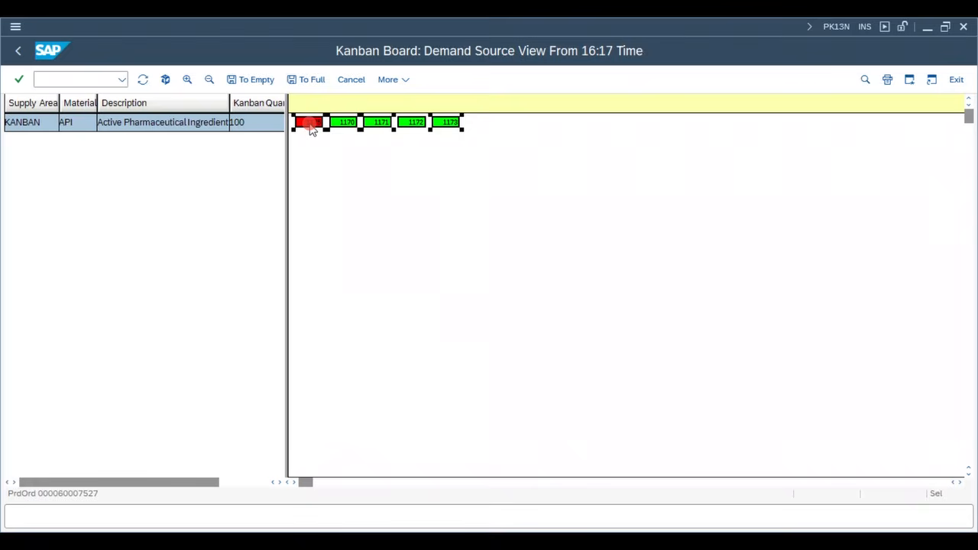
pyautogui.rightClick(313, 131)
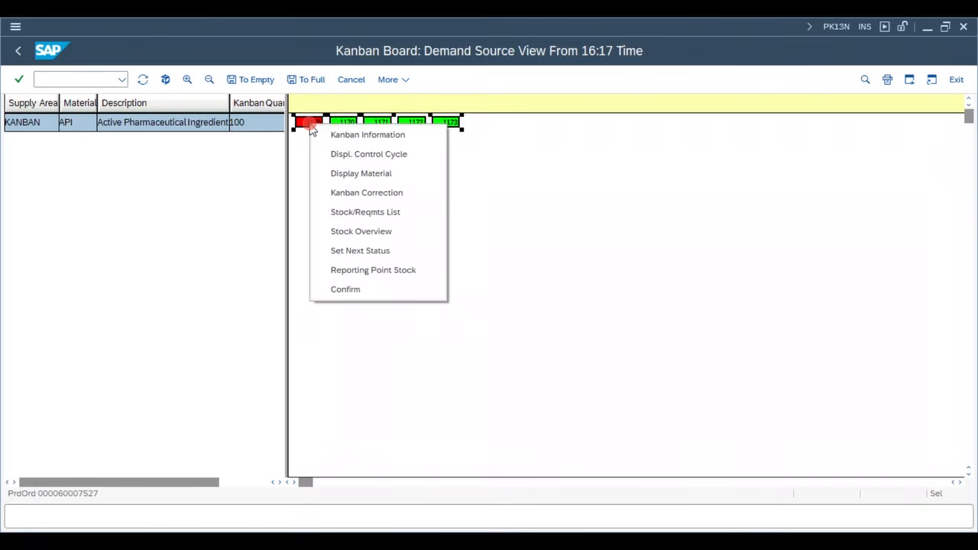
pyautogui.click(405, 251)
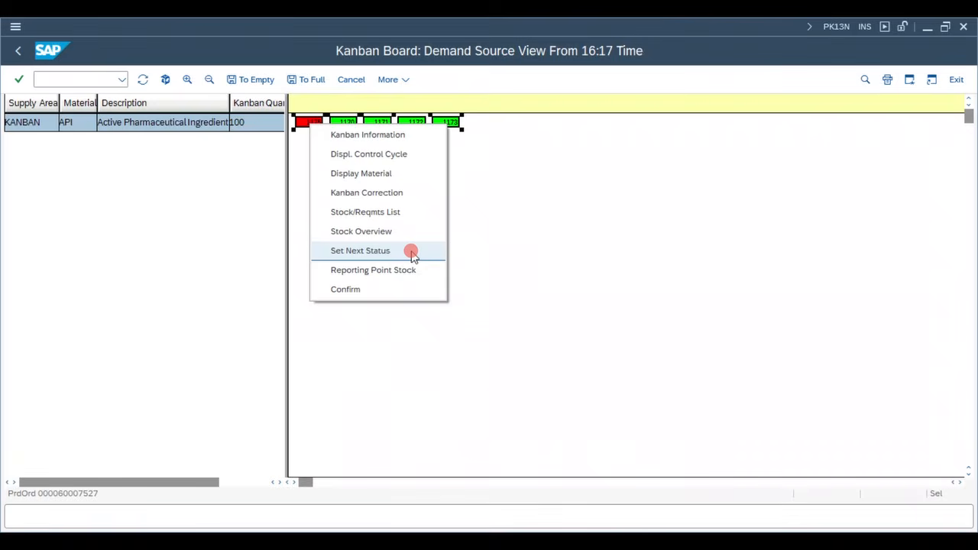
pyautogui.click(412, 255)
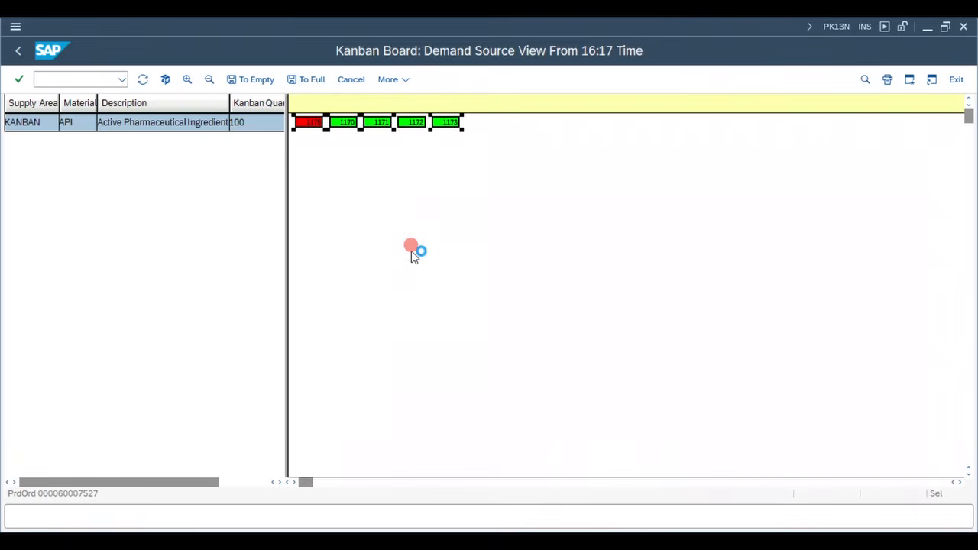
pyautogui.click(308, 131)
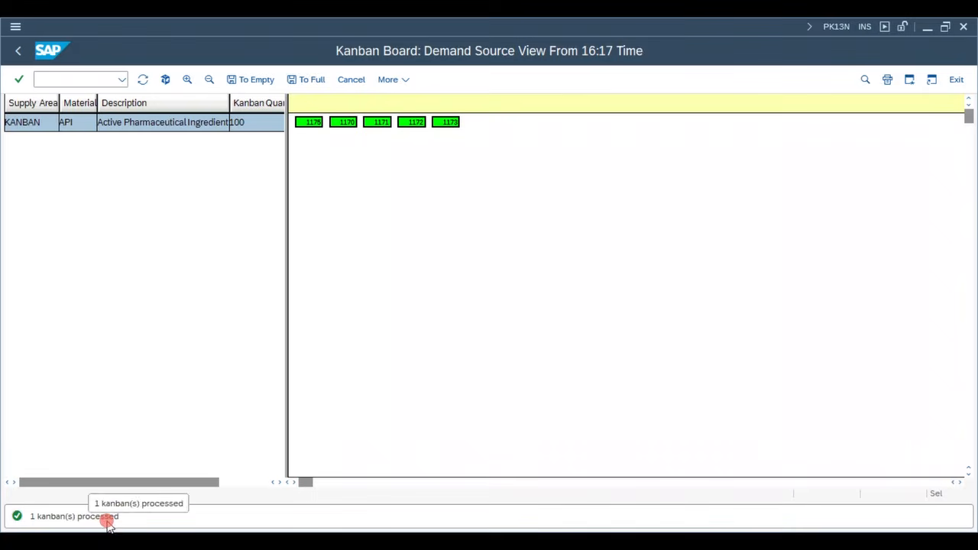
# - Switch to material API's stock/requirements list, locate the kanban's production order row and refresh the list
pyautogui.click(310, 128)
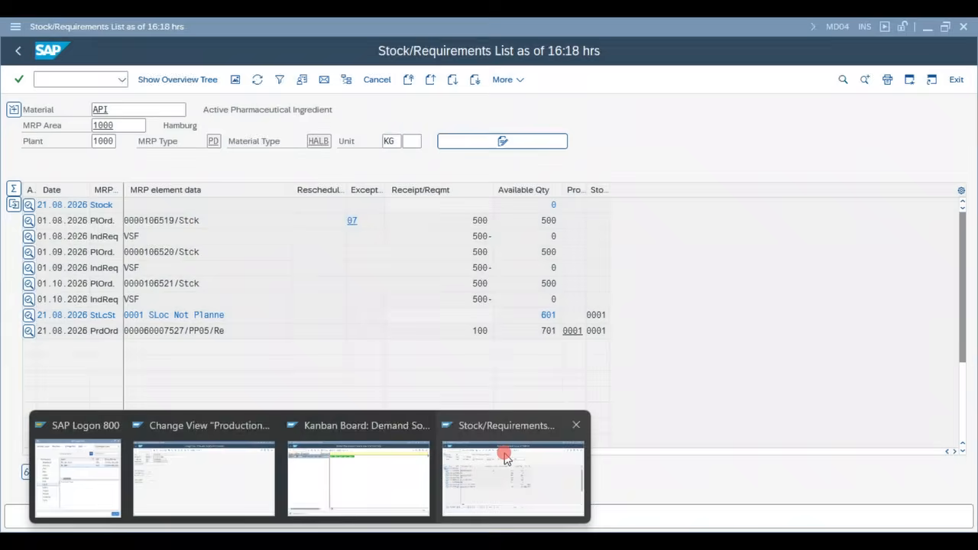
pyautogui.click(505, 455)
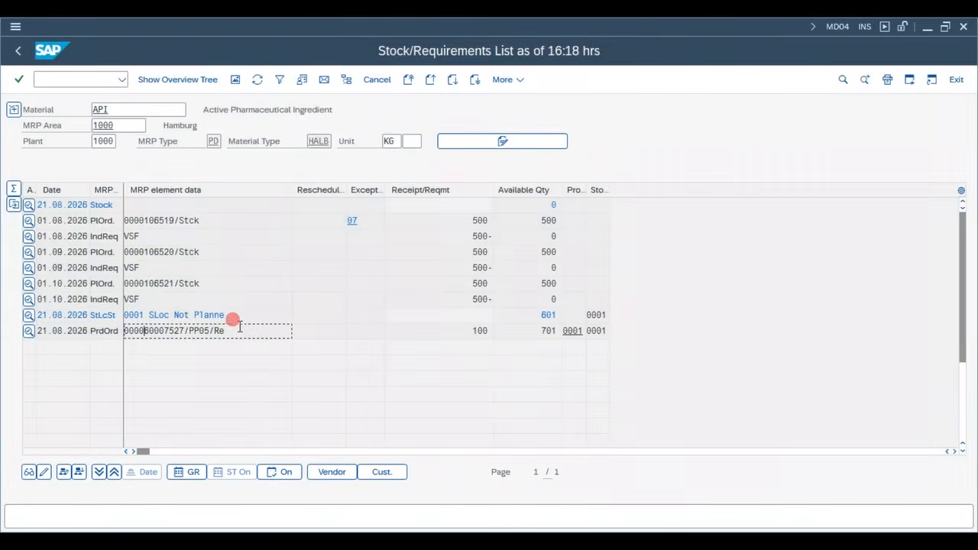
pyautogui.moveTo(239, 329); pyautogui.dragTo(116, 321)
pyautogui.click(259, 80)
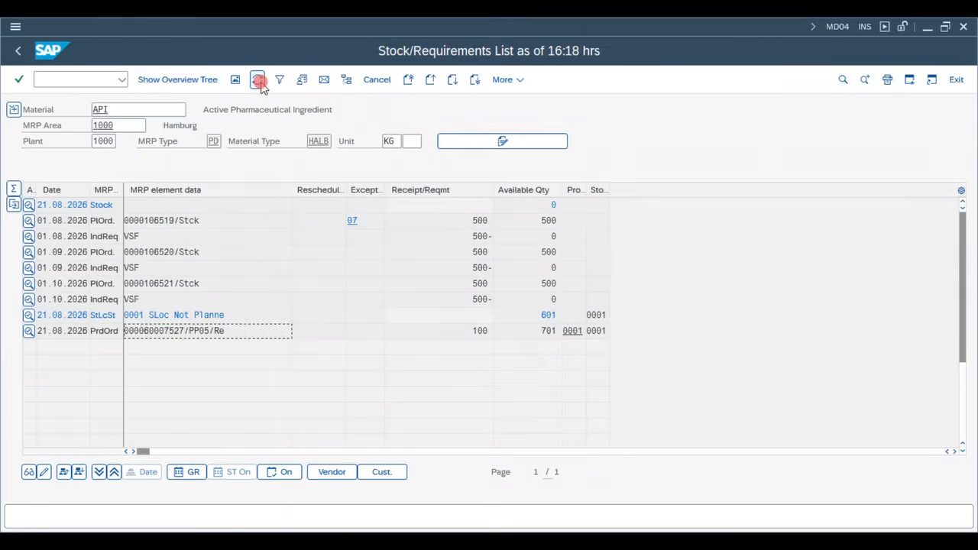
# - Check the available quantity of the storage location 0001 stock row in material API's stock/requirements list
pyautogui.click(262, 314)
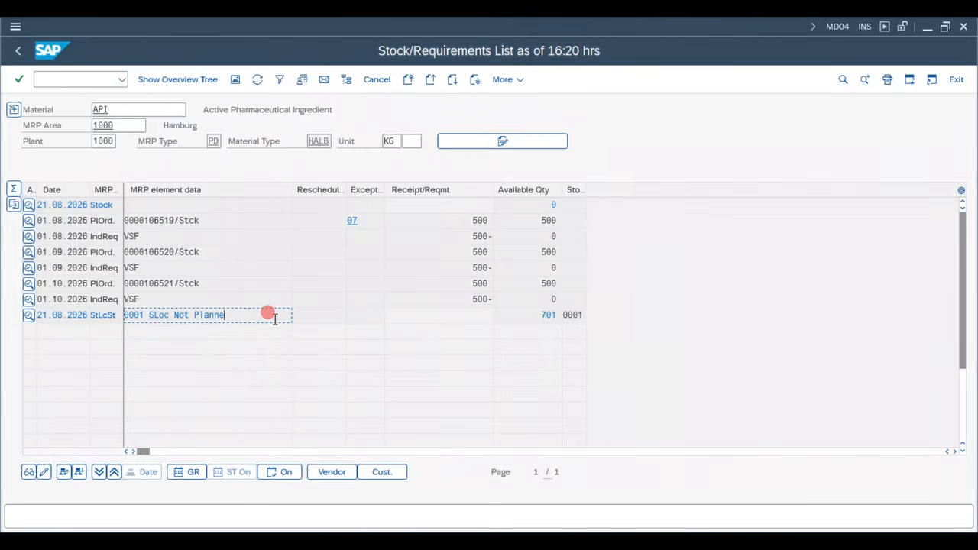
pyautogui.click(524, 311)
pyautogui.doubleClick(551, 314)
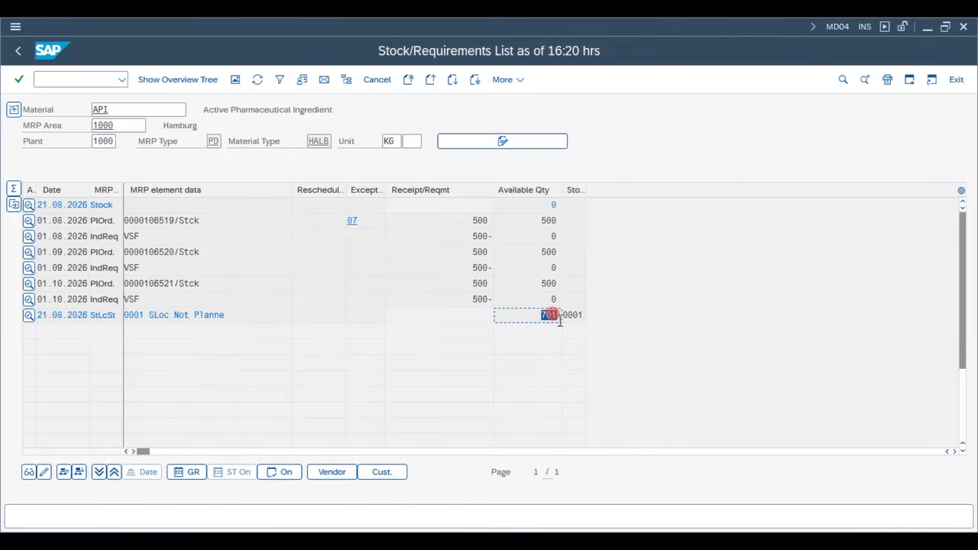
# - Switch back to the kanban board and set green kanban 1170 of material API to its next status
pyautogui.hotkey('alt', 'Tab')
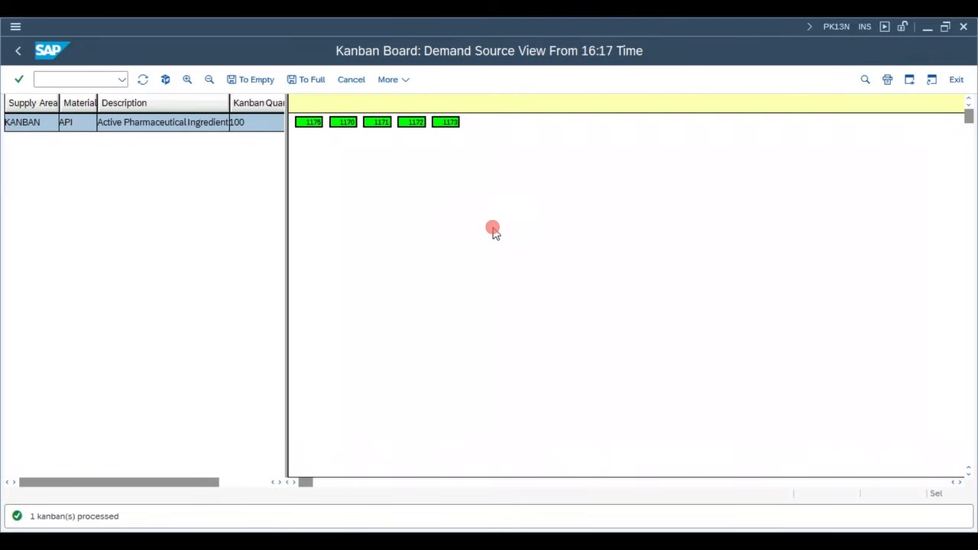
pyautogui.moveTo(349, 130)
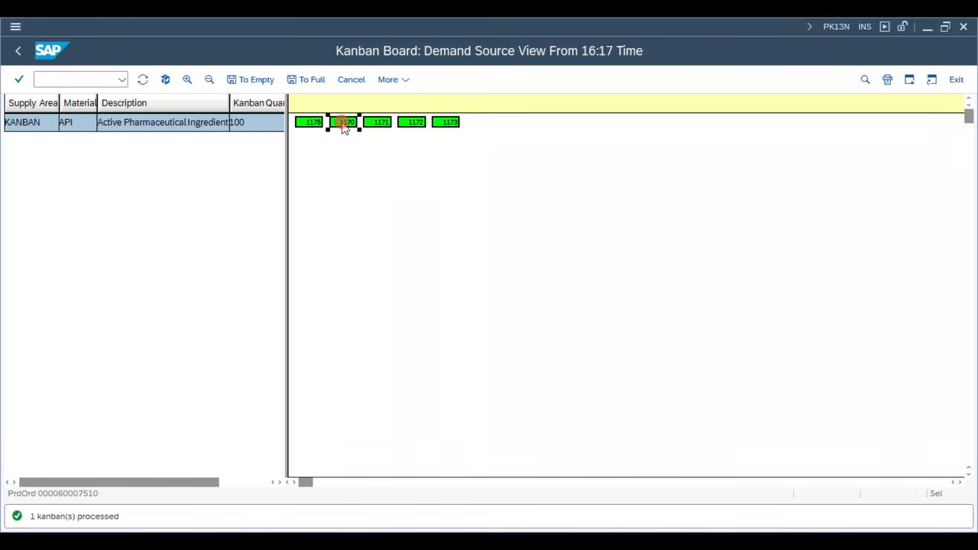
pyautogui.rightClick(344, 128)
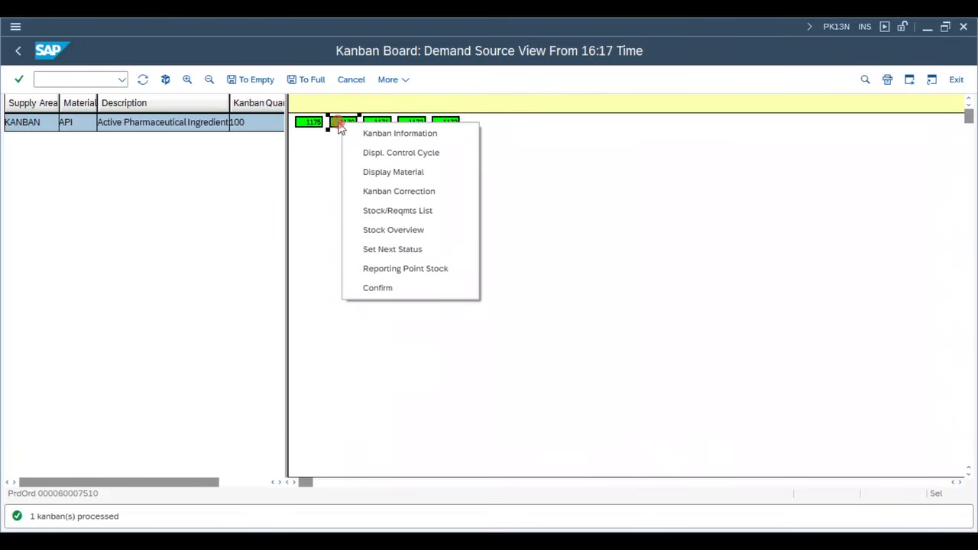
pyautogui.click(428, 251)
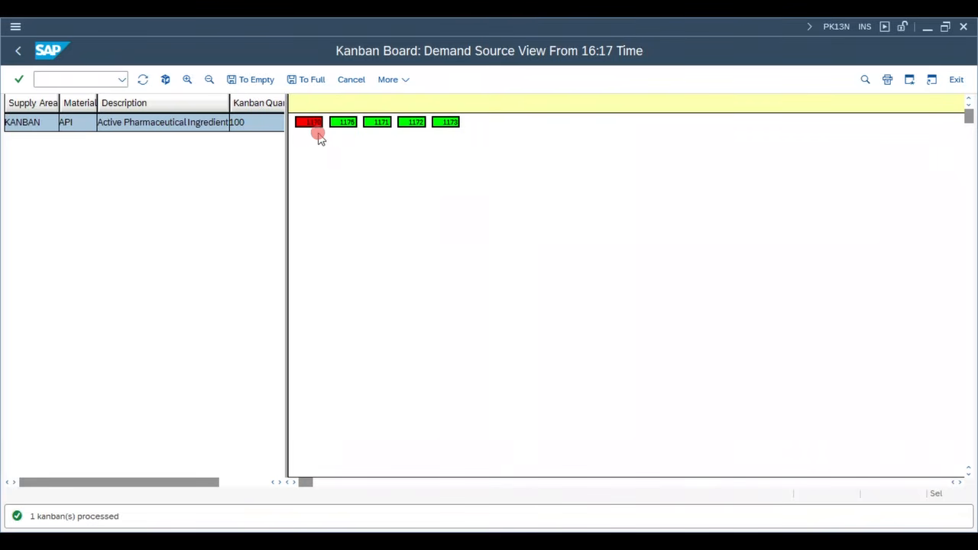
pyautogui.moveTo(308, 131)
# - Refresh material API's stock/requirements list and check the production order row and its receipt quantity
pyautogui.moveTo(317, 541)
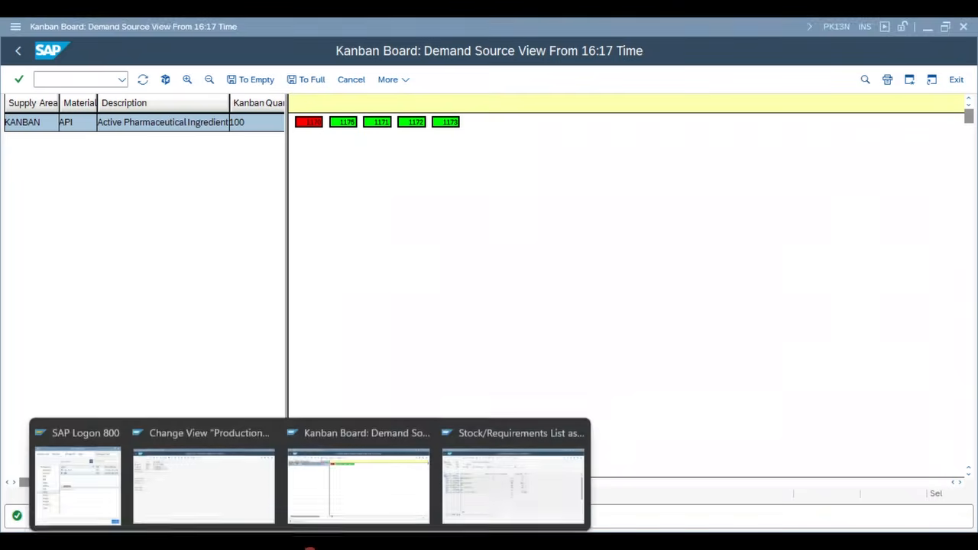
pyautogui.click(493, 486)
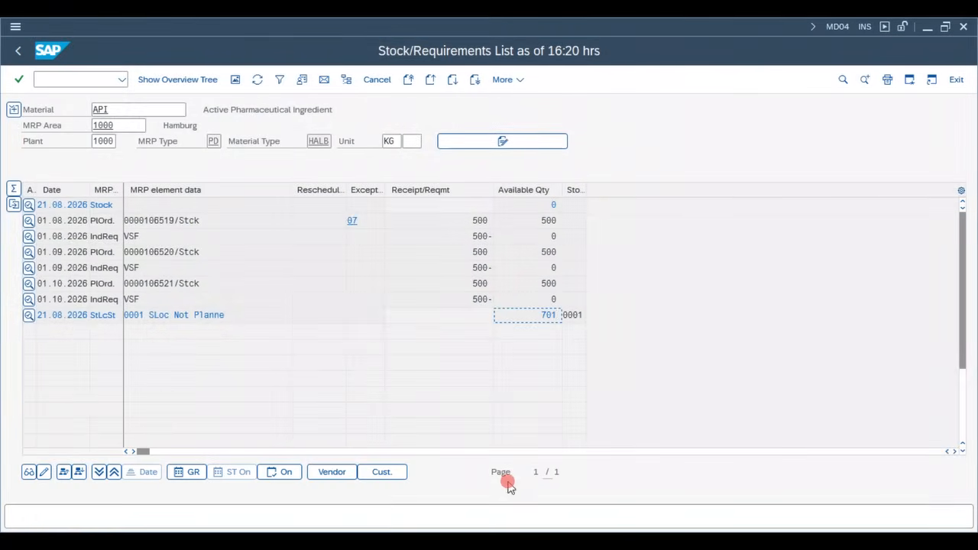
pyautogui.click(244, 312)
pyautogui.click(257, 80)
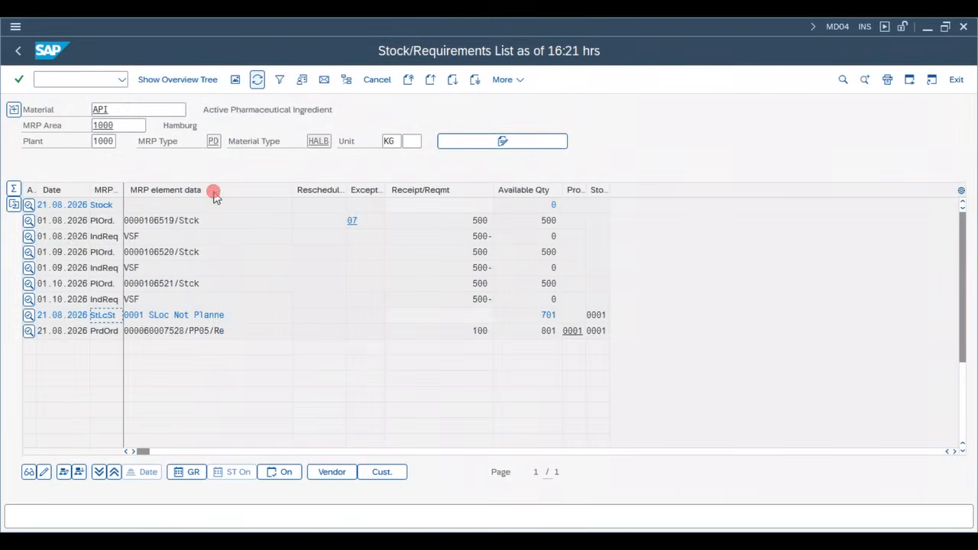
pyautogui.moveTo(187, 332); pyautogui.dragTo(131, 324)
pyautogui.click(182, 323)
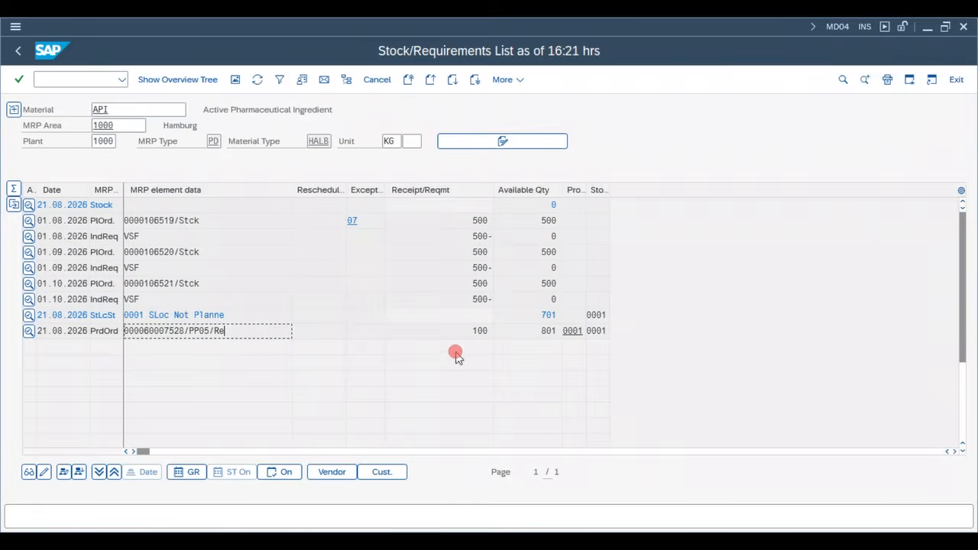
pyautogui.click(449, 332)
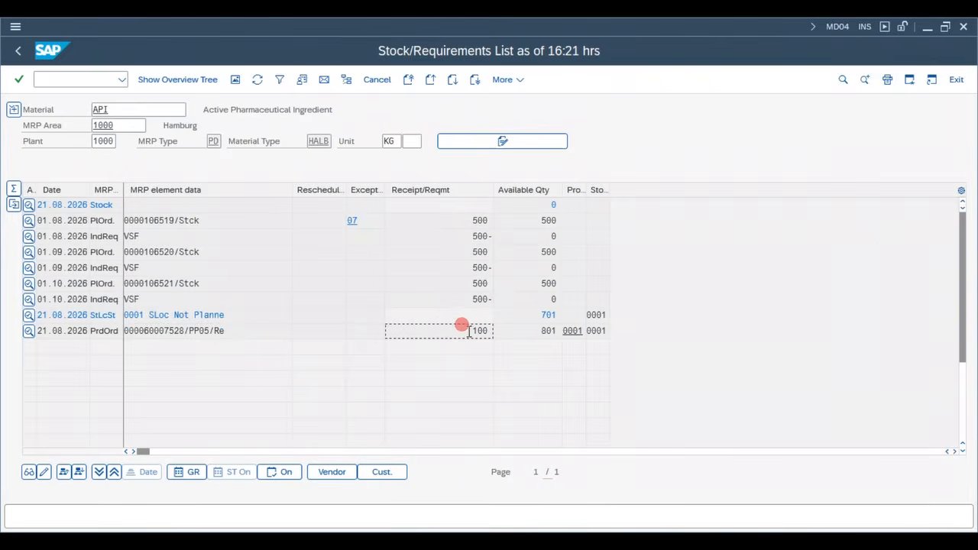
pyautogui.click(219, 330)
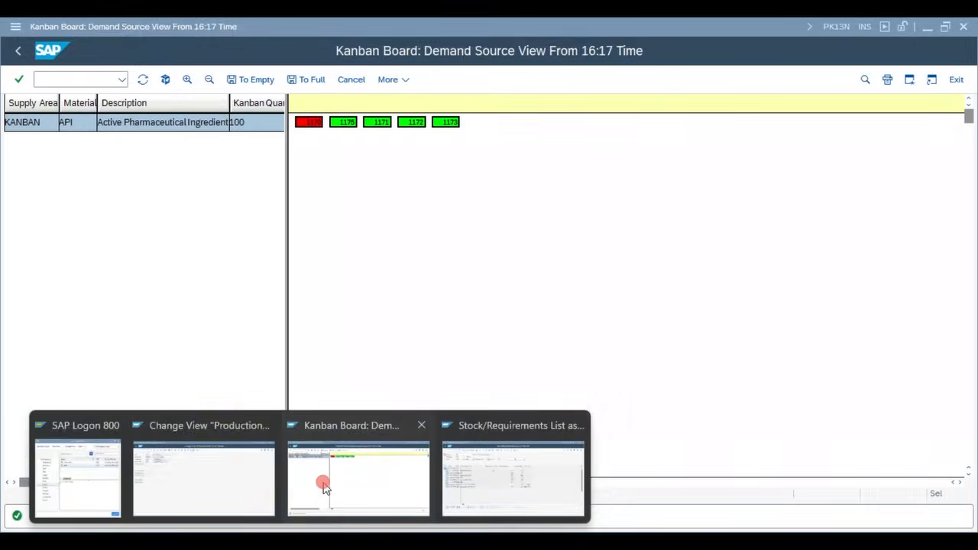
pyautogui.click(321, 485)
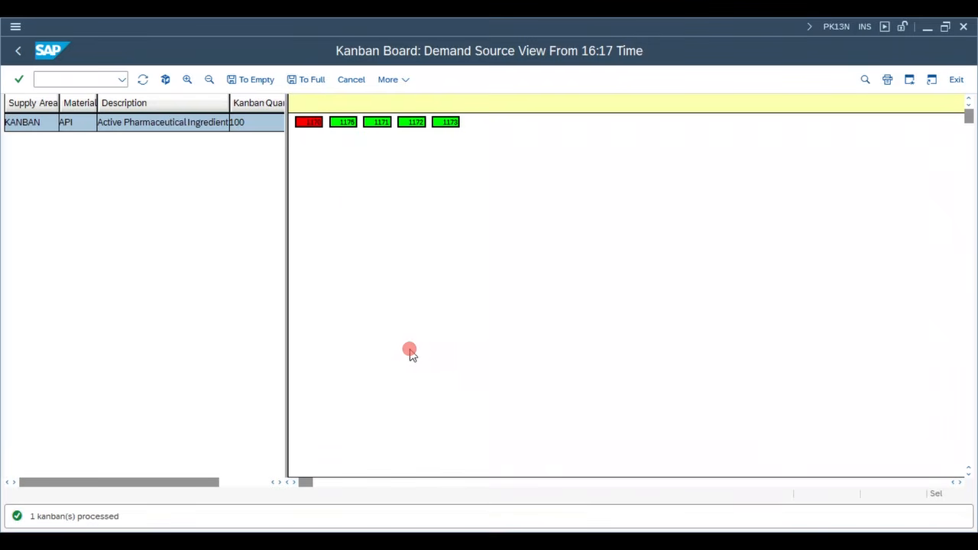
pyautogui.rightClick(312, 127)
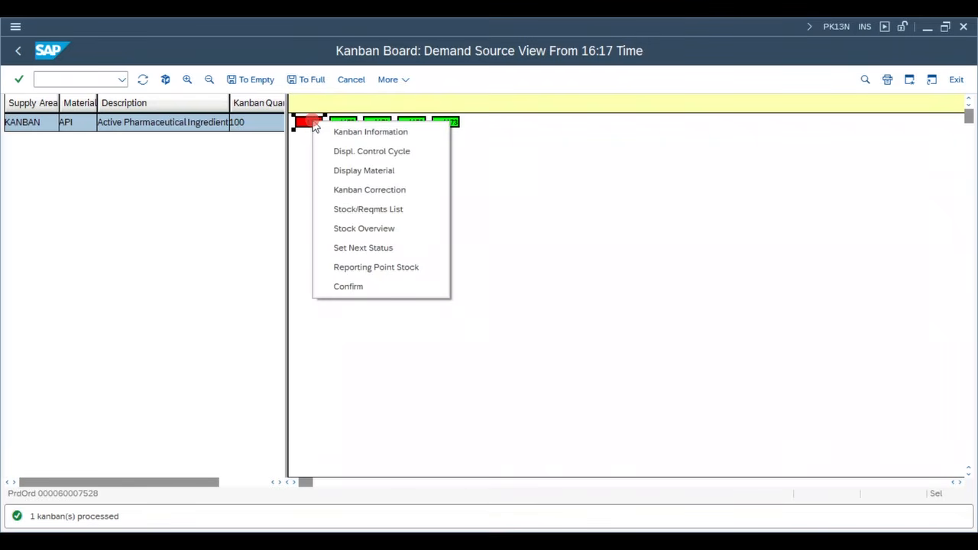
pyautogui.click(373, 287)
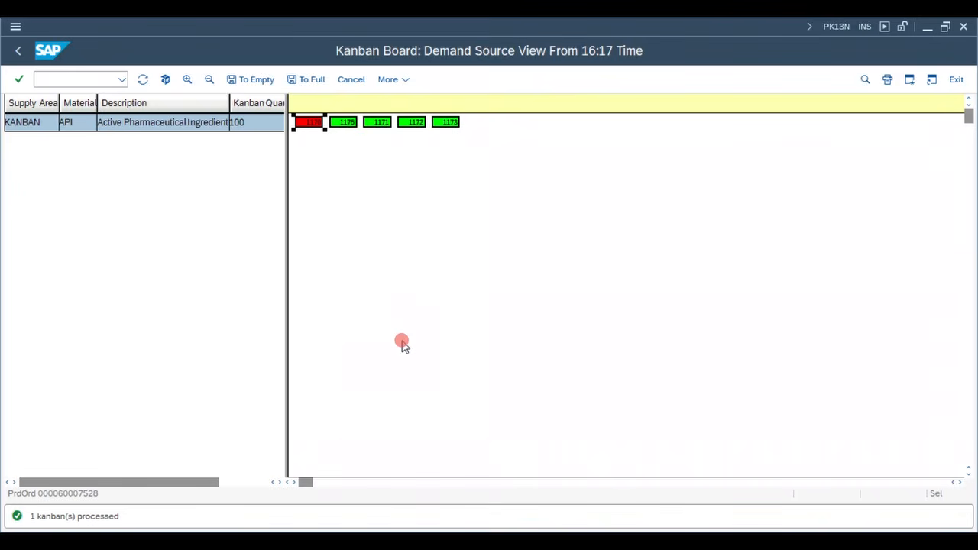
# - Display the header of material API's production order from the stock/requirements list and examine its system status
pyautogui.moveTo(345, 539)
pyautogui.click(231, 479)
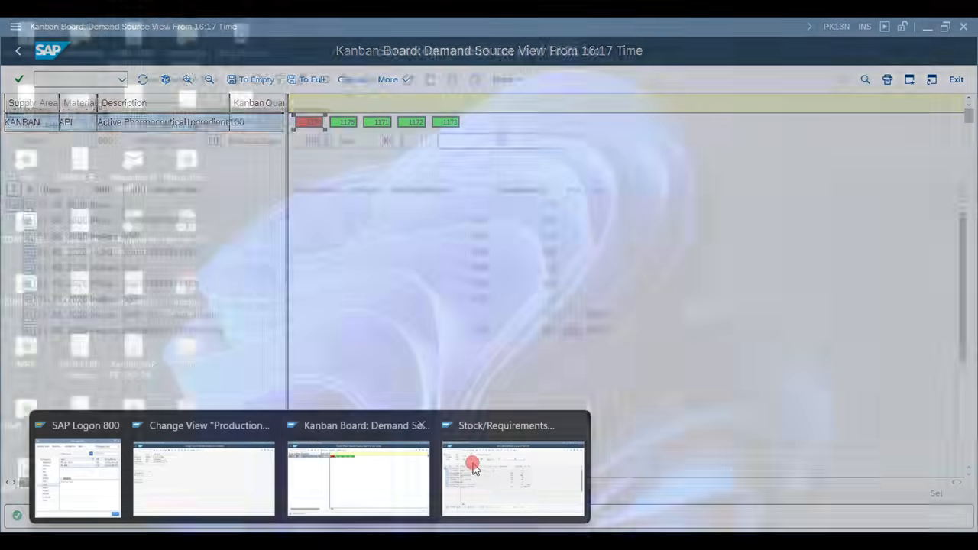
pyautogui.click(473, 467)
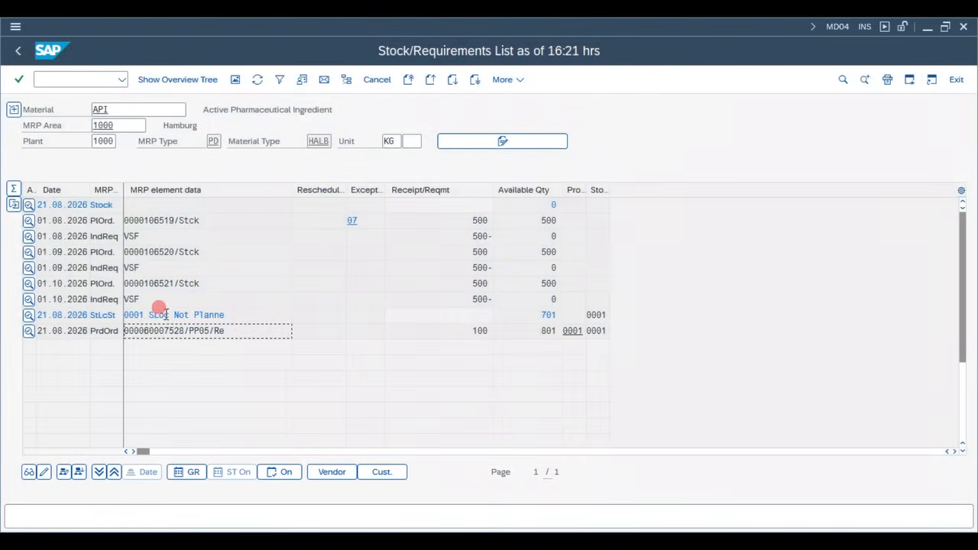
pyautogui.doubleClick(159, 331)
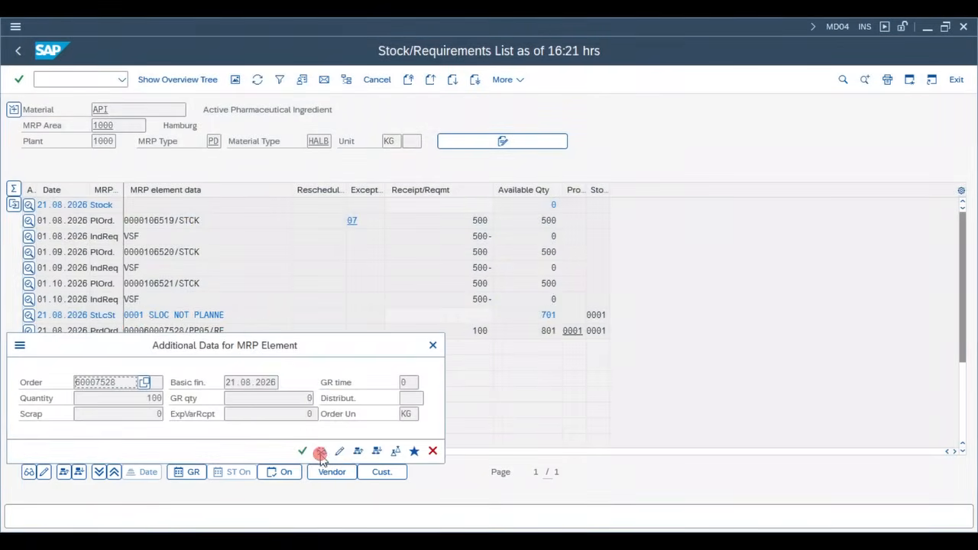
pyautogui.click(268, 328)
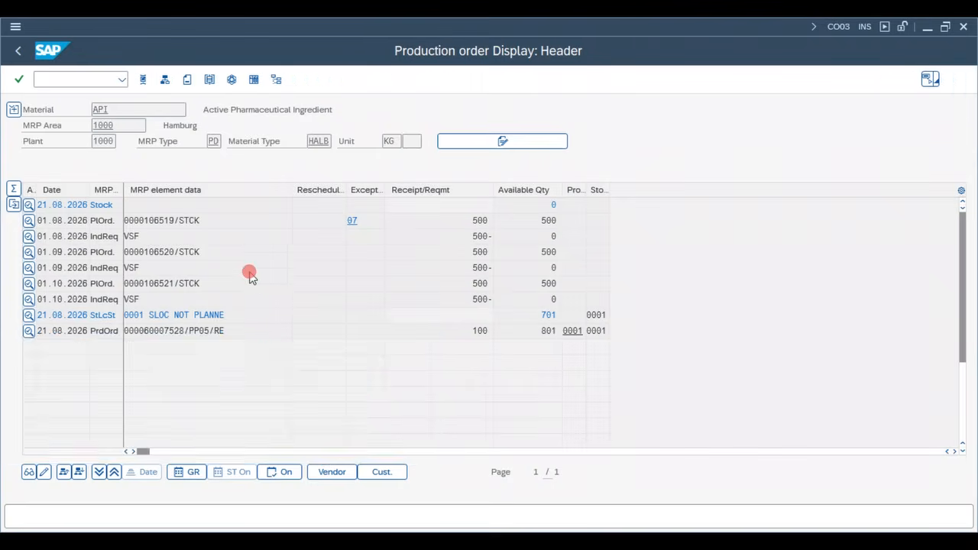
pyautogui.moveTo(98, 142); pyautogui.dragTo(222, 142)
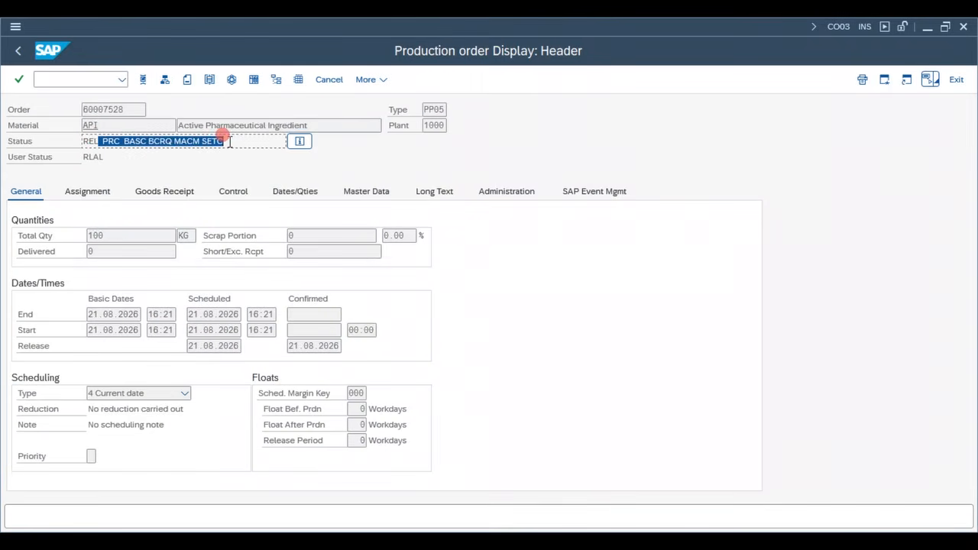
pyautogui.click(175, 142)
pyautogui.moveTo(81, 142); pyautogui.dragTo(233, 143)
pyautogui.click(232, 142)
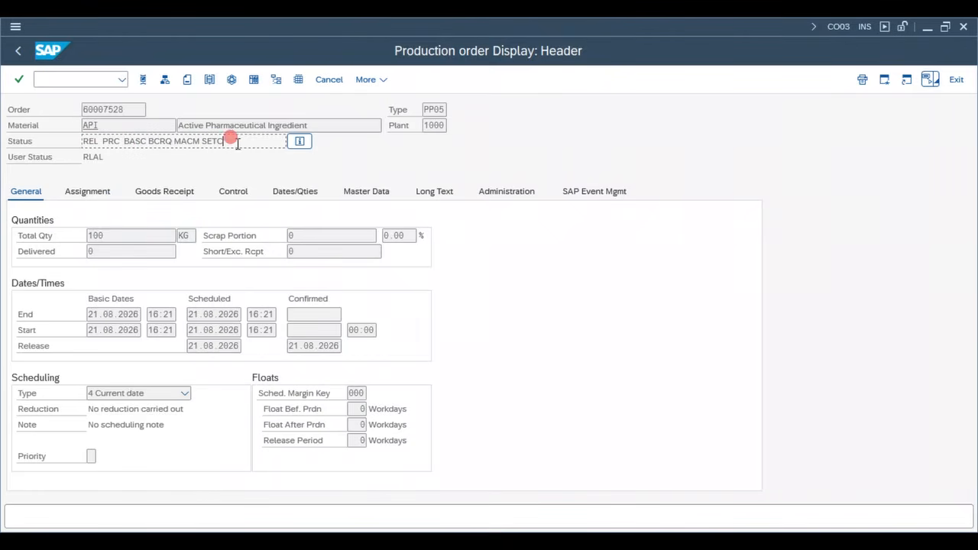
# - Confirm red kanban 1170's production order from the kanban board as Final Confirm. with a yield of 100 KG, and save it
pyautogui.moveTo(313, 546)
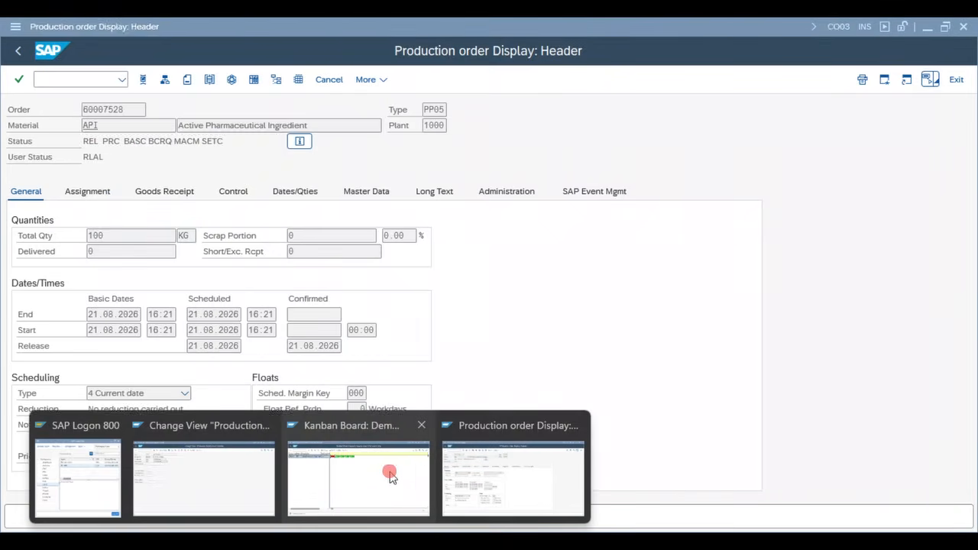
pyautogui.click(323, 465)
pyautogui.rightClick(309, 126)
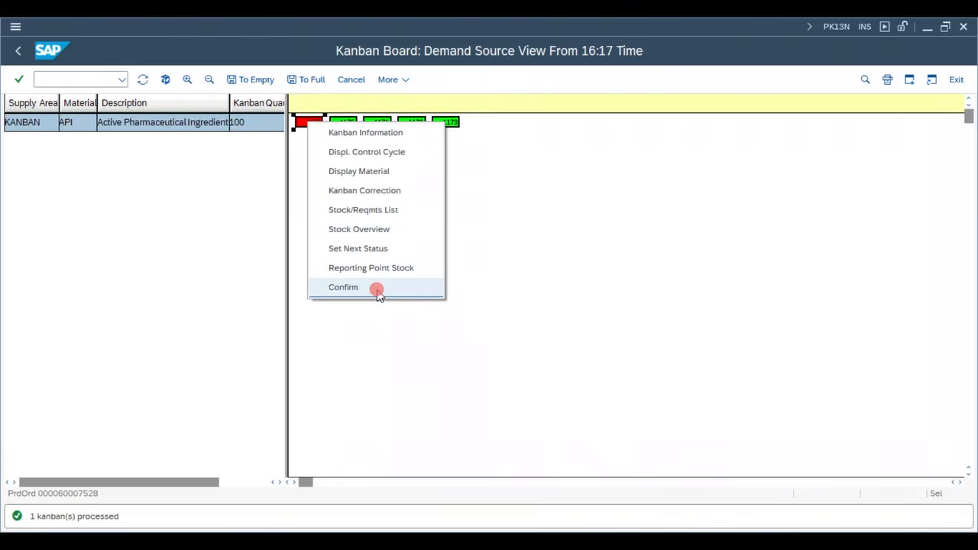
pyautogui.click(343, 287)
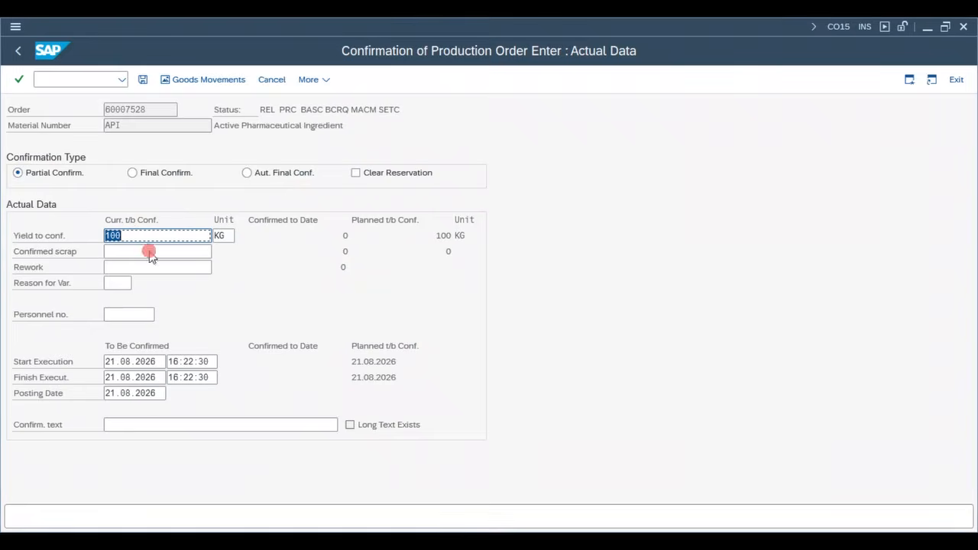
pyautogui.click(133, 174)
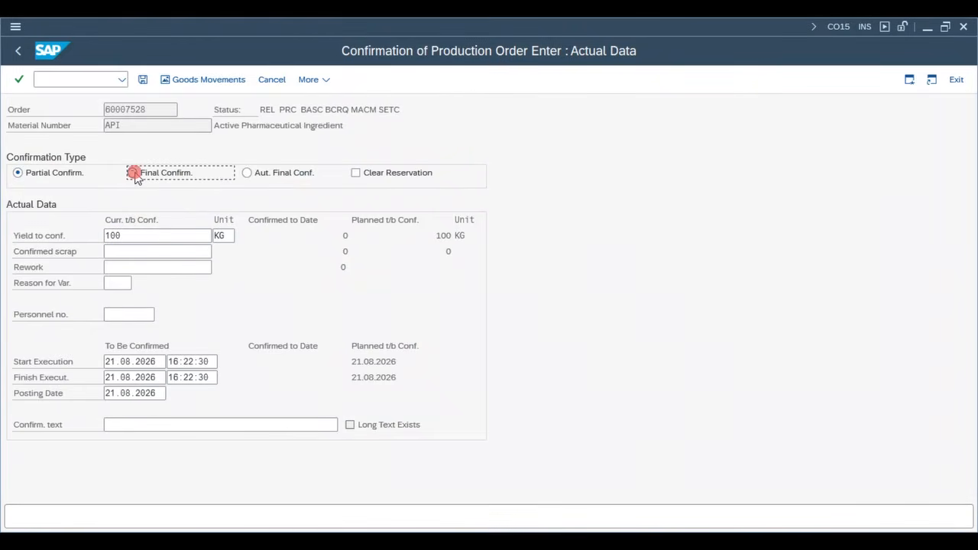
pyautogui.click(142, 236)
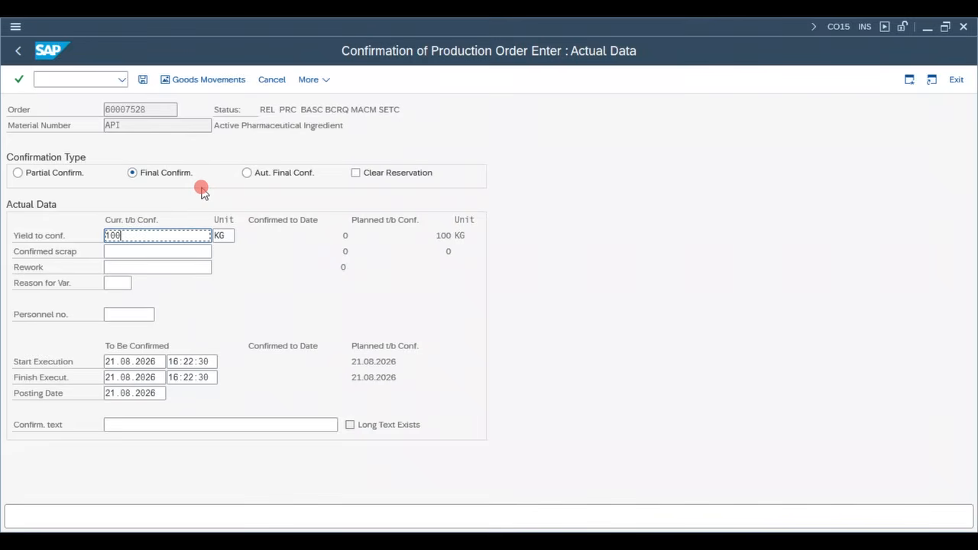
pyautogui.click(144, 81)
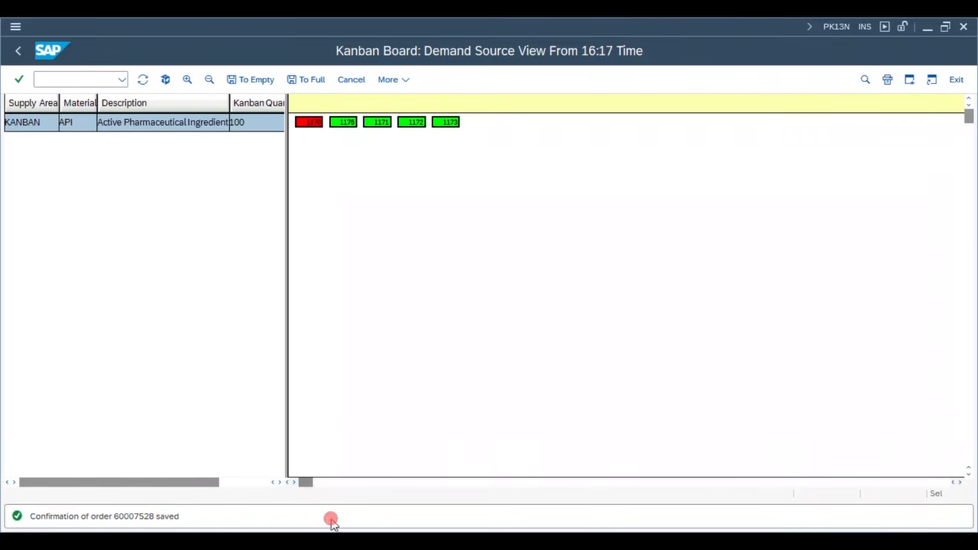
# - Refresh material API's stock/requirements list, reopen the production order to check its status for CNF, and return to the list
pyautogui.moveTo(317, 540)
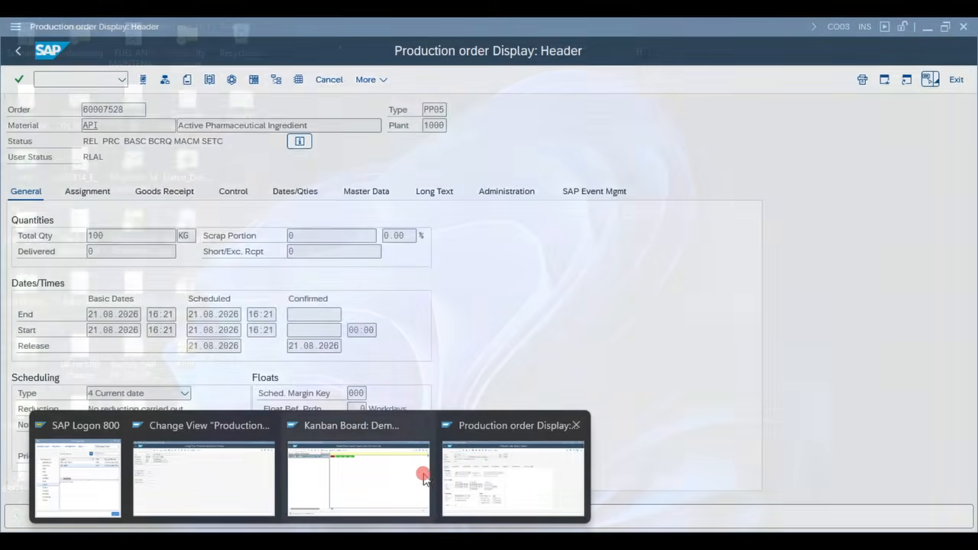
pyautogui.click(444, 473)
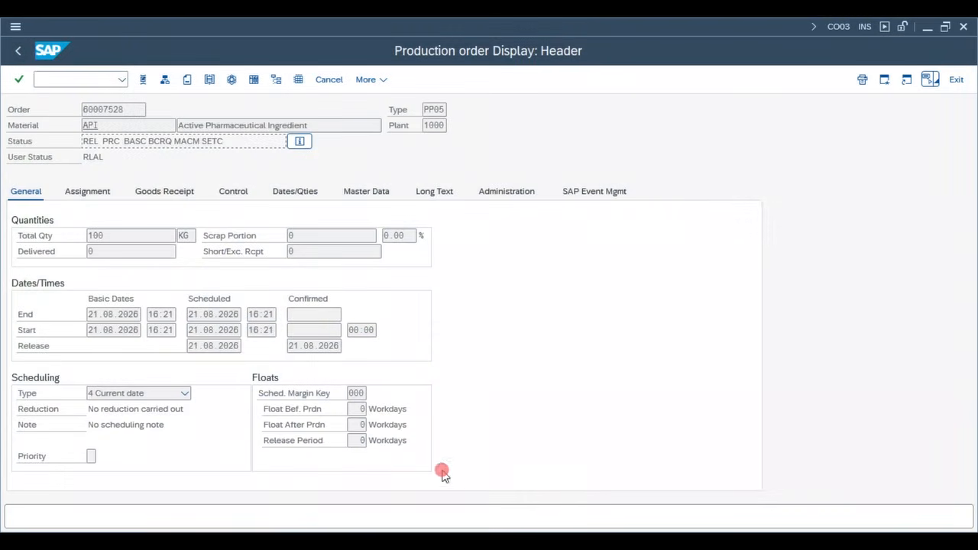
pyautogui.click(17, 51)
pyautogui.click(257, 80)
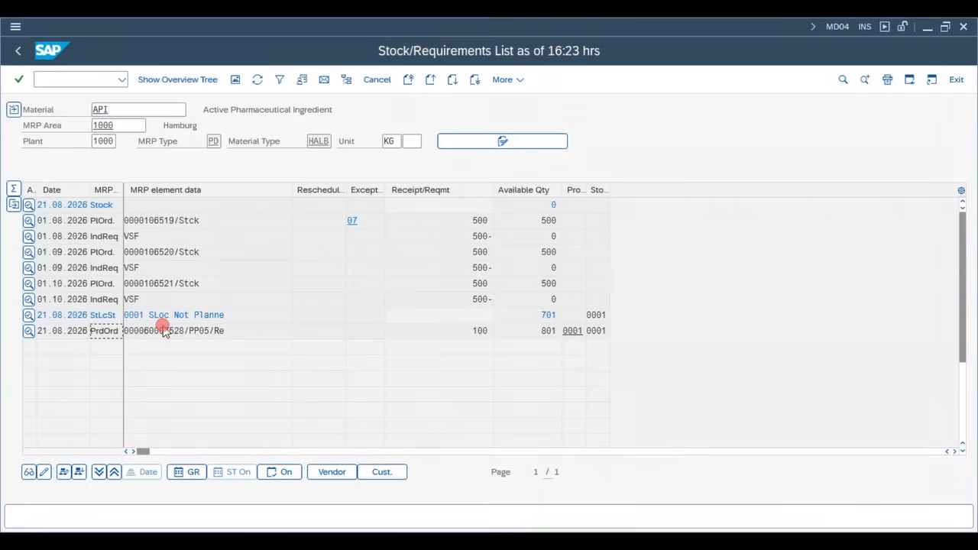
pyautogui.doubleClick(190, 331)
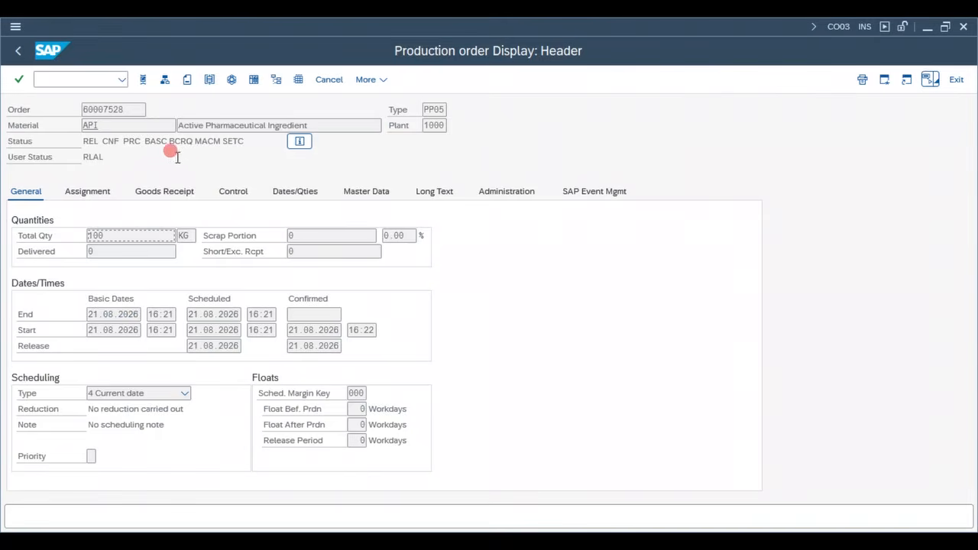
pyautogui.click(111, 141)
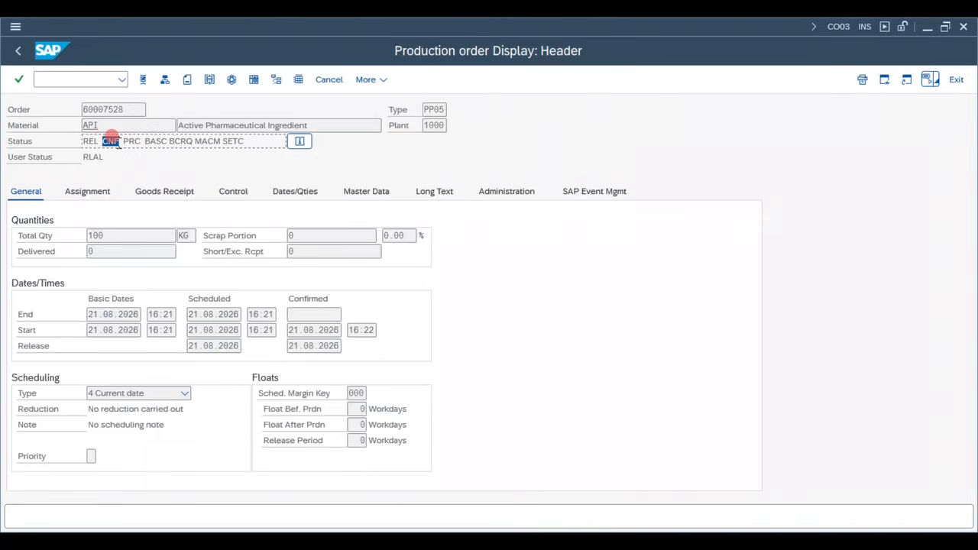
pyautogui.click(178, 164)
pyautogui.press('F3')
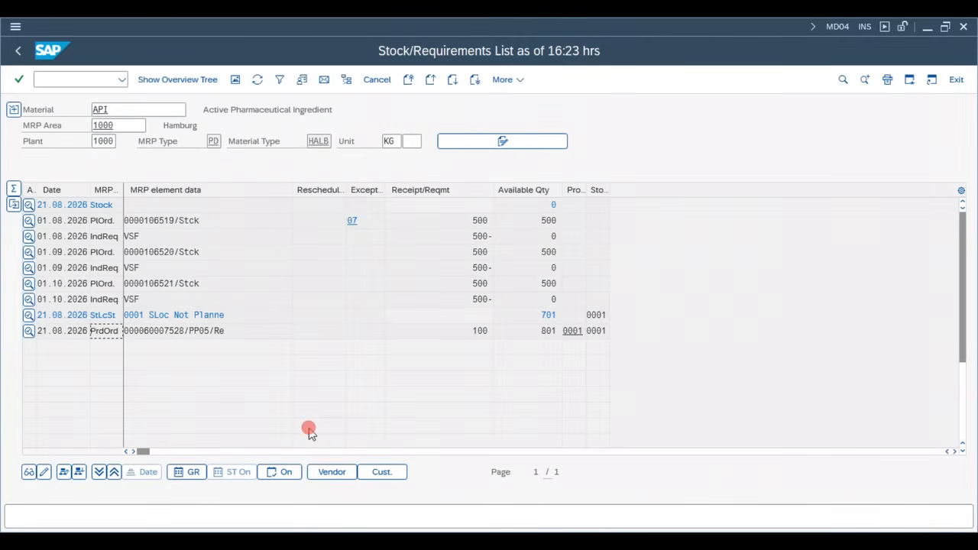
# - Return to the kanban board and set red kanban 1170 of material API to its next status
pyautogui.moveTo(317, 545)
pyautogui.click(344, 471)
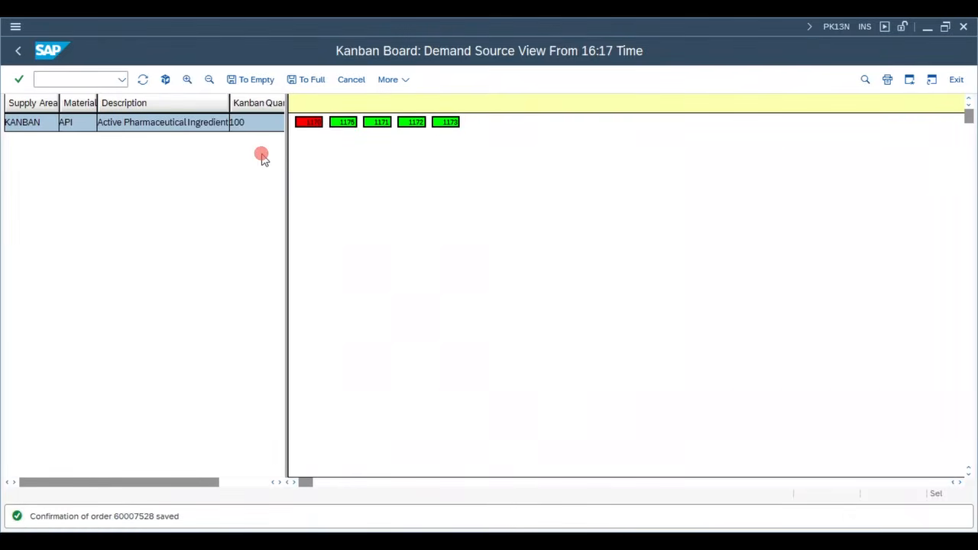
pyautogui.click(307, 129)
pyautogui.rightClick(306, 130)
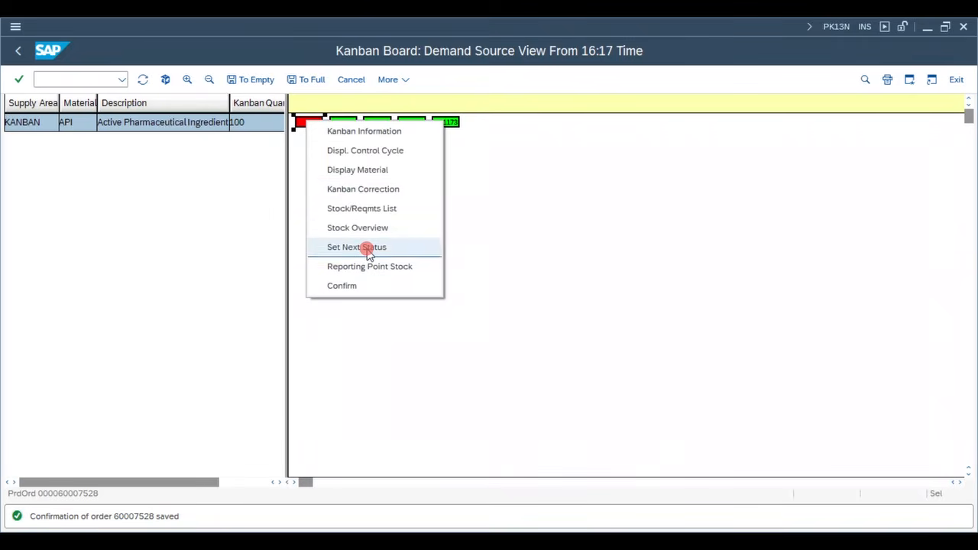
pyautogui.click(392, 250)
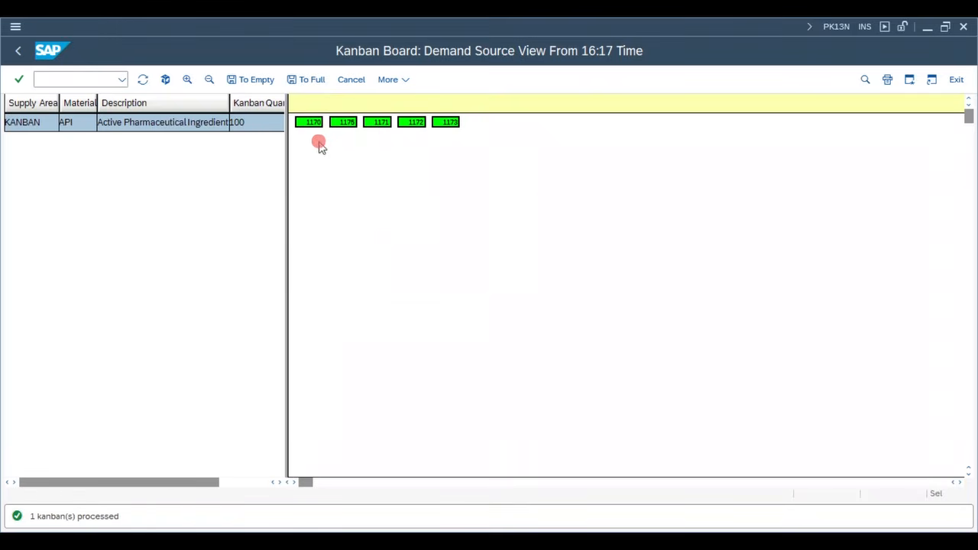
# - Check the production order and storage location 0001 rows in material API's stock/requirements list, refresh it, and recheck storage location 0001's available quantity
pyautogui.moveTo(319, 544)
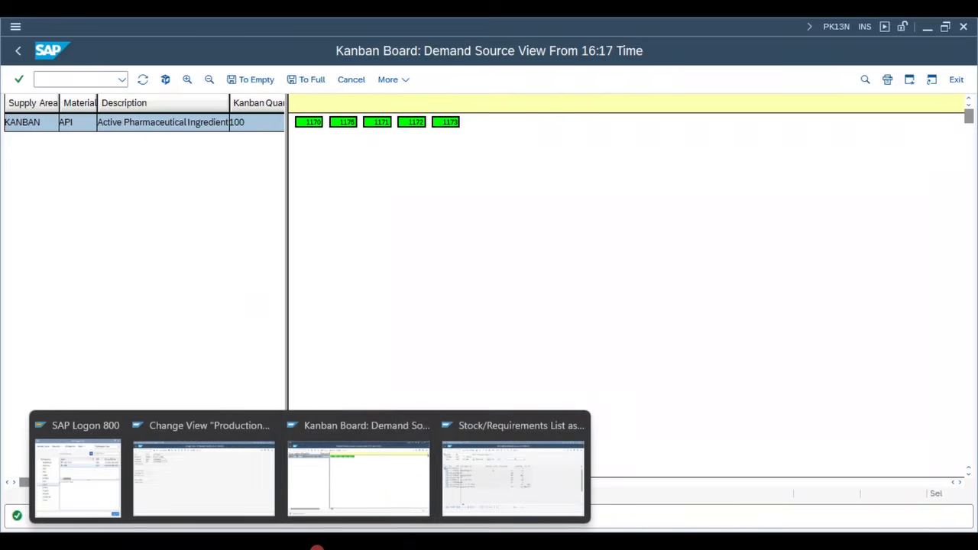
pyautogui.click(474, 474)
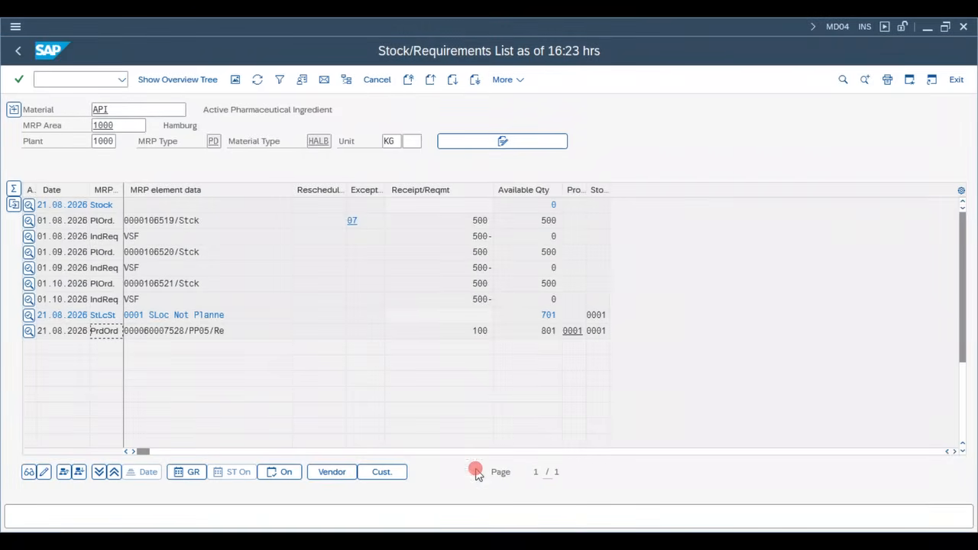
pyautogui.click(476, 330)
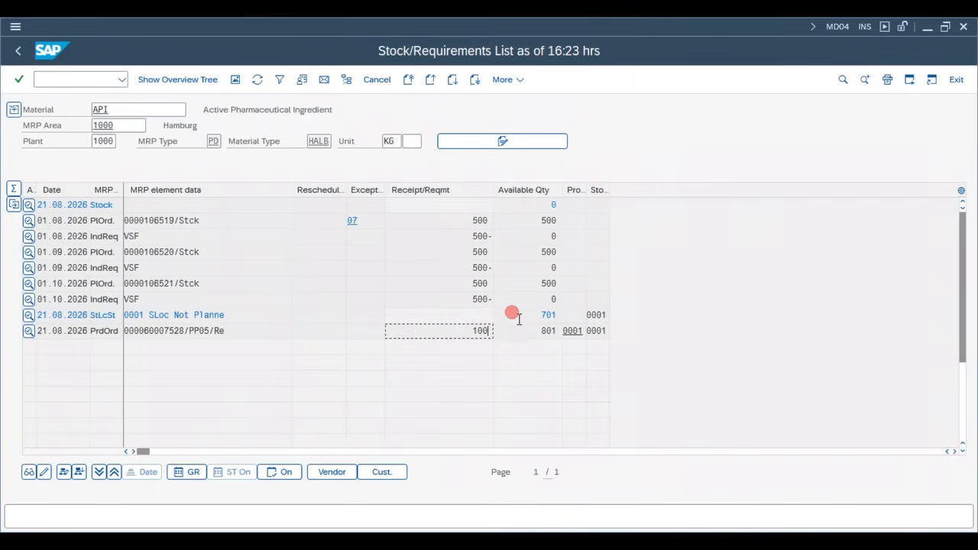
pyautogui.moveTo(518, 315); pyautogui.dragTo(562, 316)
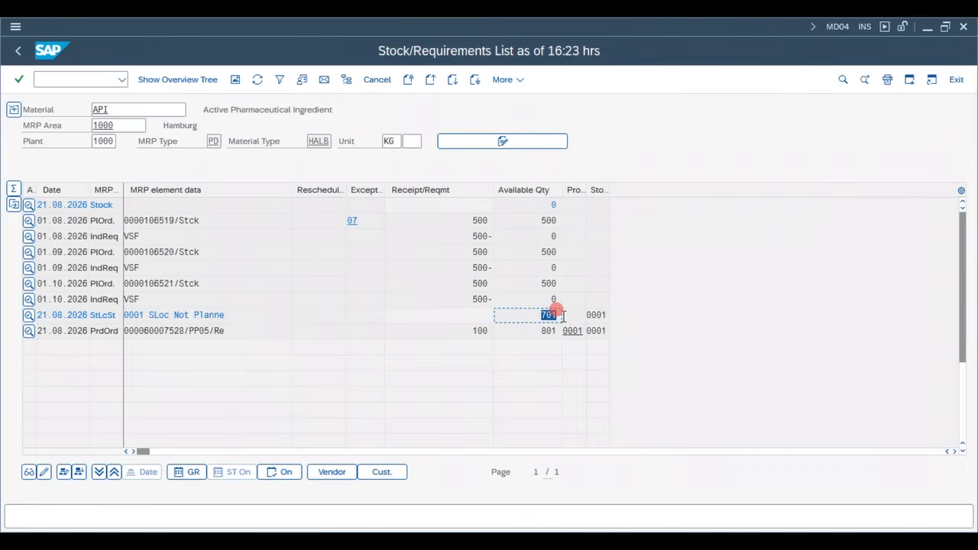
pyautogui.click(562, 315)
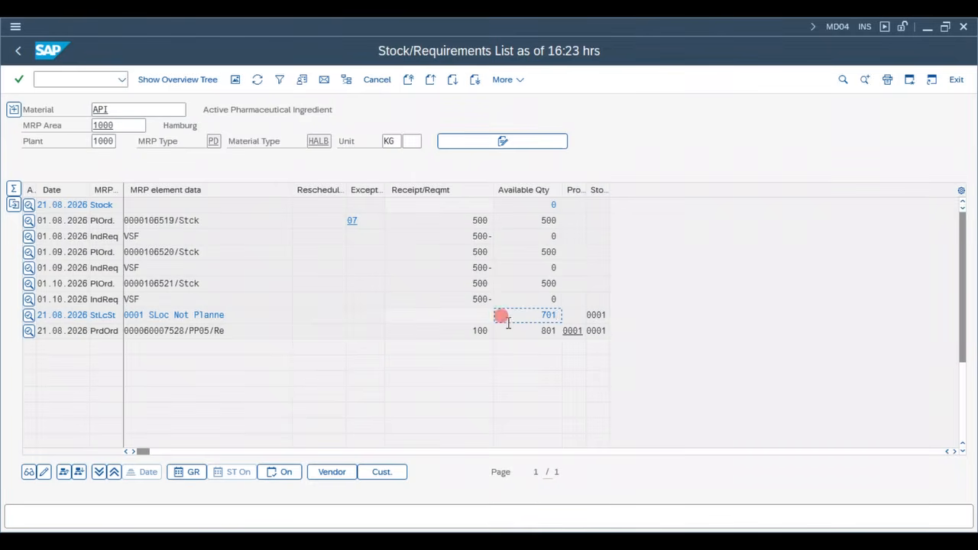
pyautogui.click(255, 81)
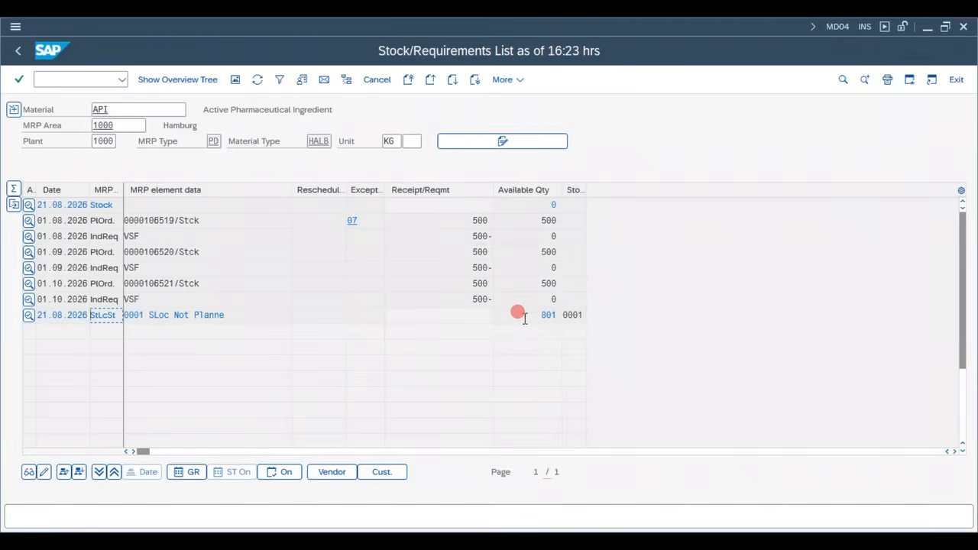
pyautogui.moveTo(520, 313); pyautogui.dragTo(561, 316)
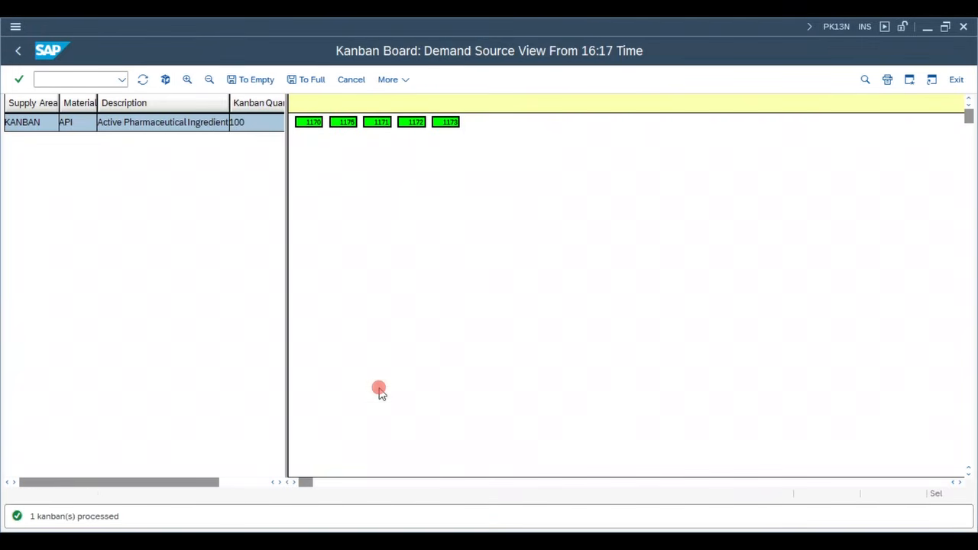
# - Open the Kanban Information for kanban 1170 on the kanban board and examine its production order entry
pyautogui.click(308, 123)
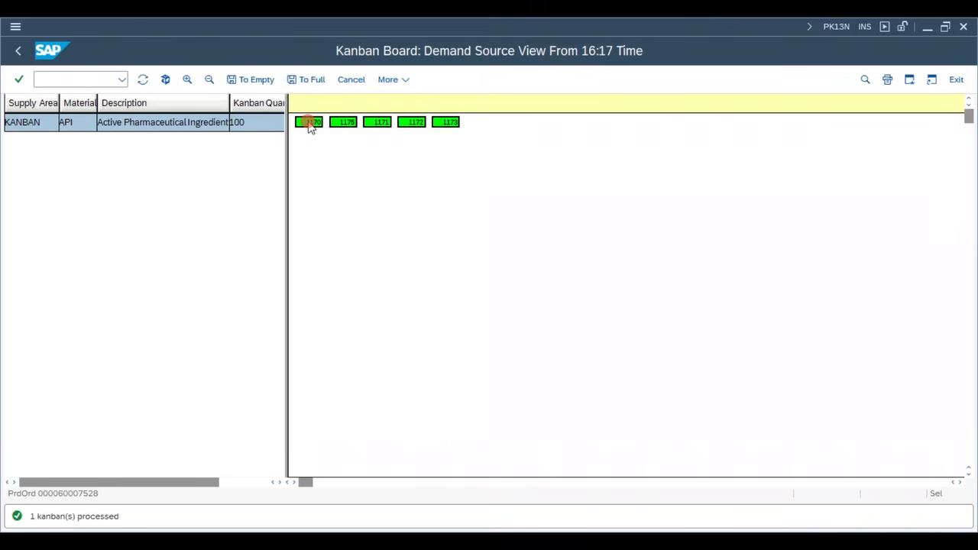
pyautogui.click(310, 124)
pyautogui.doubleClick(311, 124)
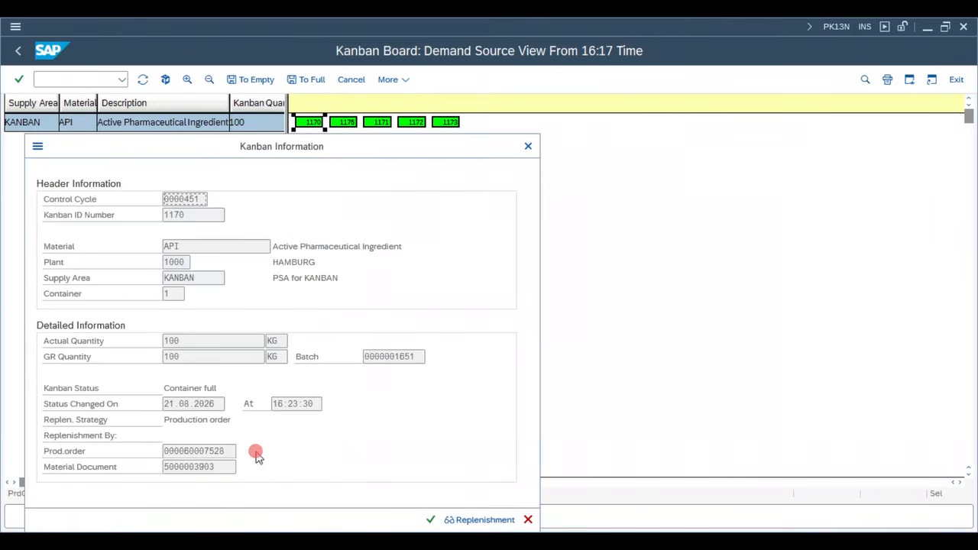
pyautogui.moveTo(227, 449); pyautogui.dragTo(163, 441)
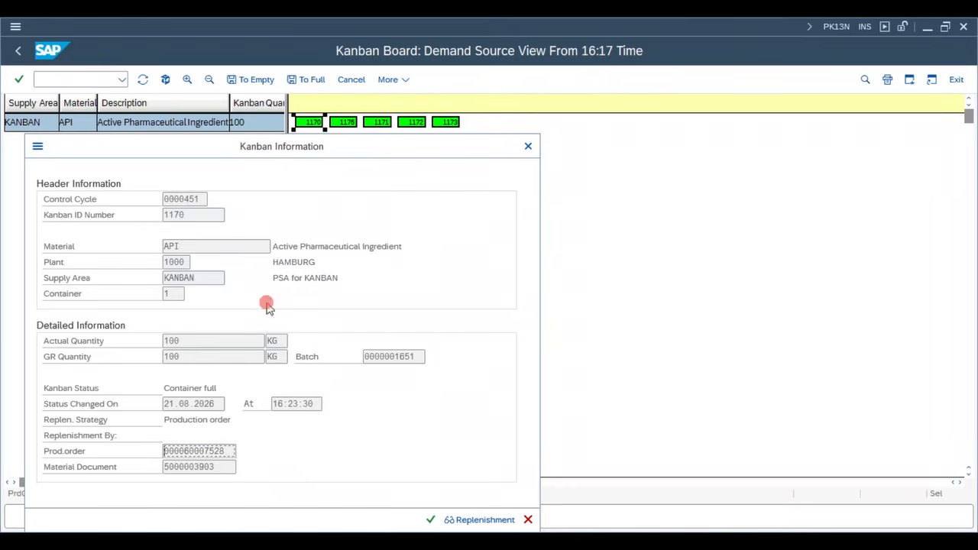
pyautogui.click(335, 126)
# - Display kanban 1170's replenishment production order and examine its system status, total quantity and delivered quantity
pyautogui.click(455, 521)
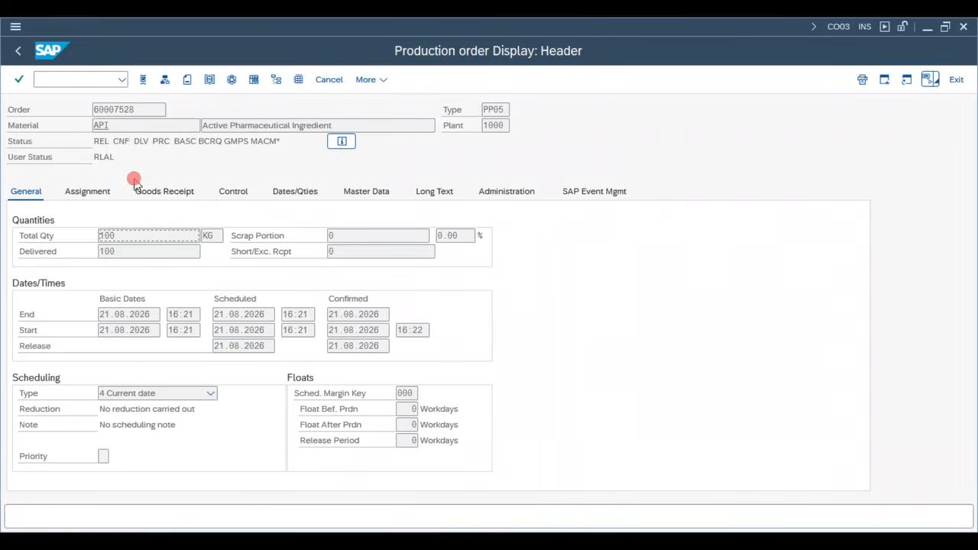
pyautogui.click(120, 141)
pyautogui.click(134, 251)
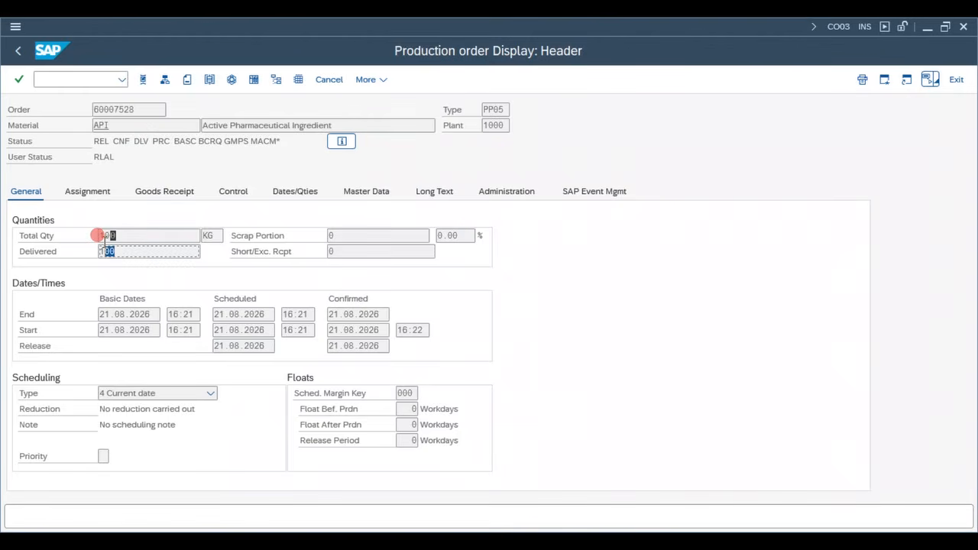
pyautogui.moveTo(105, 239); pyautogui.dragTo(133, 245)
pyautogui.click(129, 235)
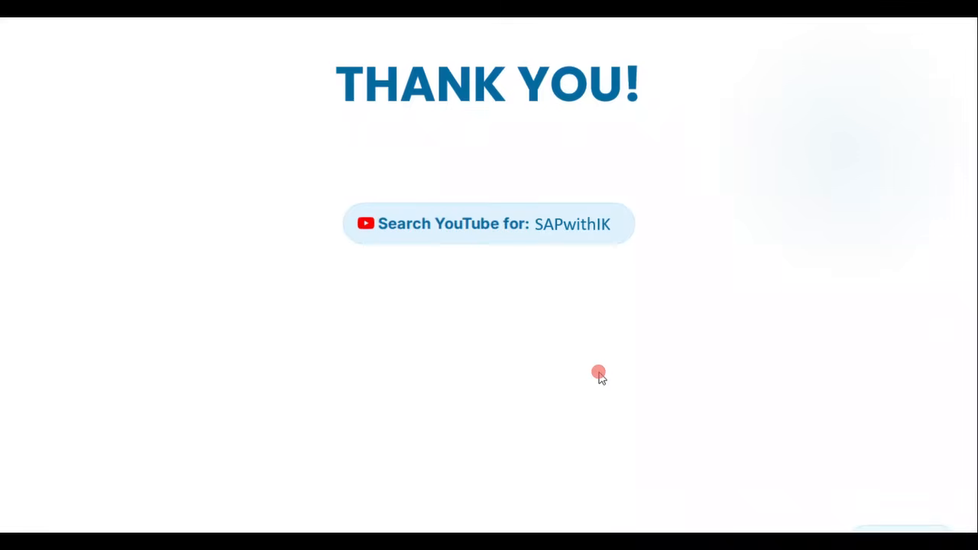
pyautogui.press('Escape')
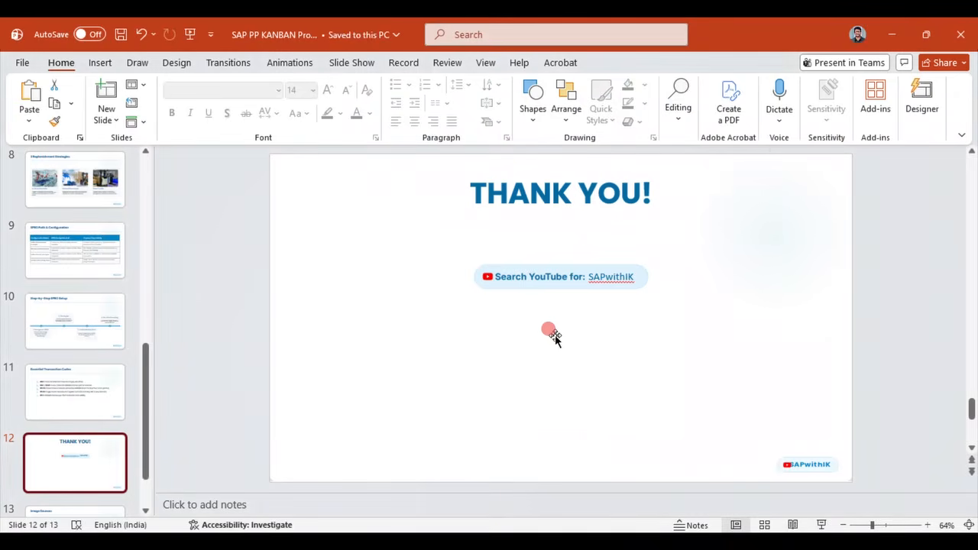
pyautogui.click(464, 548)
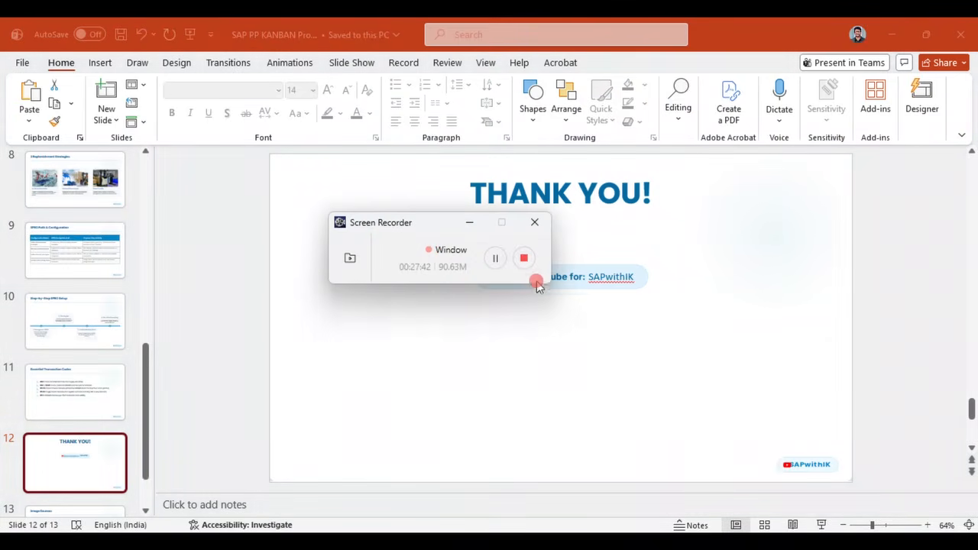